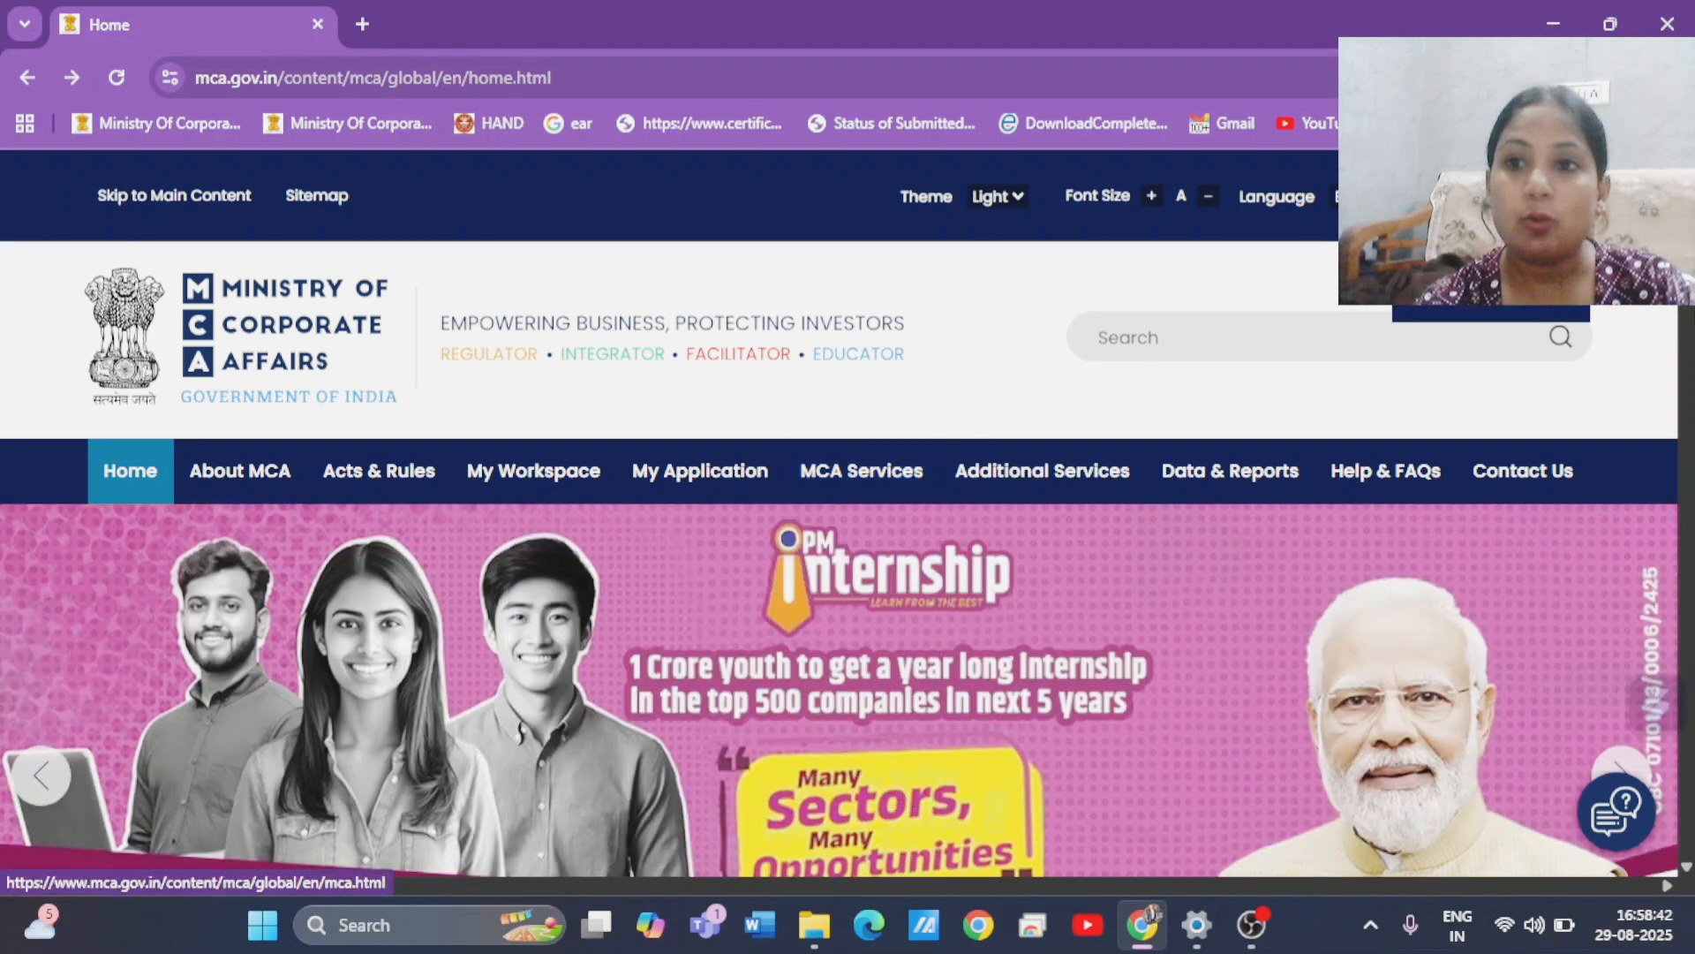
Open the SPICe+ form for reserving a new company's name from the Company e-Filing incorporation and change services.
scroll(839, 514, down, 1)
scroll(839, 514, down, 2)
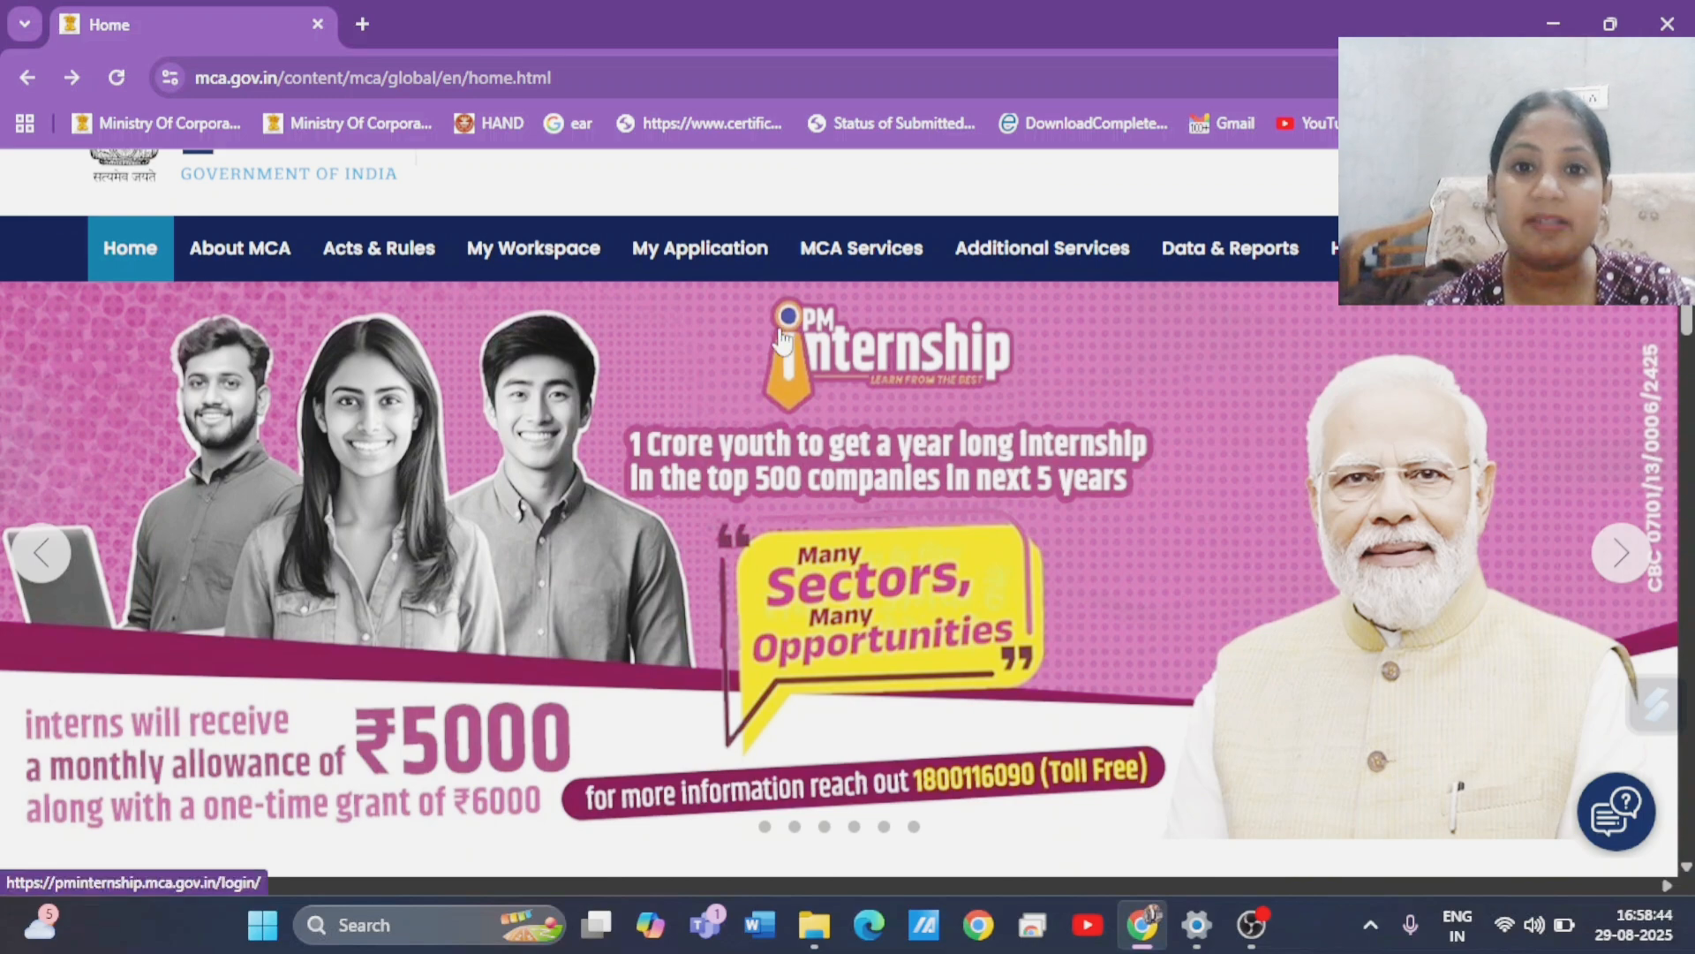
mouse_move(833, 283)
mouse_move(681, 442)
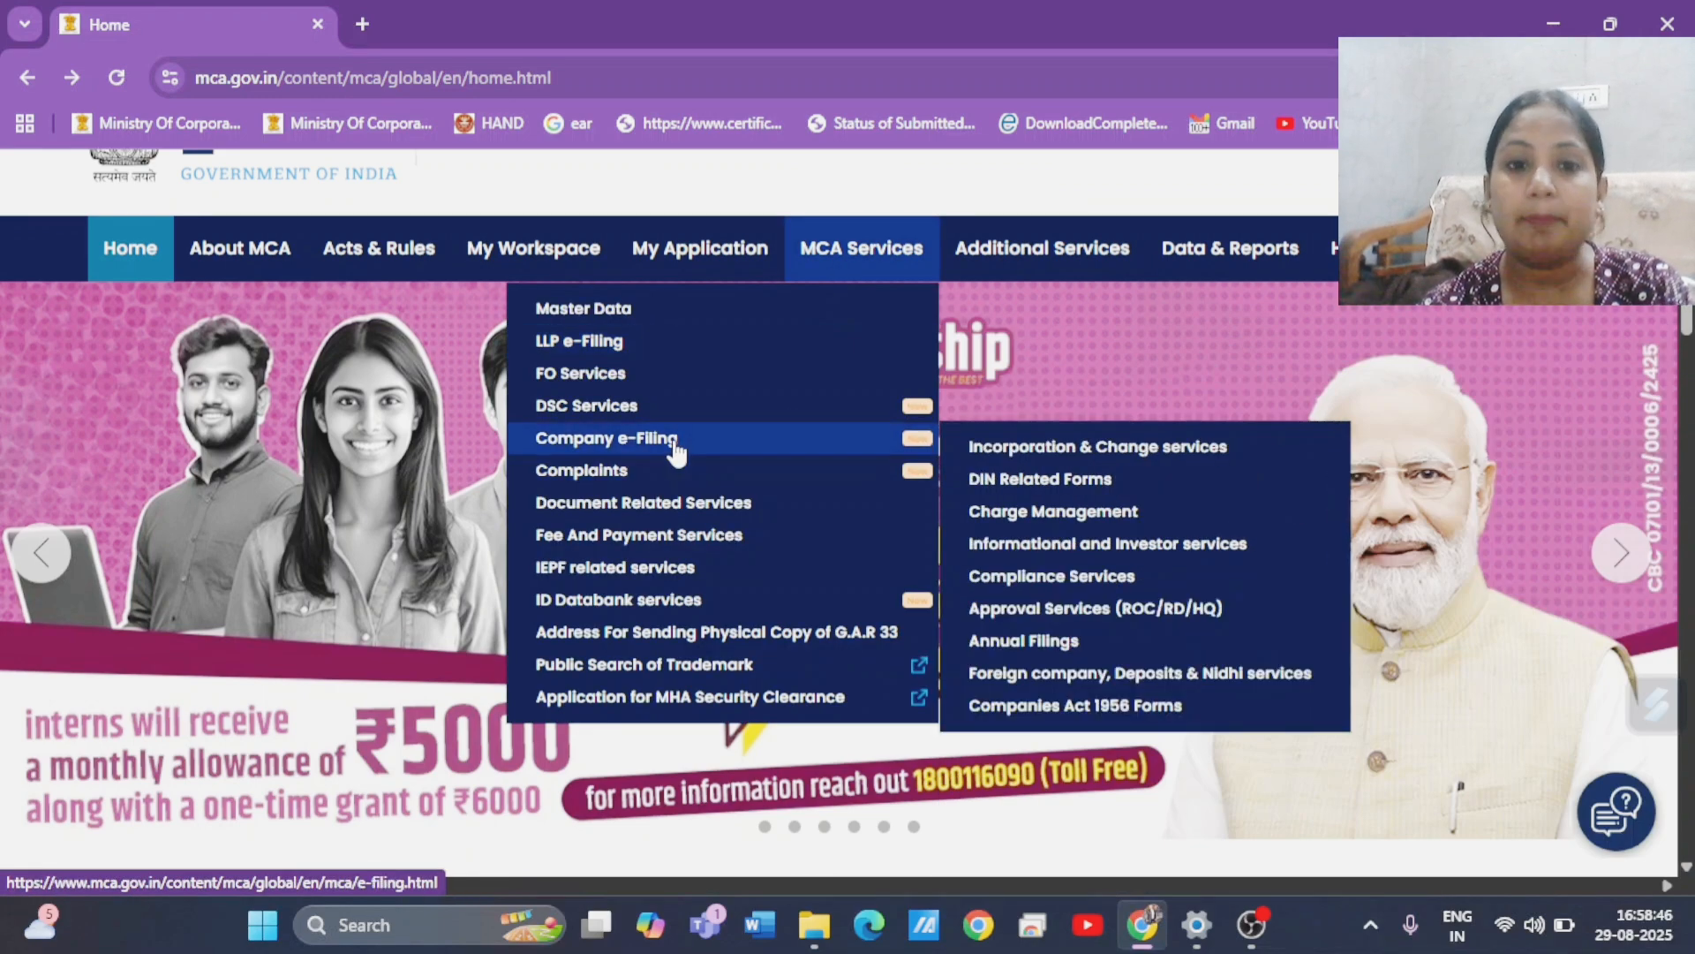
mouse_move(993, 454)
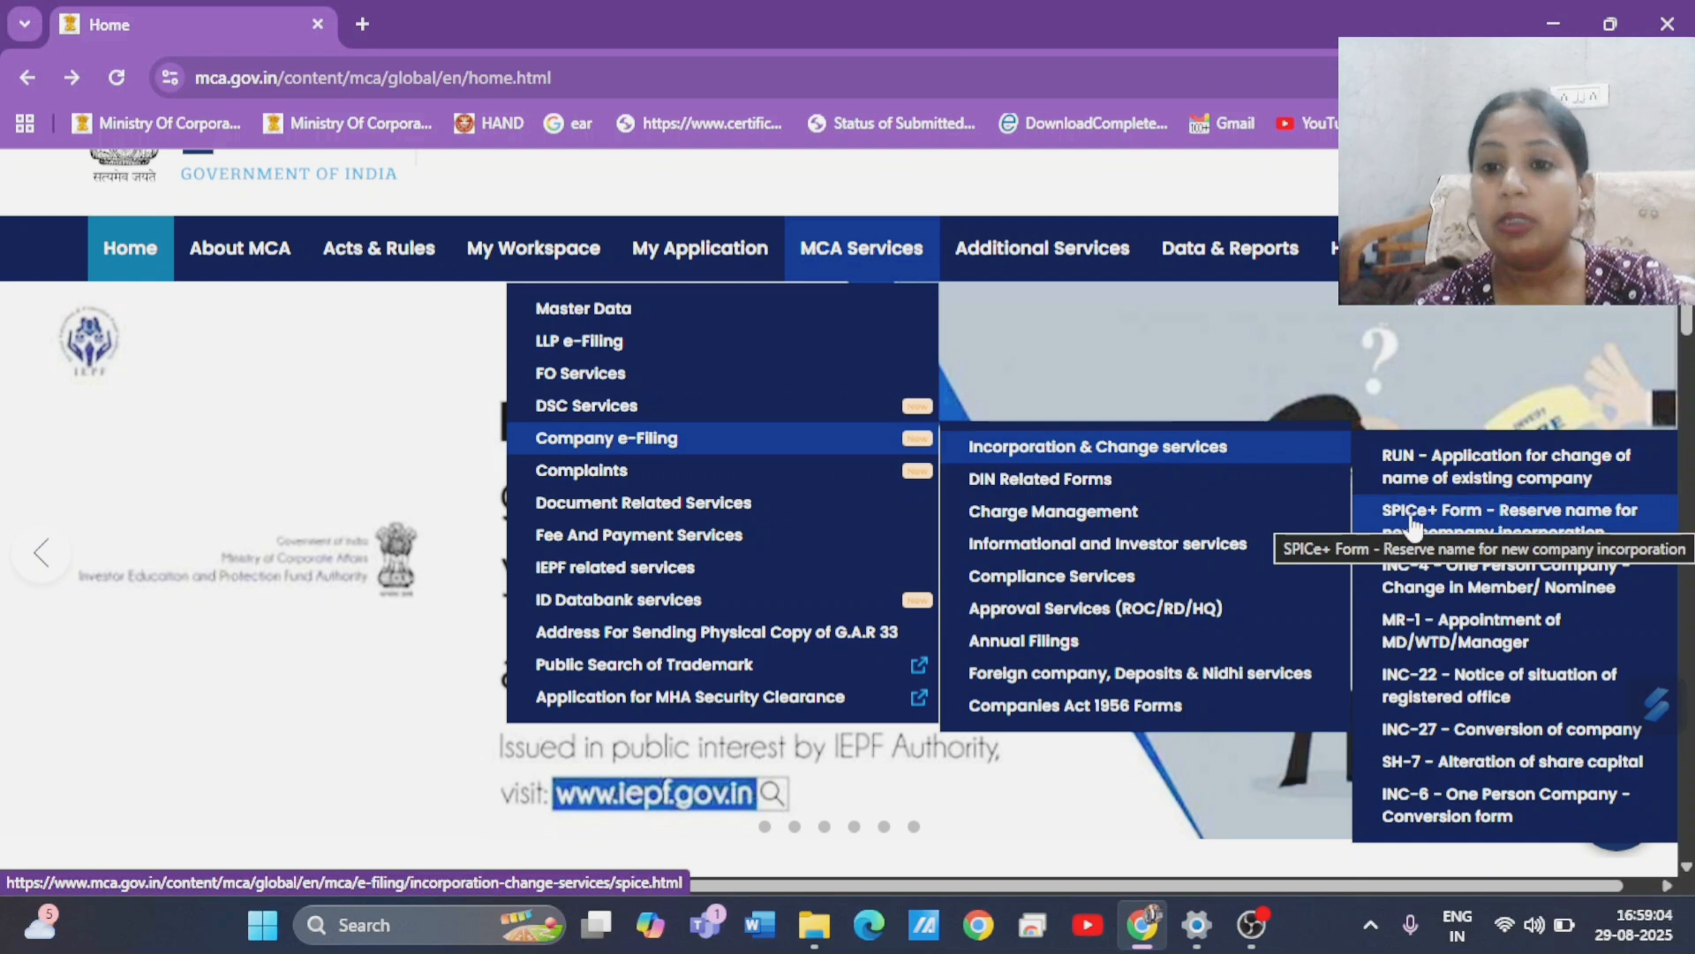
click(1412, 524)
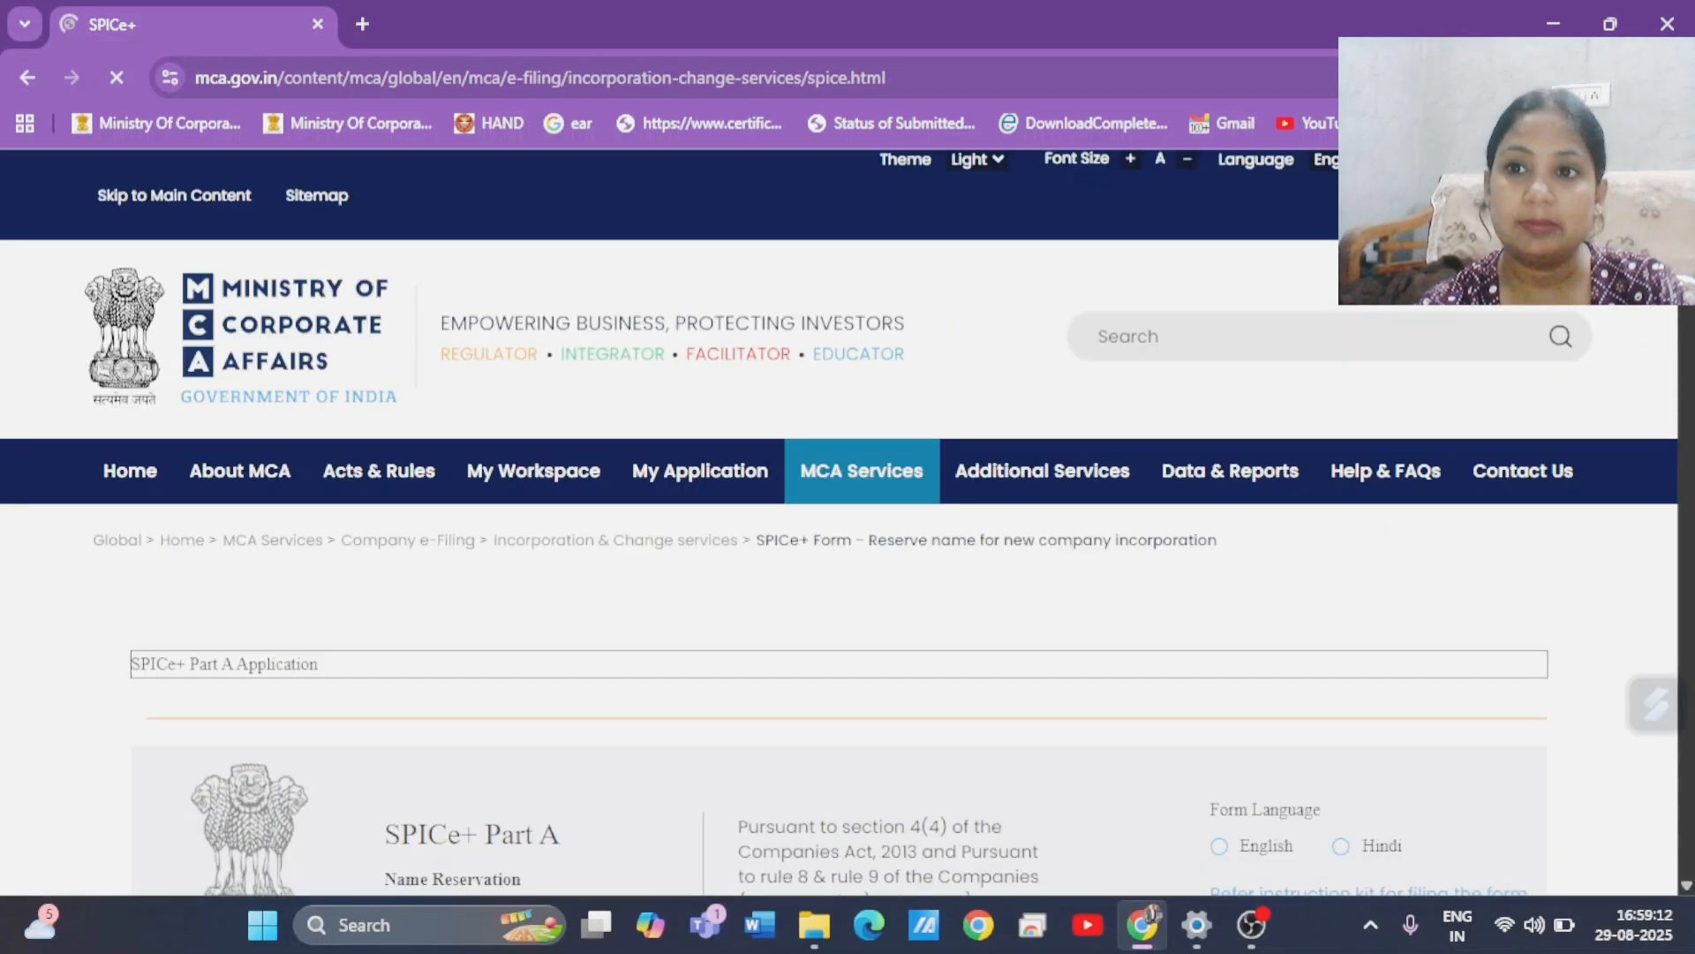
Try to choose a type of company in the Company Information section of SPICe+ Part A.
drag(1686, 234, 1680, 311)
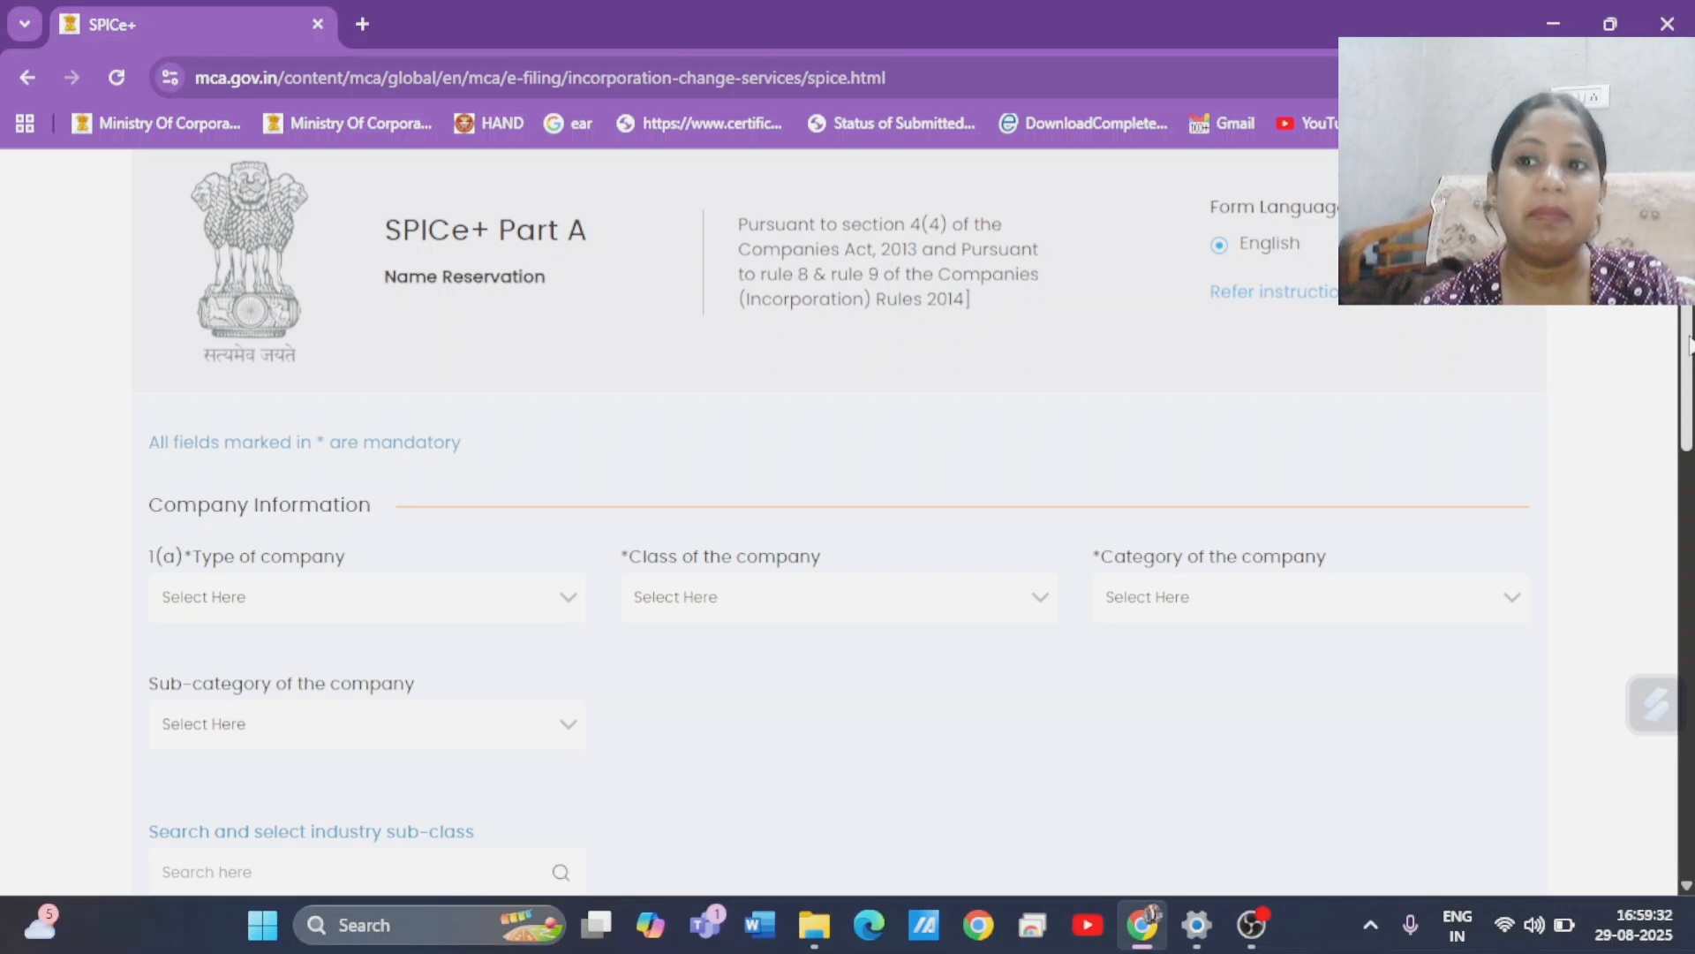
mouse_move(1689, 336)
mouse_down()
mouse_move(1688, 353)
mouse_move(1682, 338)
mouse_up()
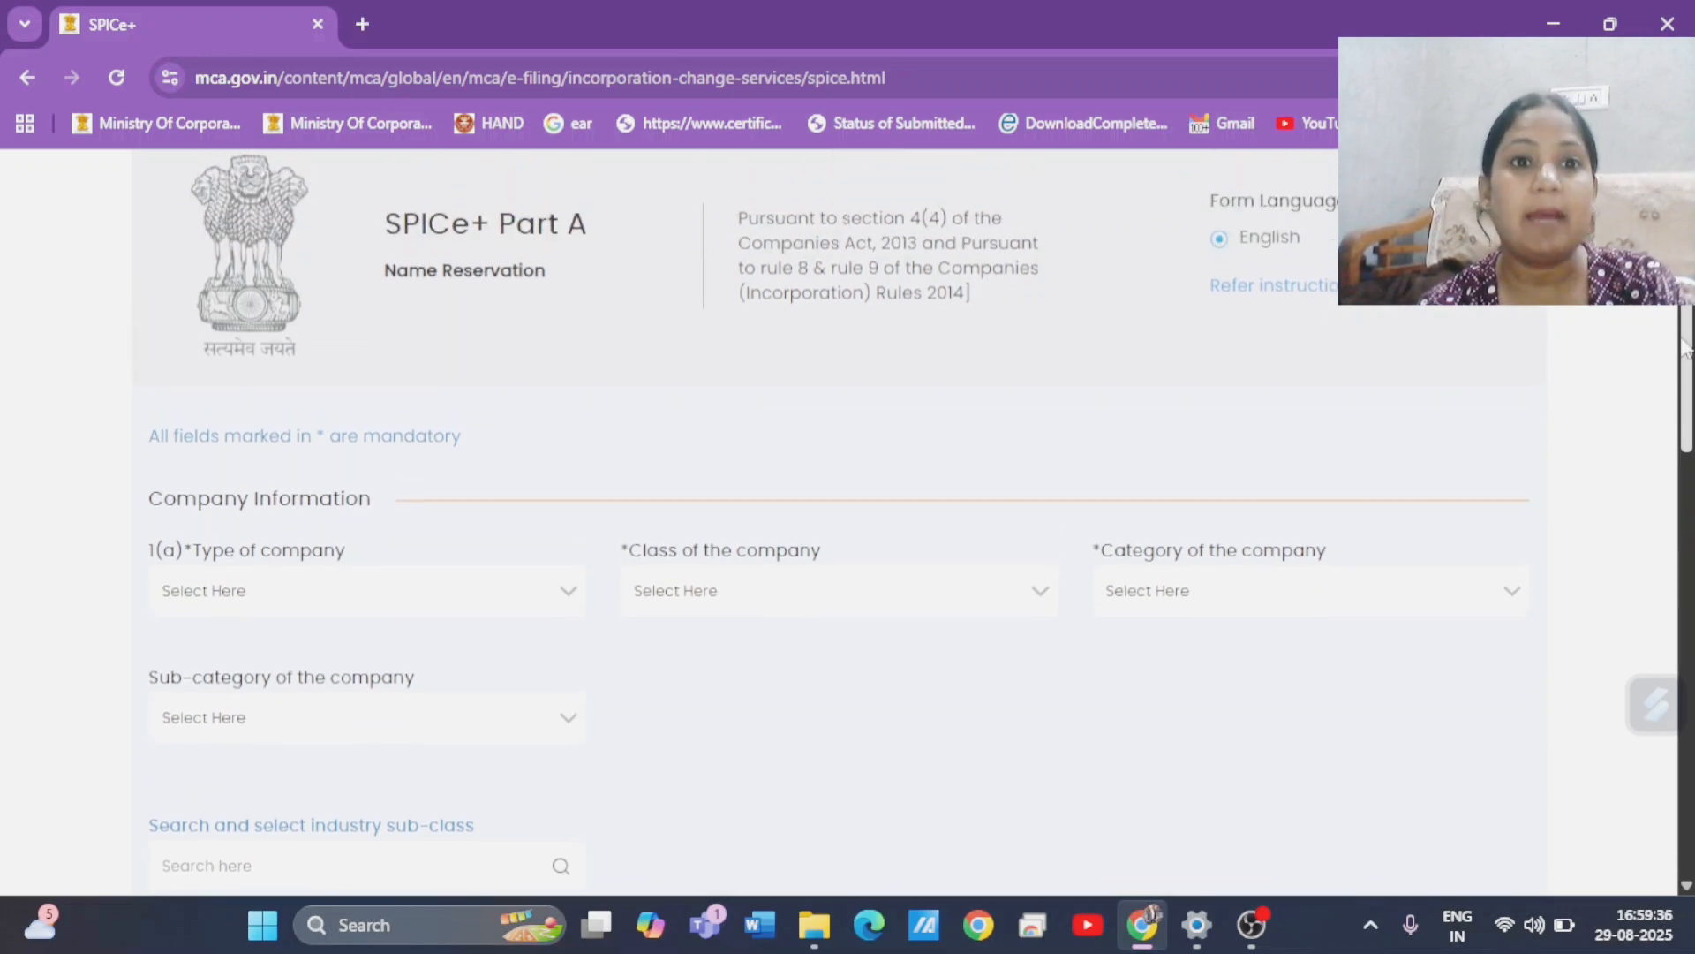
drag(1683, 344, 1686, 385)
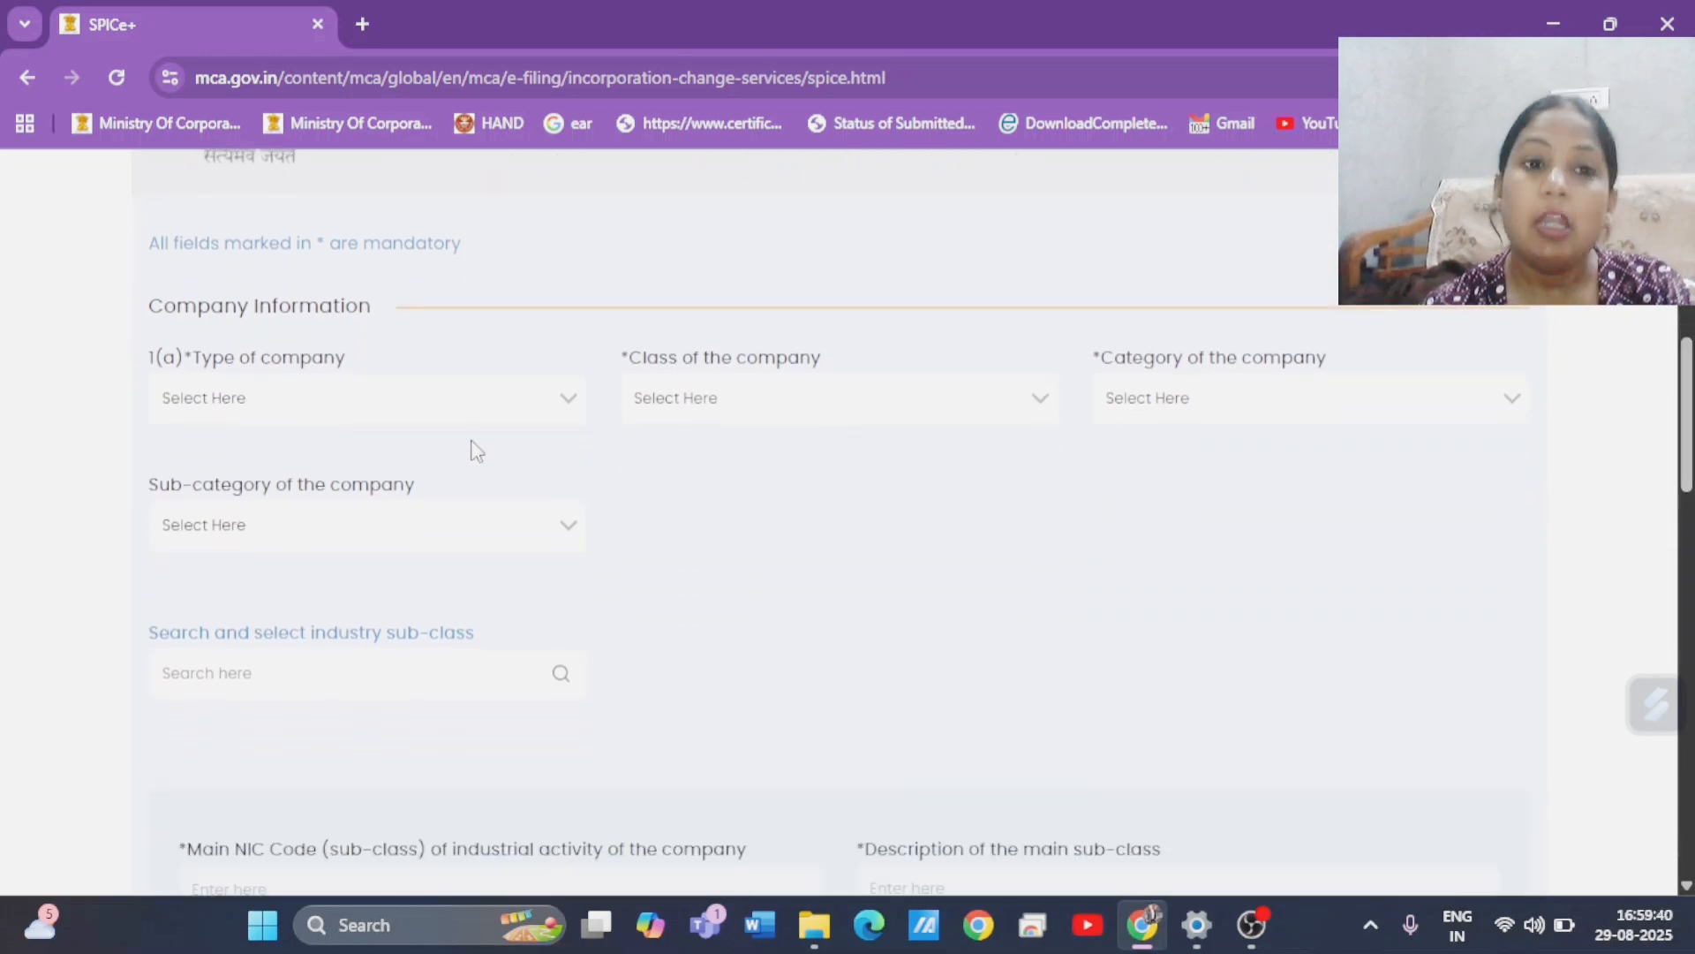
click(300, 407)
click(299, 408)
click(296, 409)
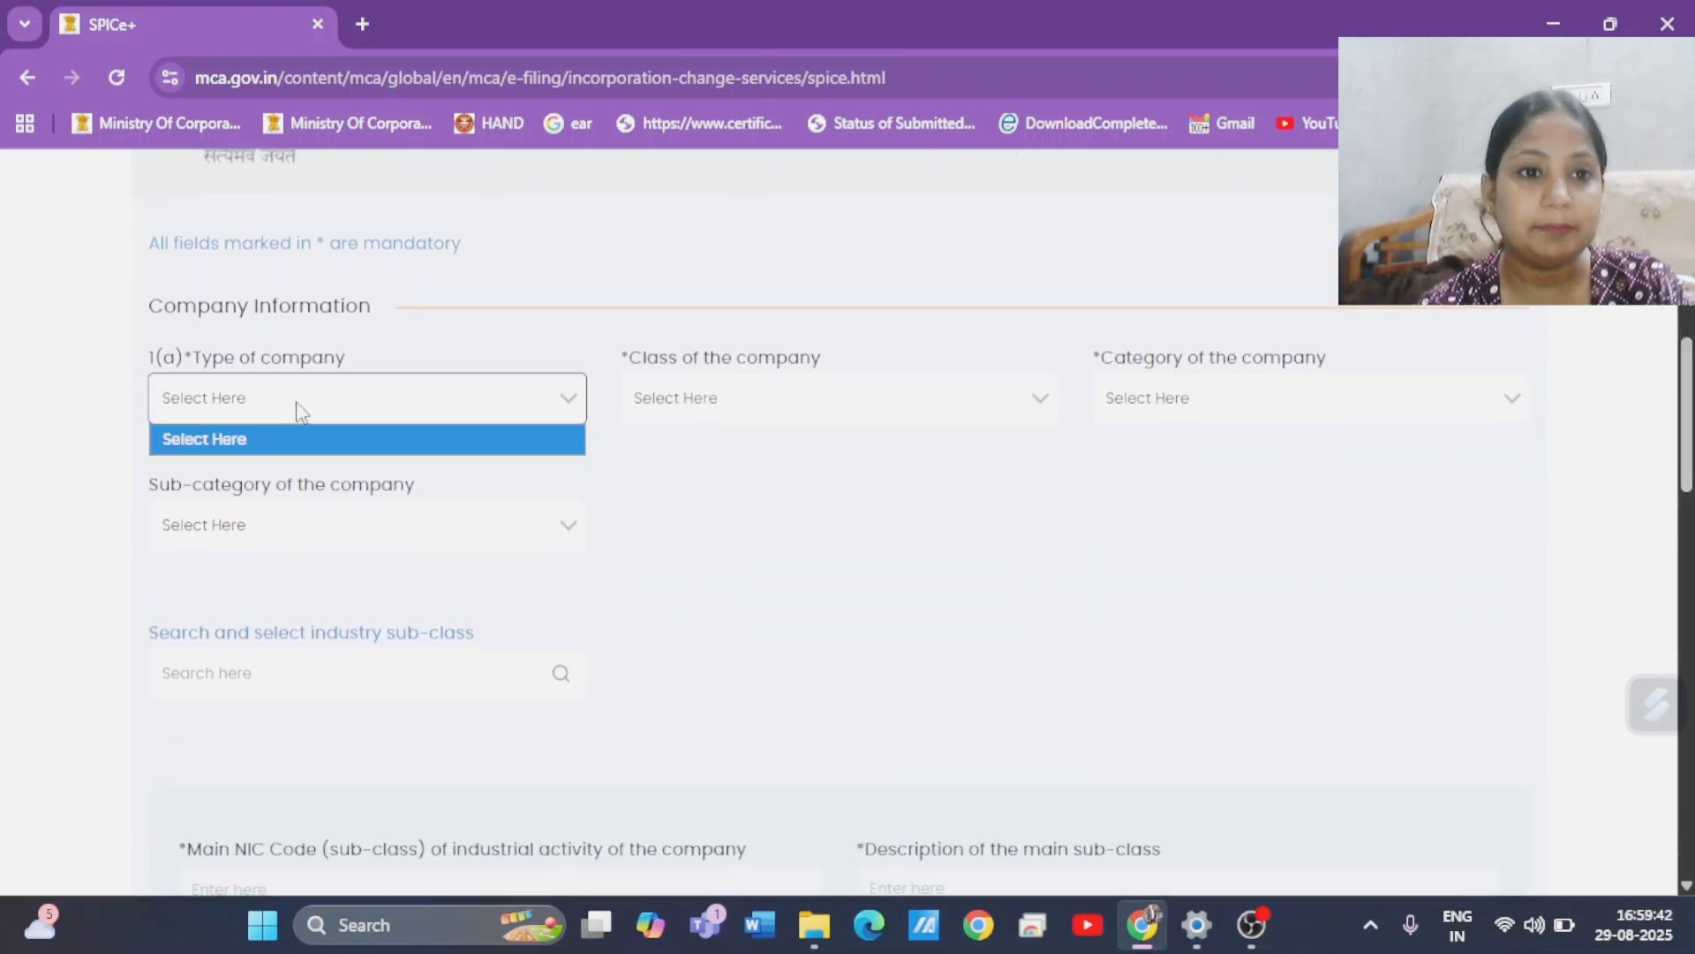
click(296, 409)
click(297, 409)
click(568, 416)
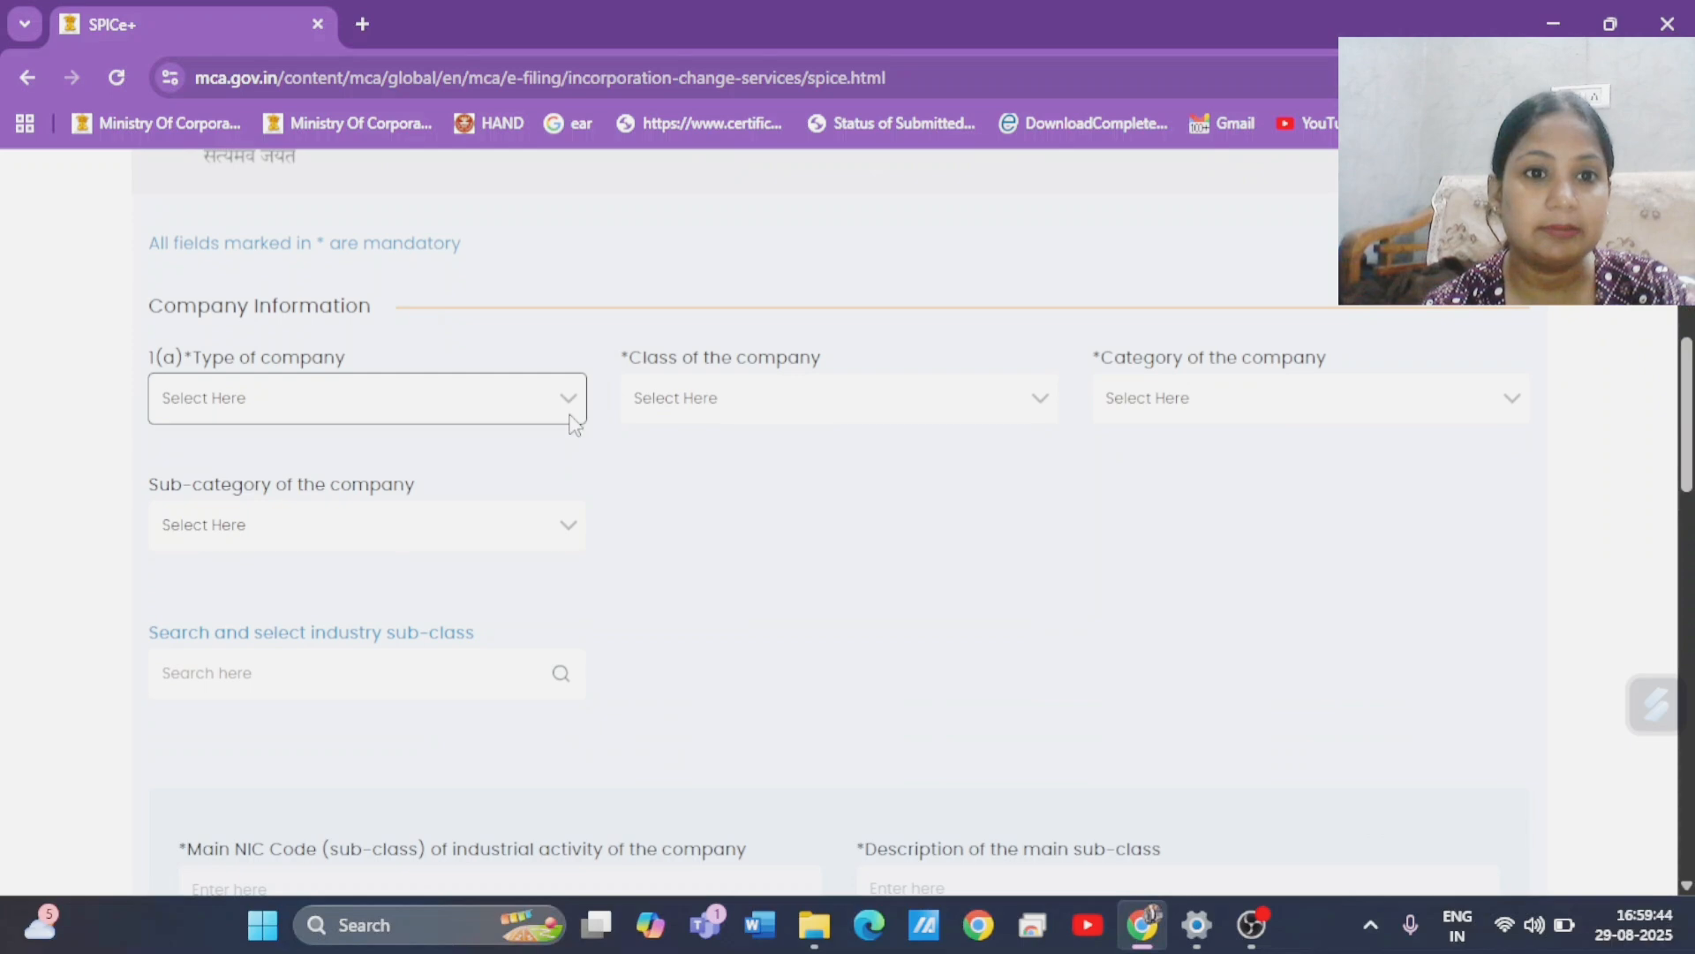
click(568, 389)
click(568, 389)
click(569, 388)
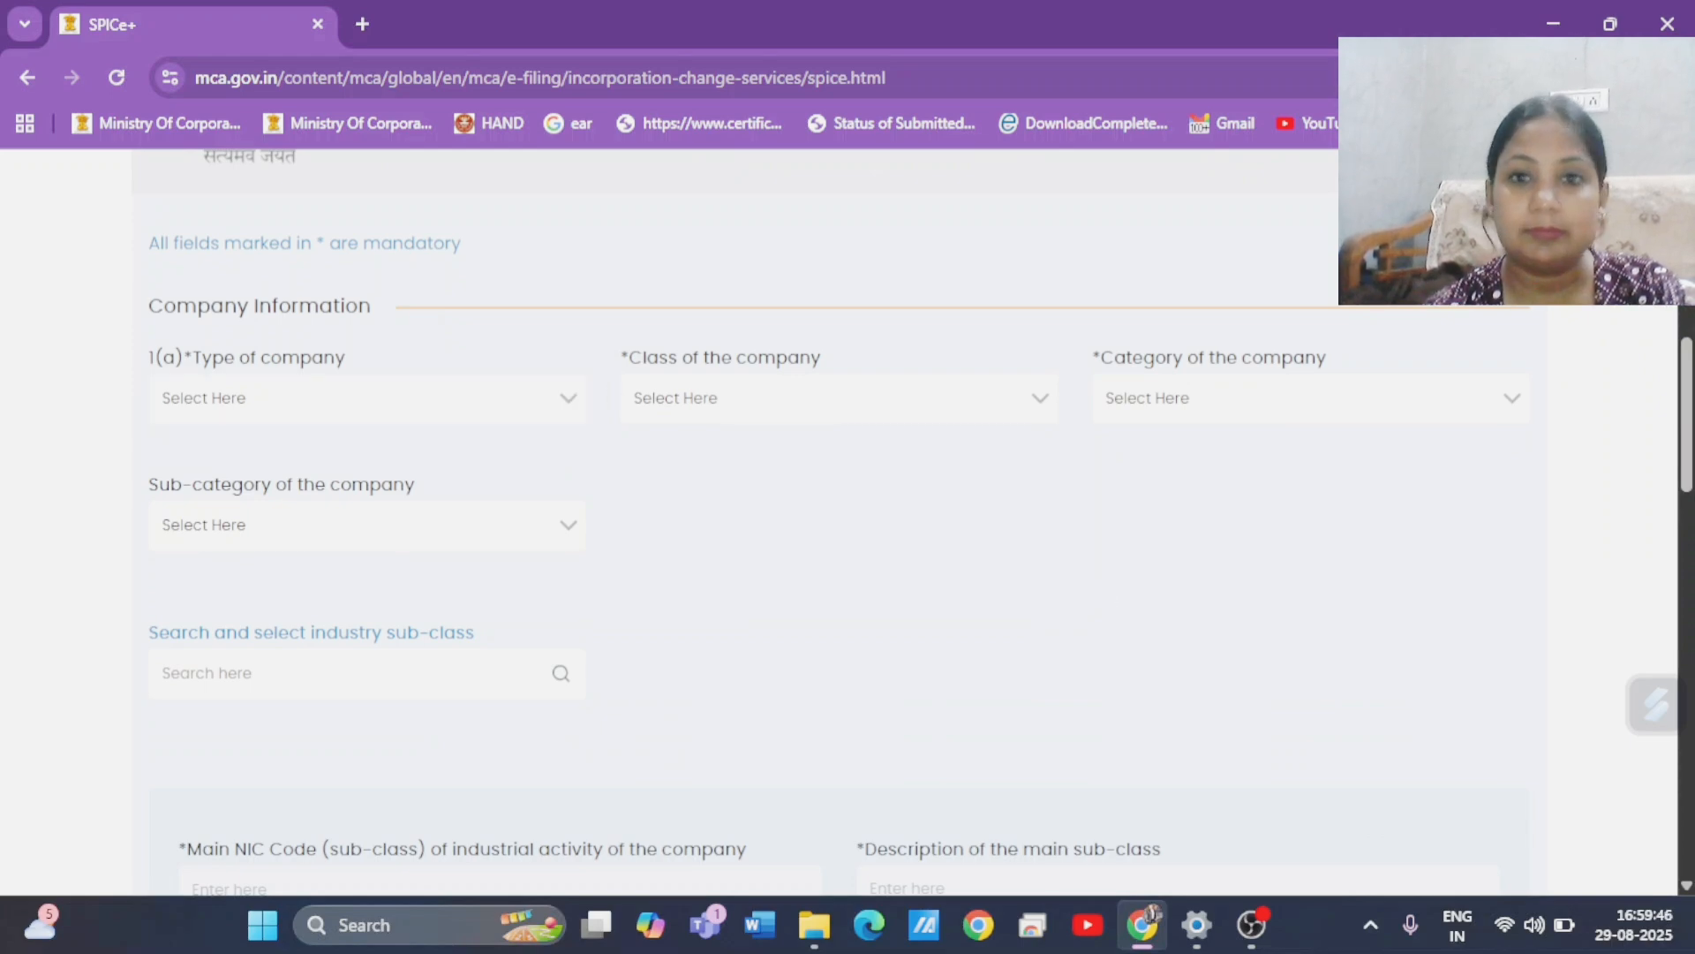
drag(1686, 457, 1684, 380)
scroll(367, 469, down, 3)
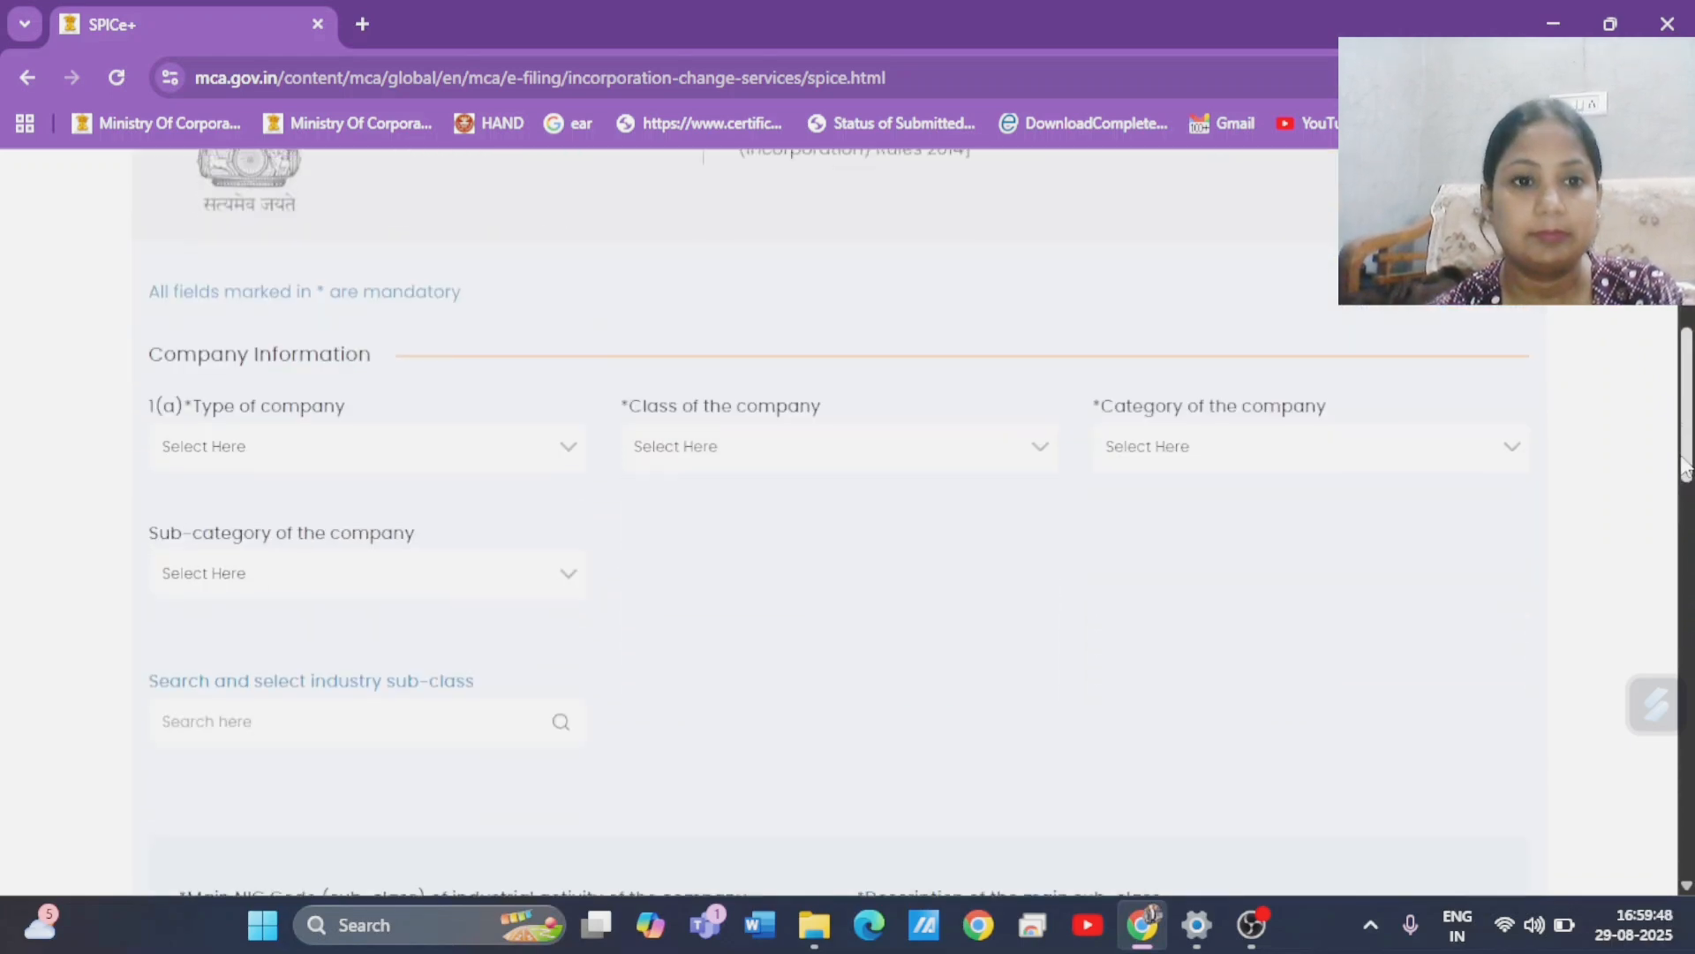
click(360, 454)
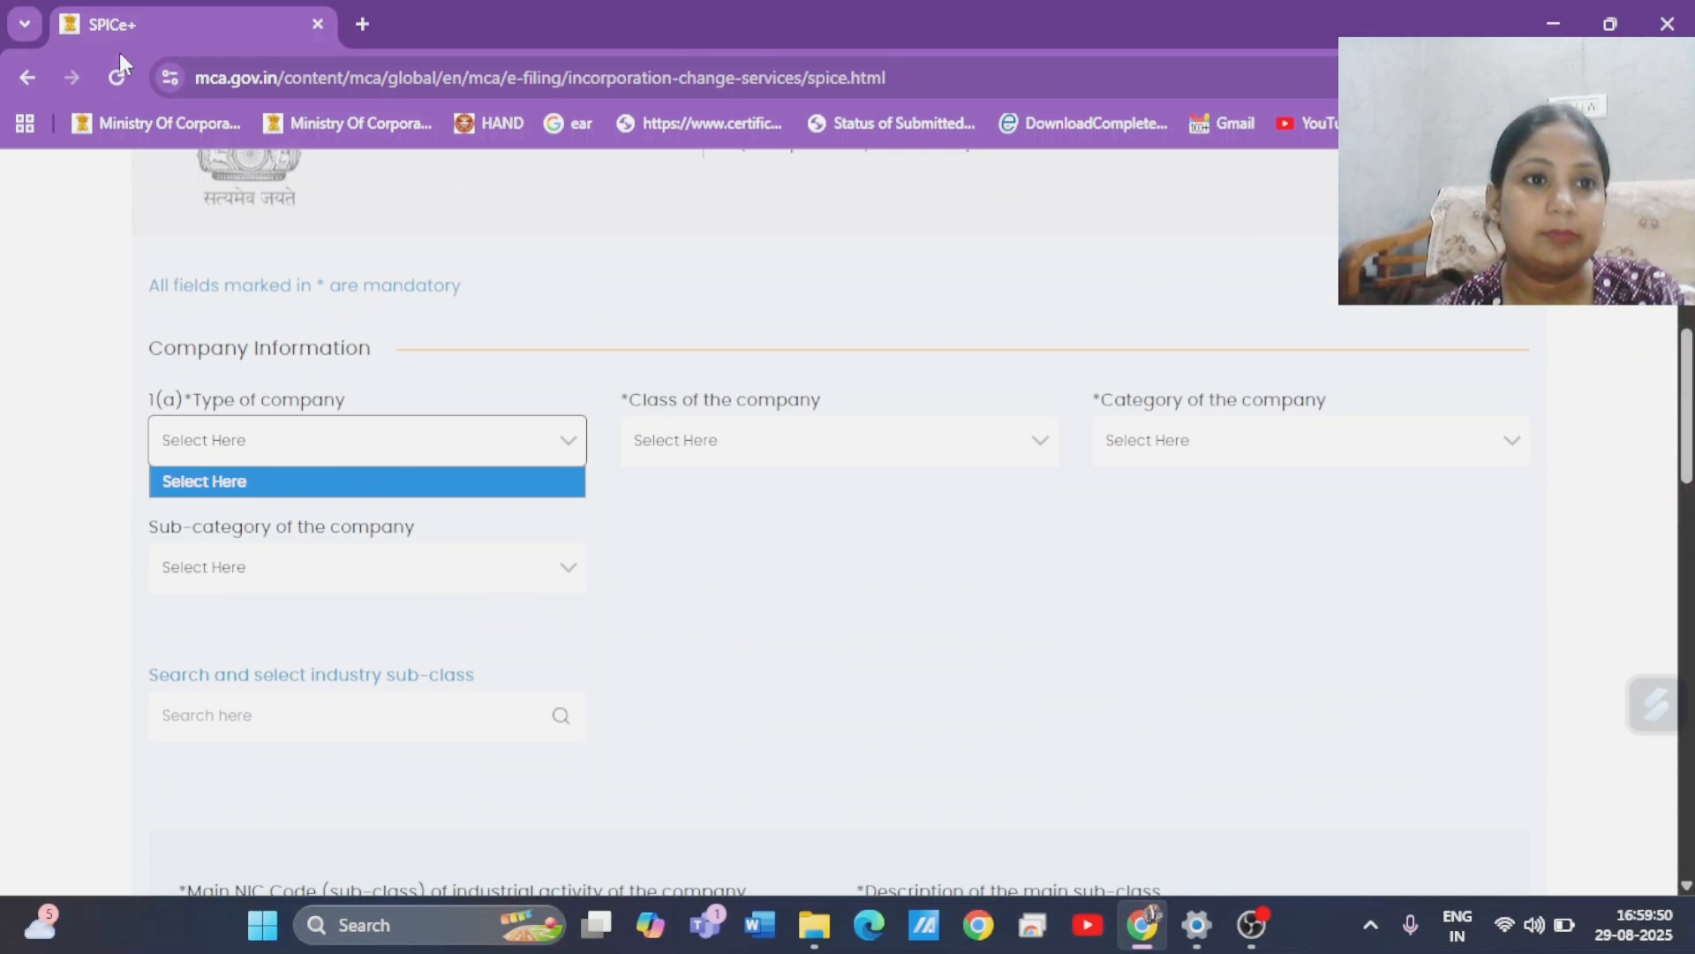
Reload the SPICe+ form, dismiss the DSC notice and set the type of company to New Company (Others).
click(118, 81)
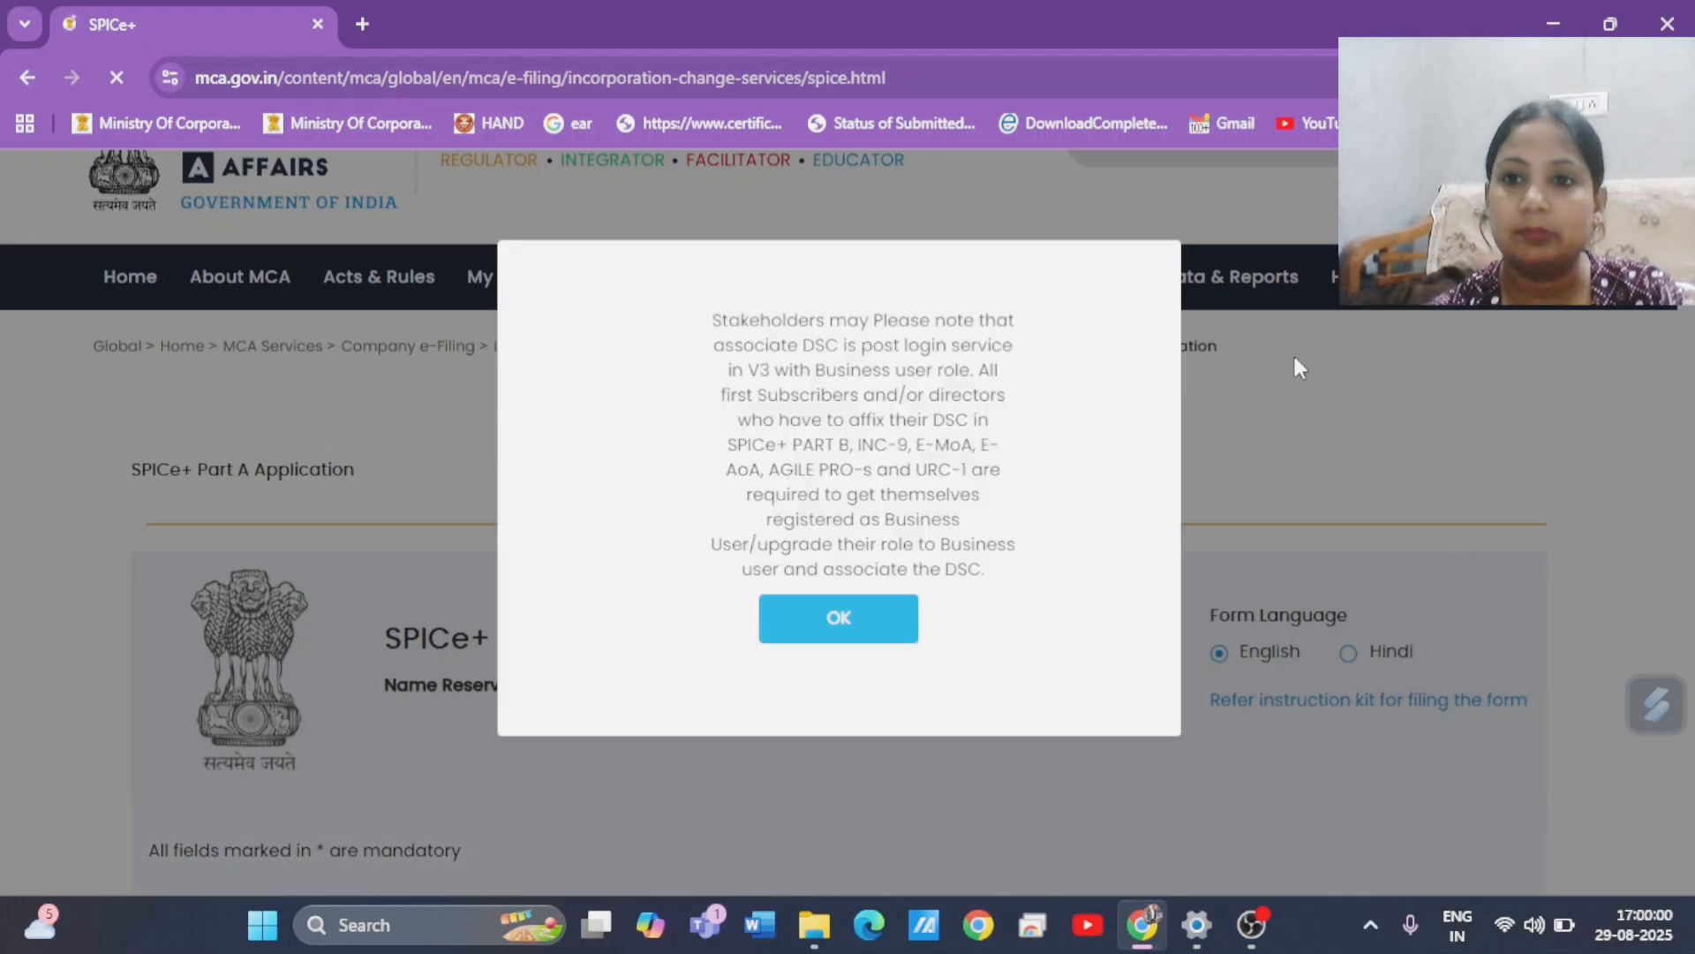
click(861, 630)
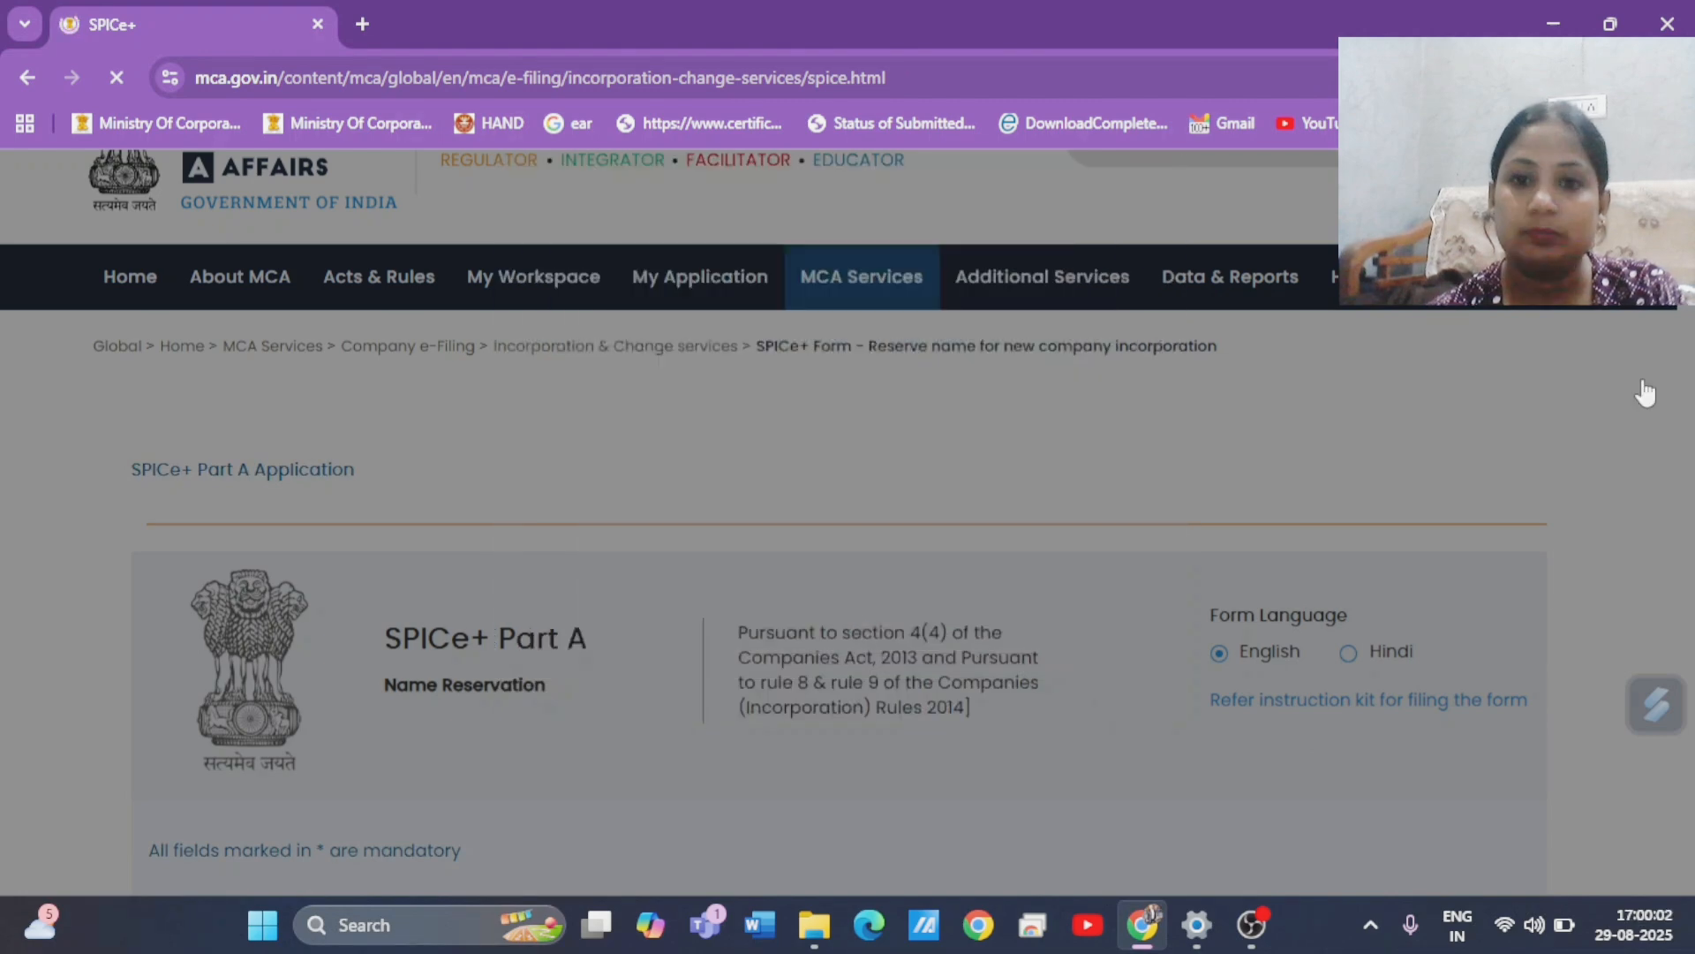
scroll(1642, 389, down, 5)
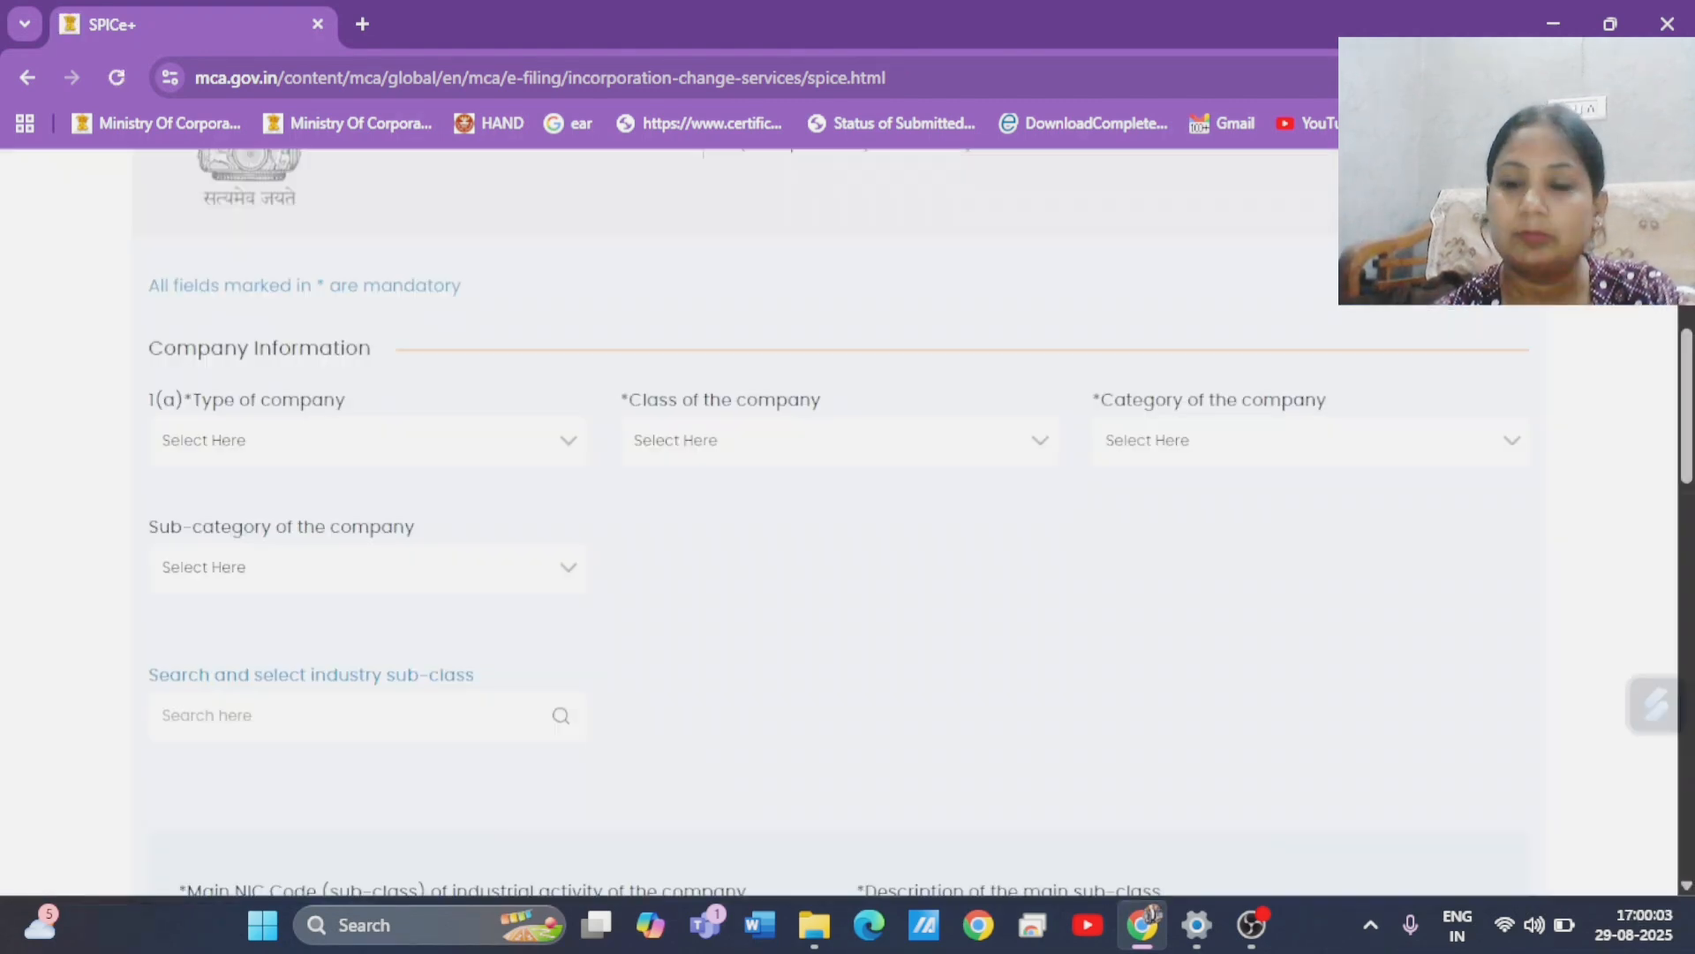
click(306, 442)
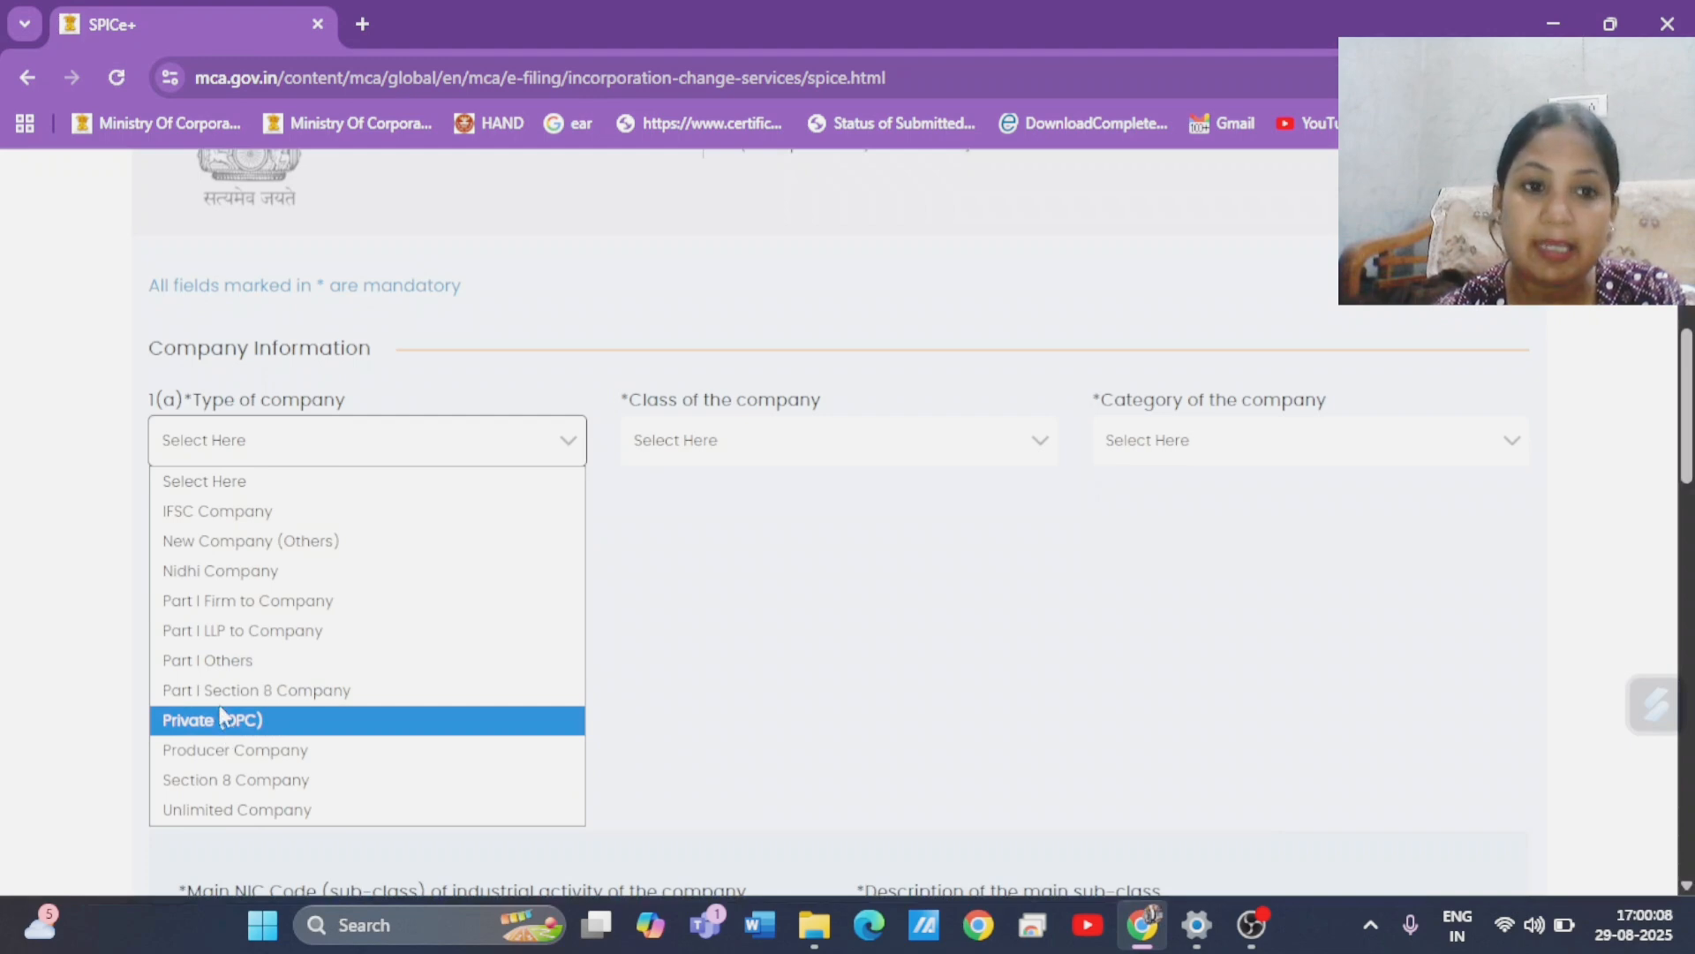
click(231, 550)
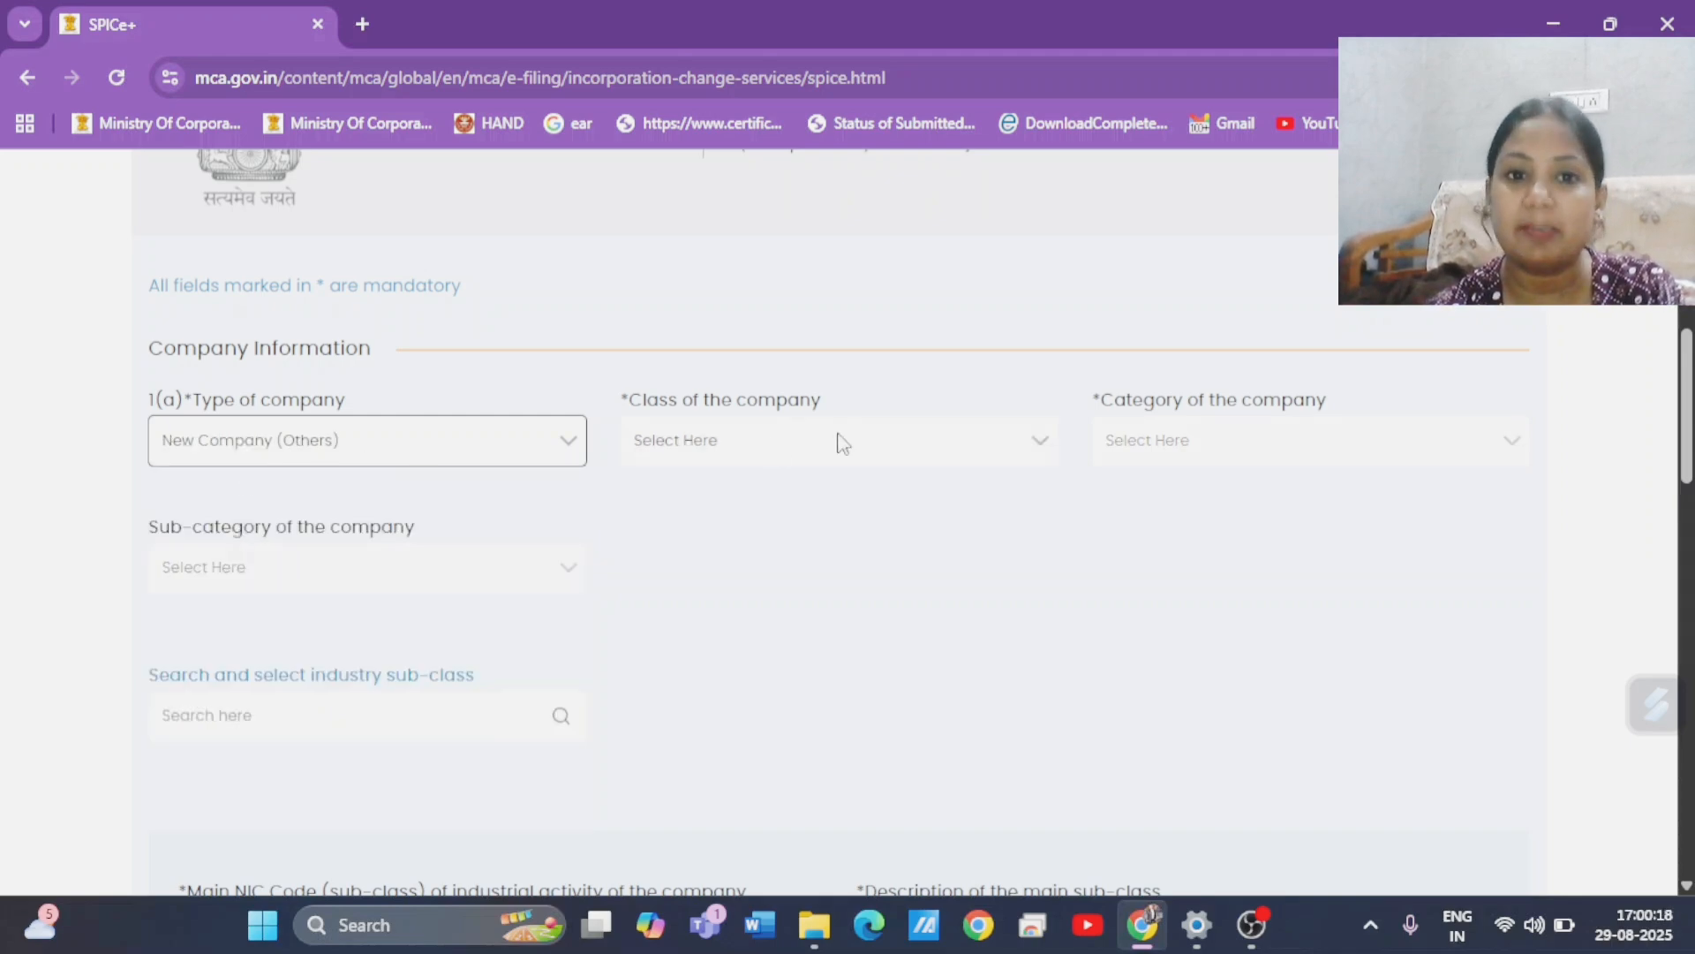
Set the company's class to Private, category to Company limited by shares and sub-category to Non-government company.
click(812, 441)
click(697, 518)
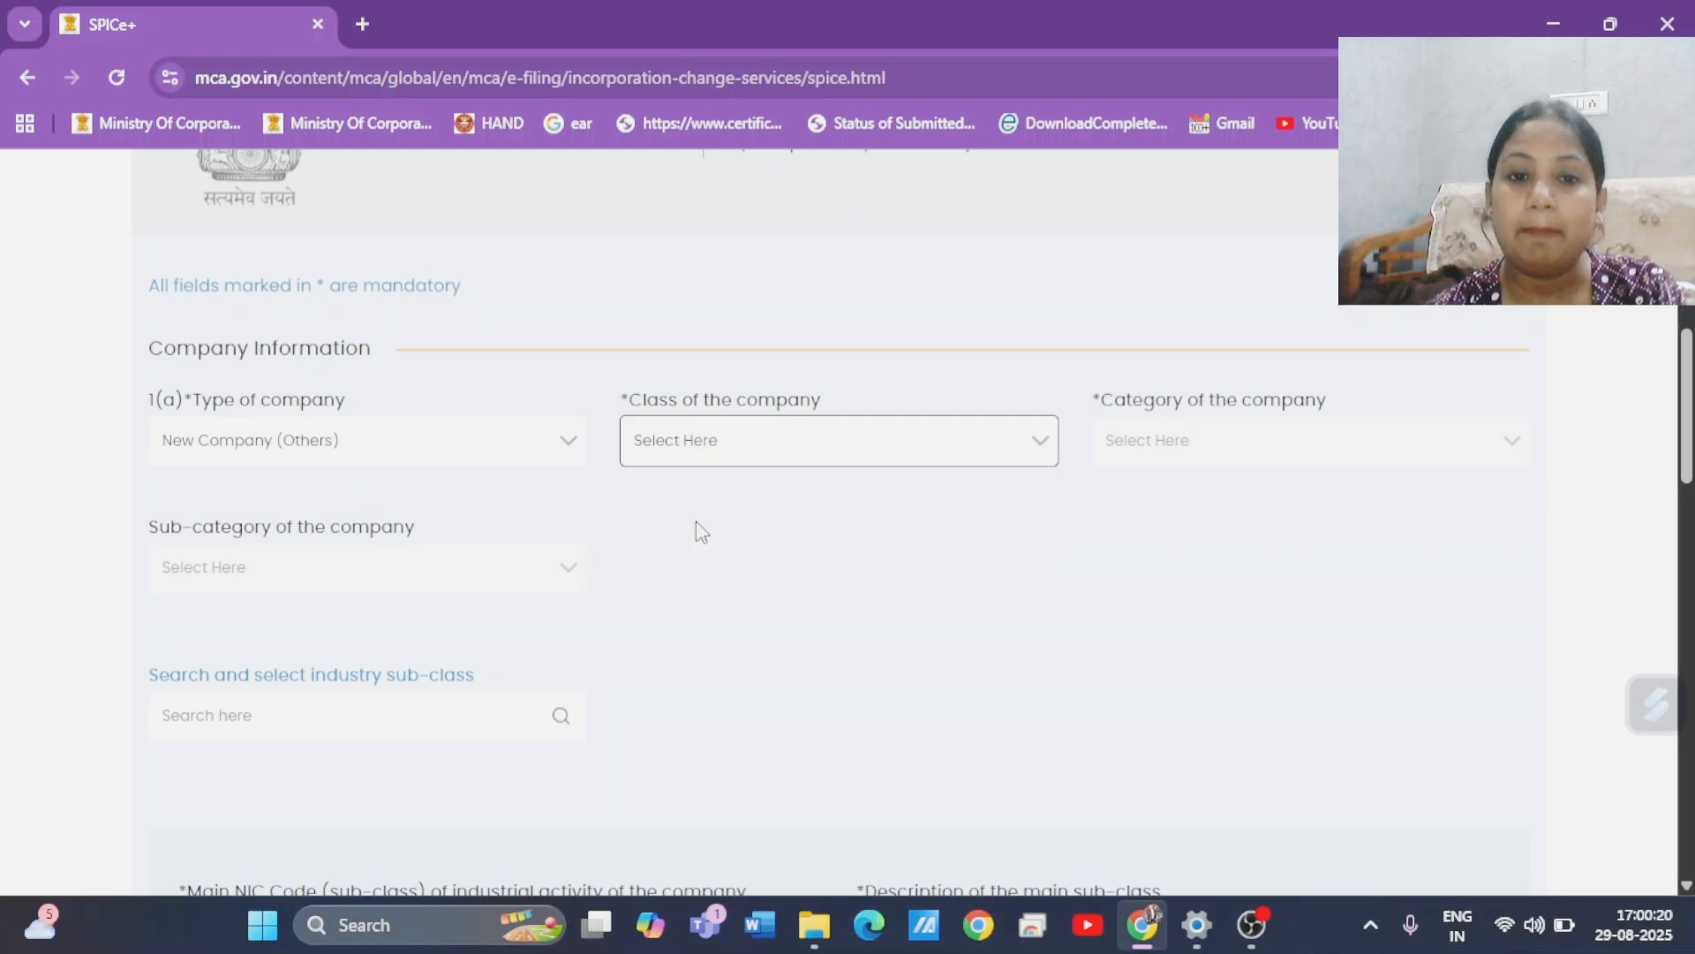
click(1193, 459)
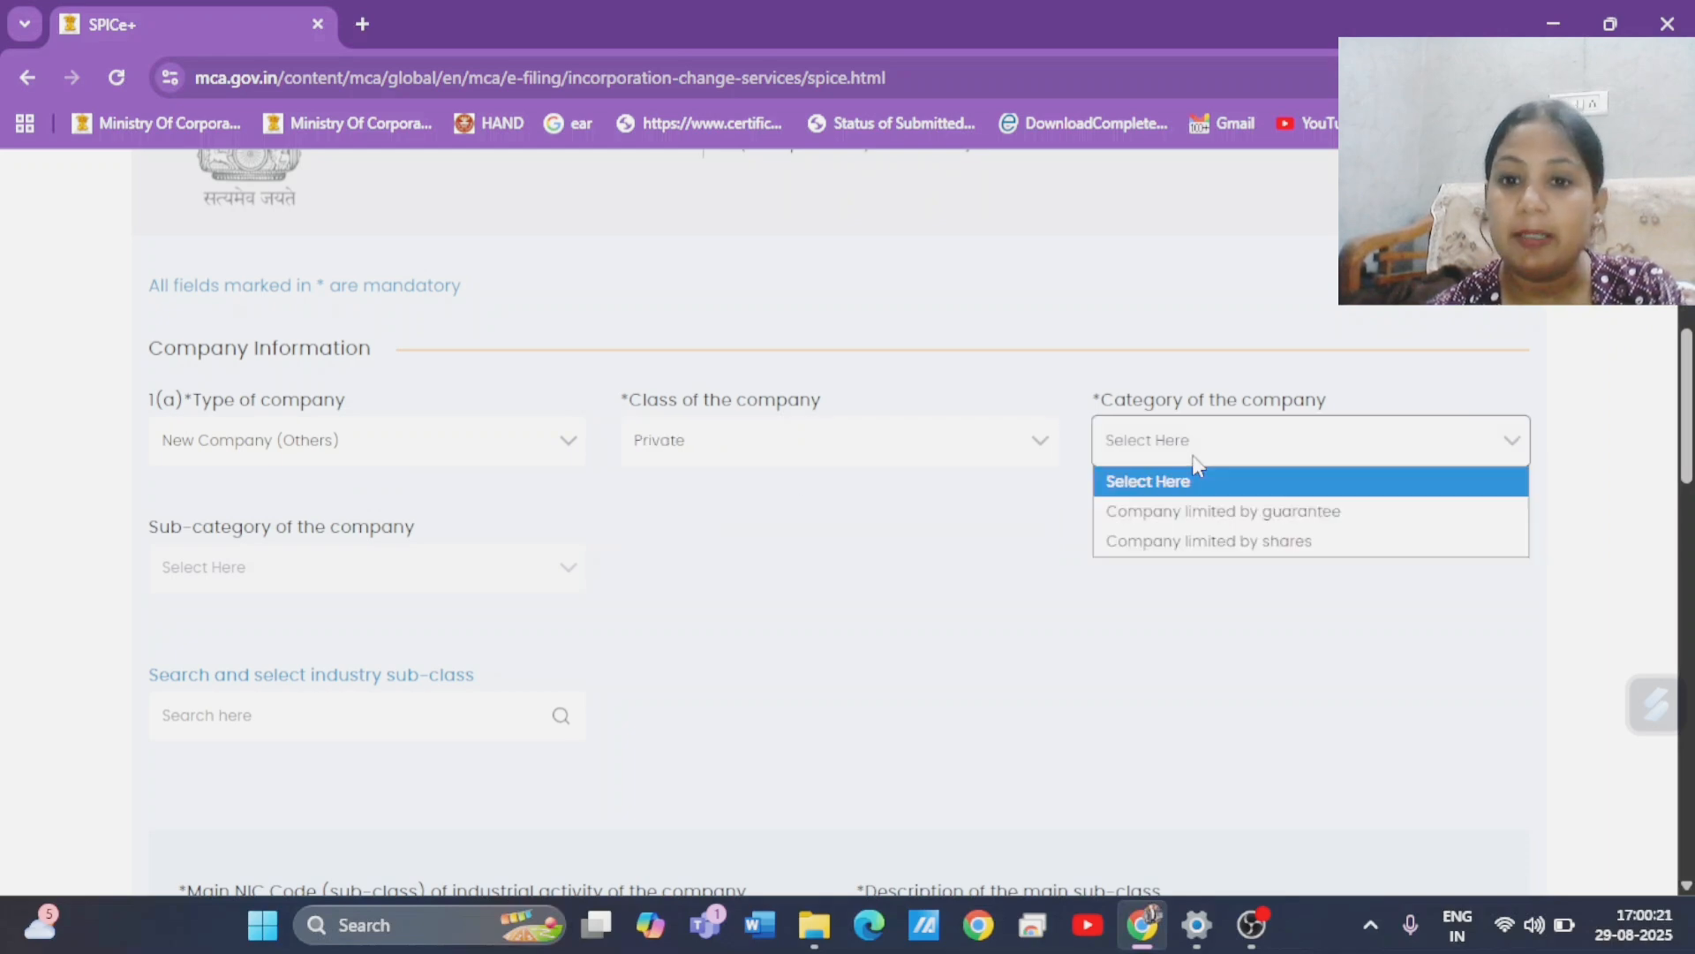
click(1177, 550)
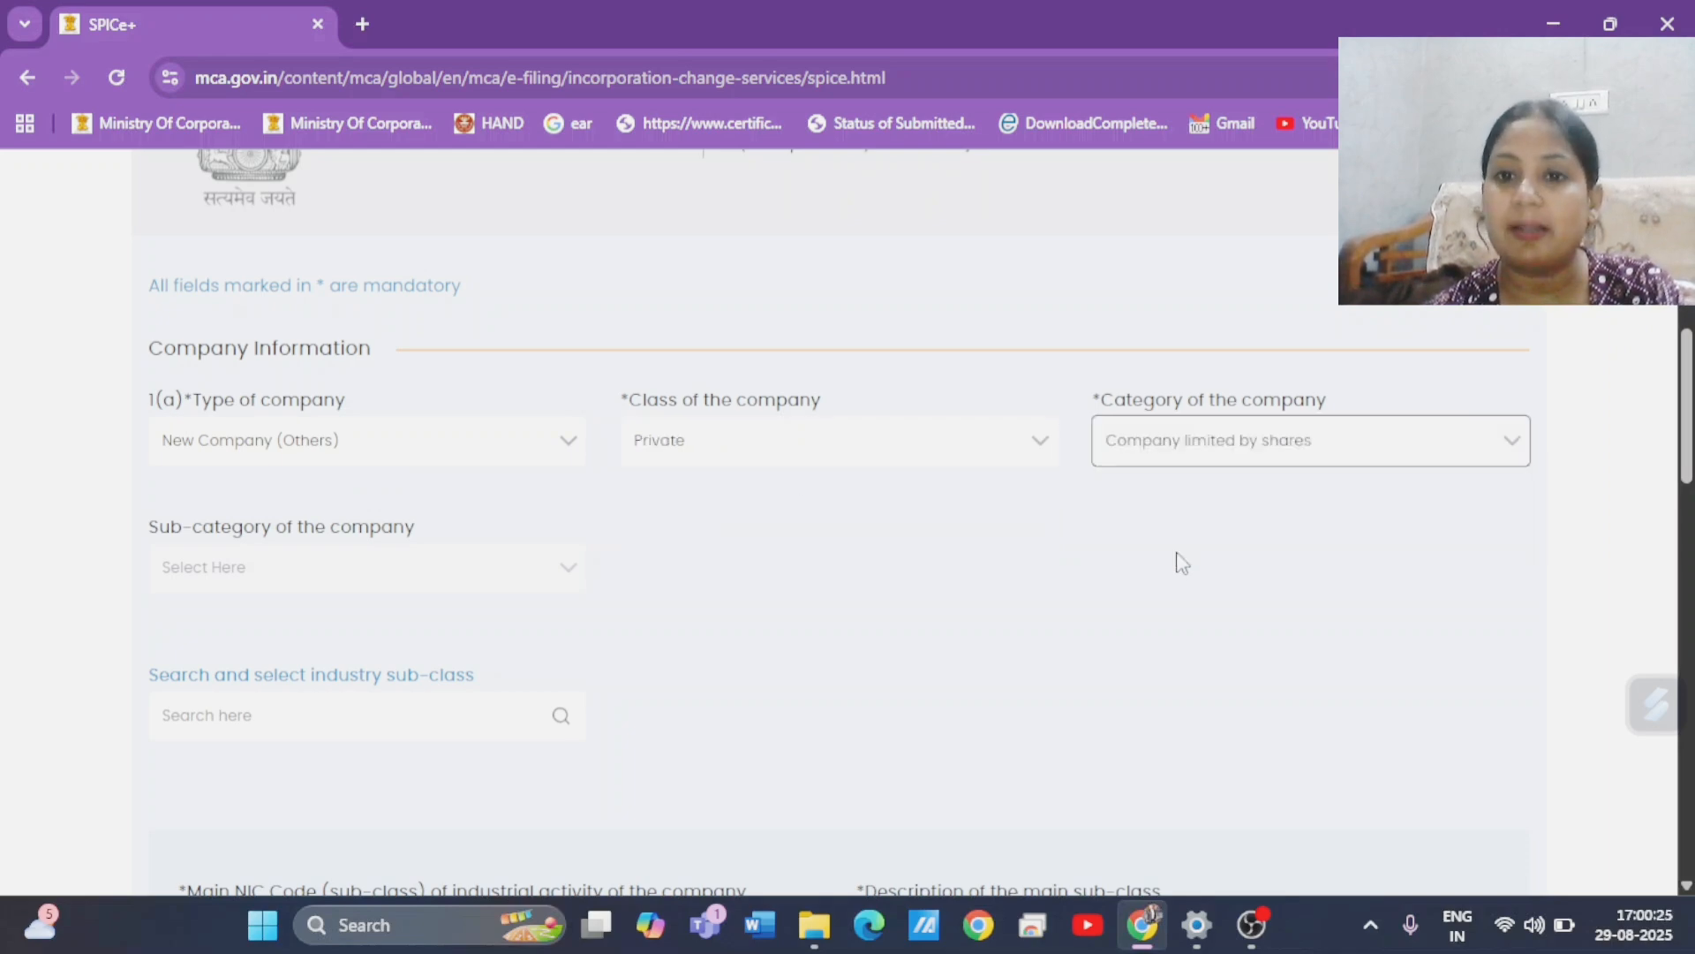
click(248, 570)
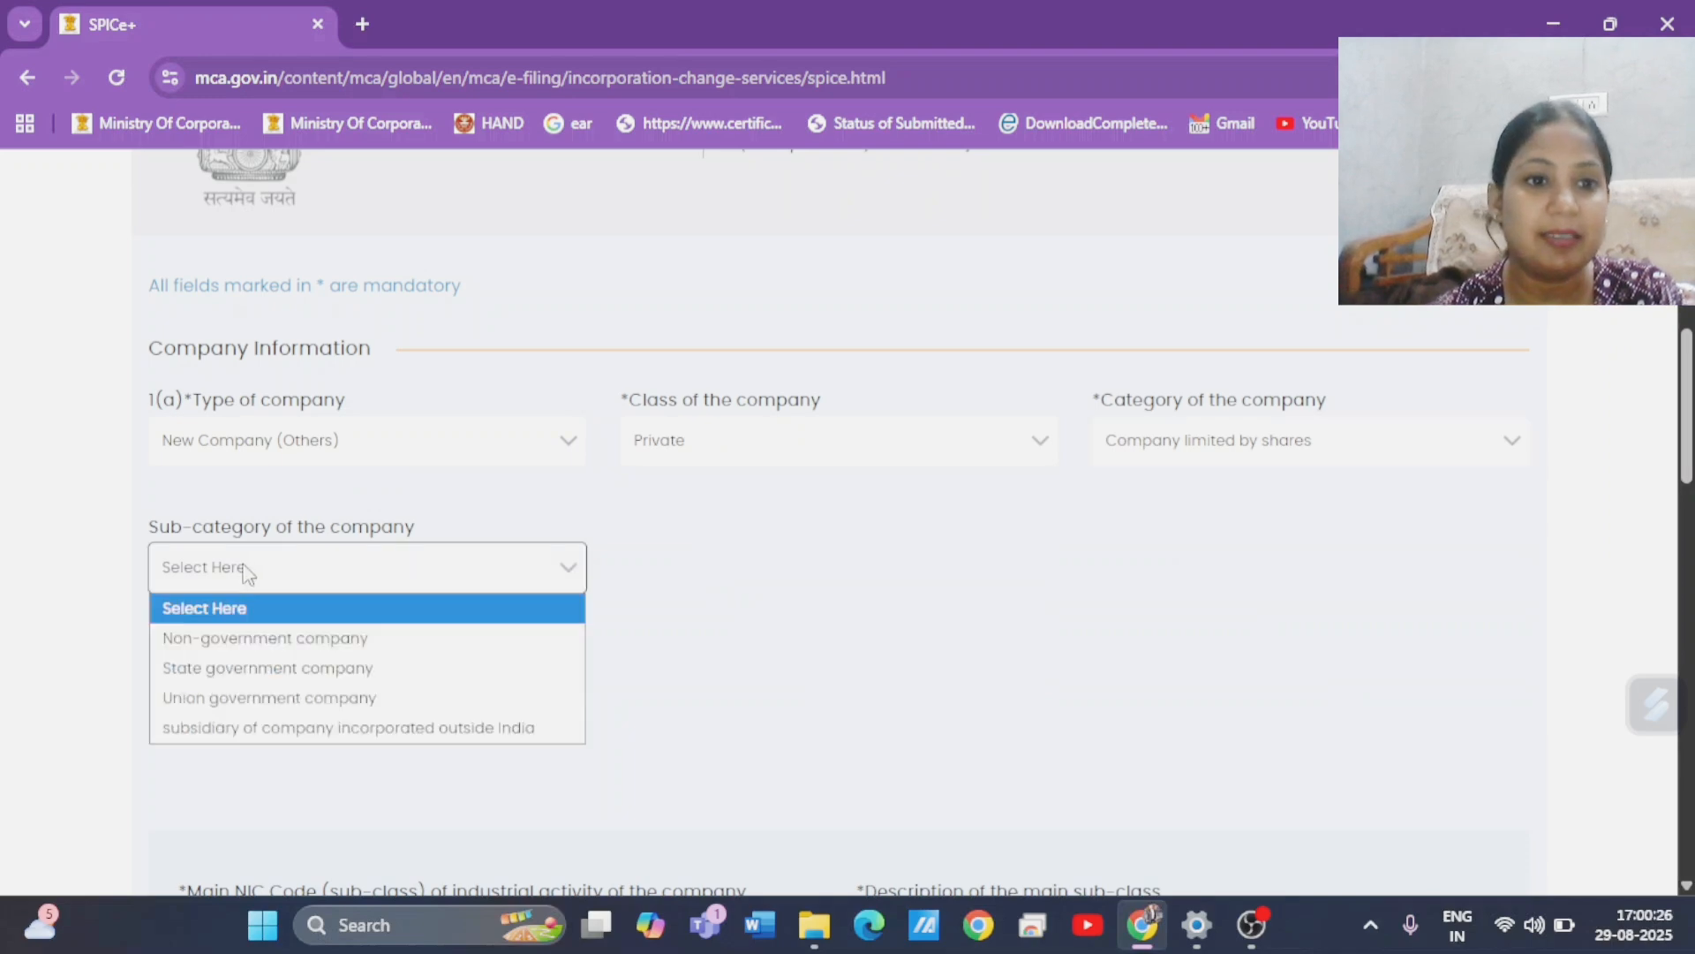
click(270, 638)
click(861, 621)
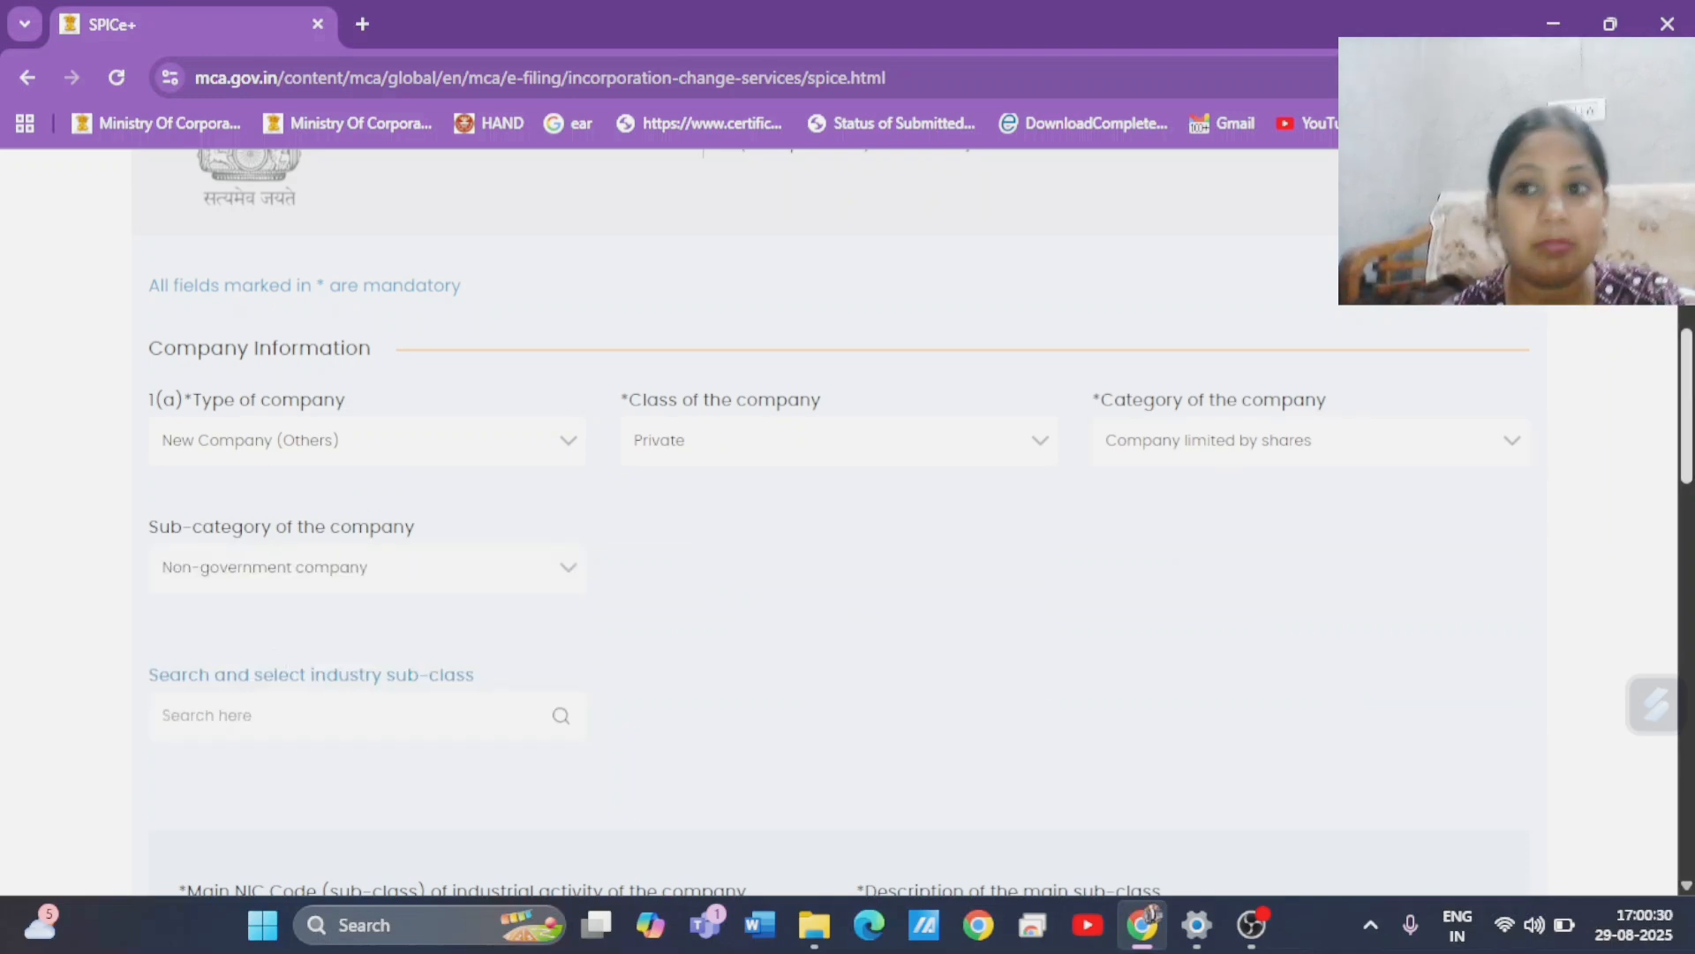
scroll(1565, 426, down, 5)
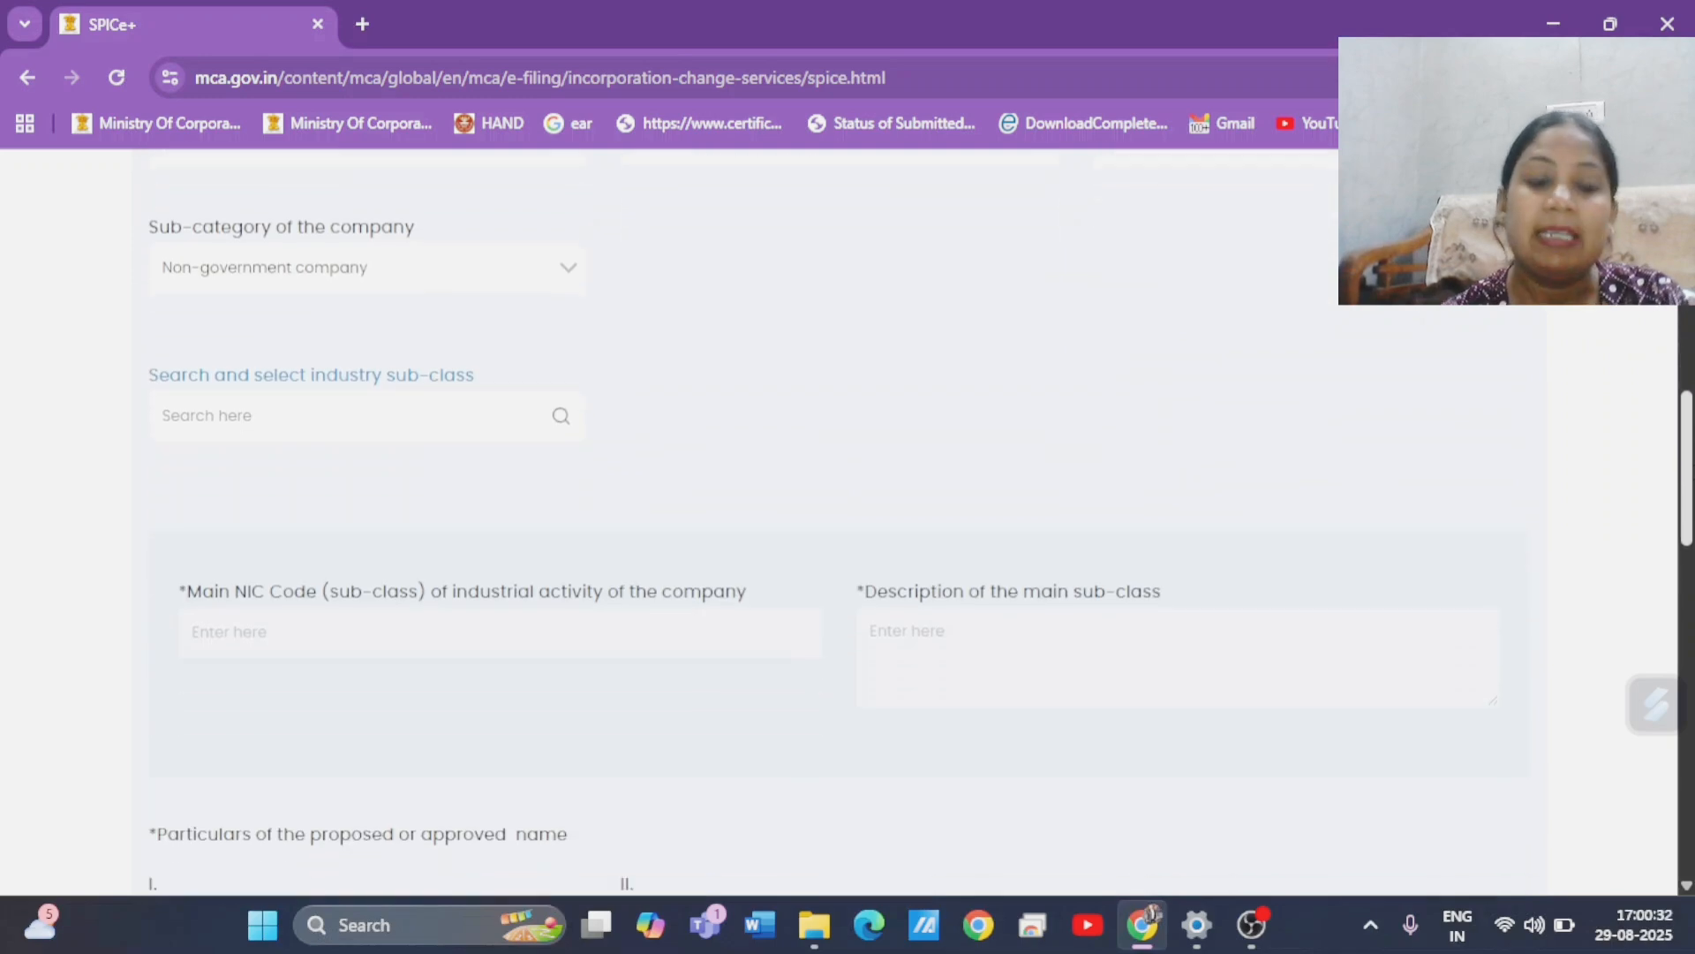
click(256, 291)
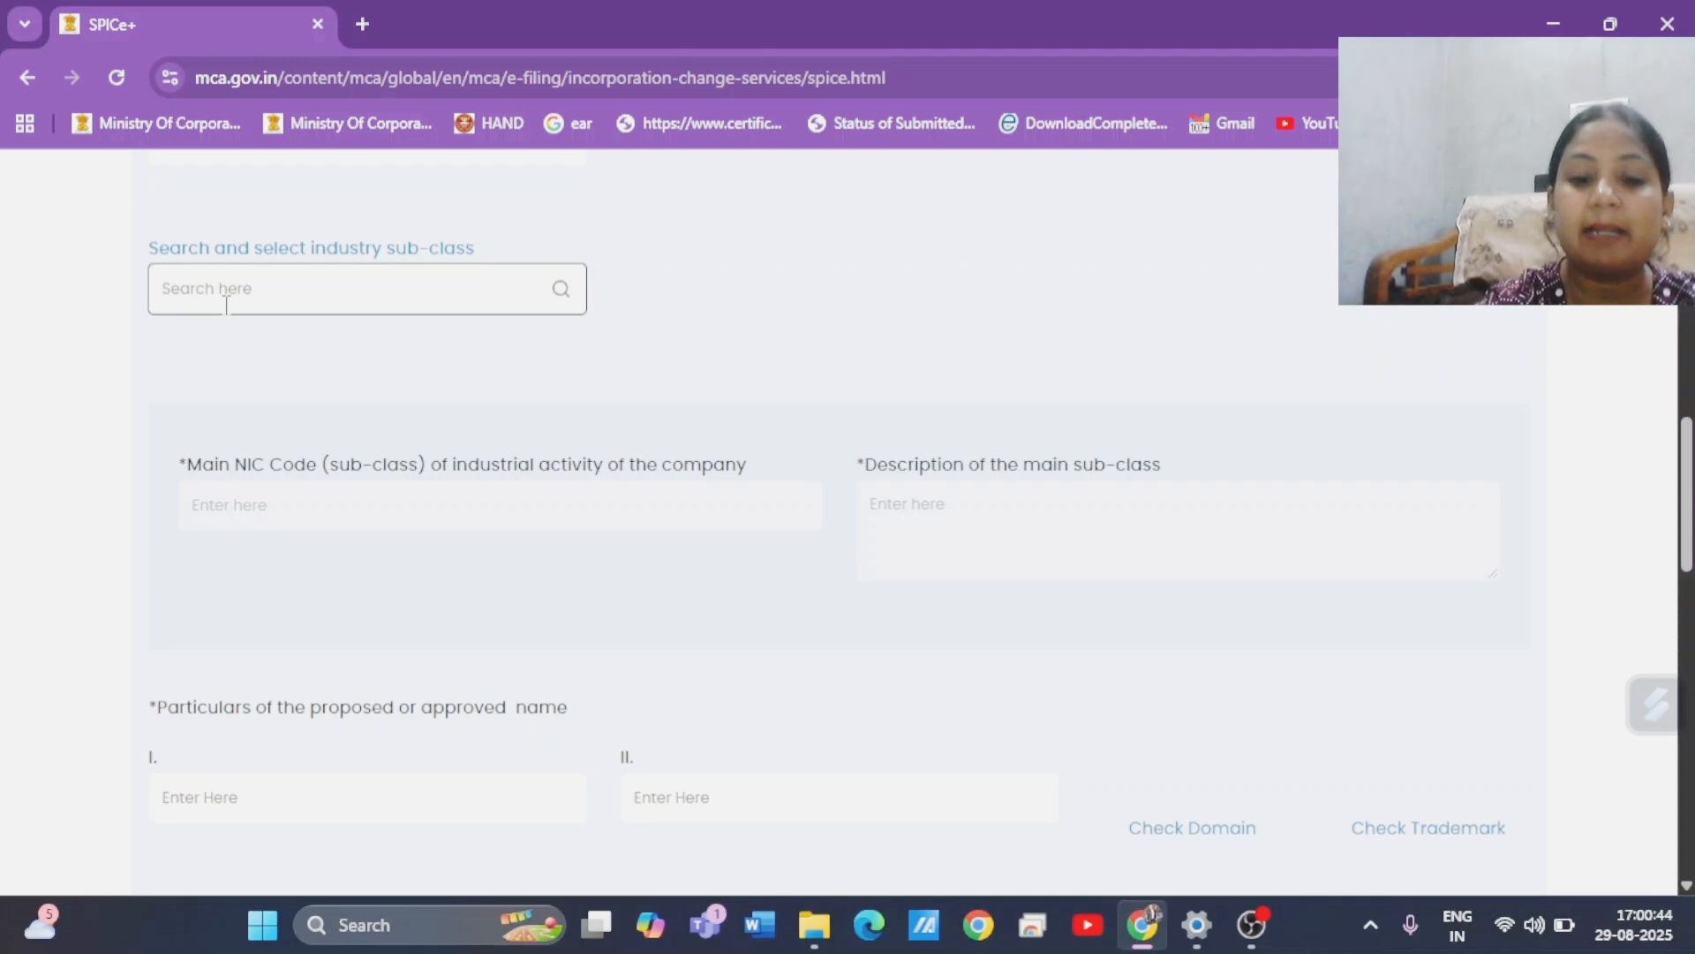
text(salon)
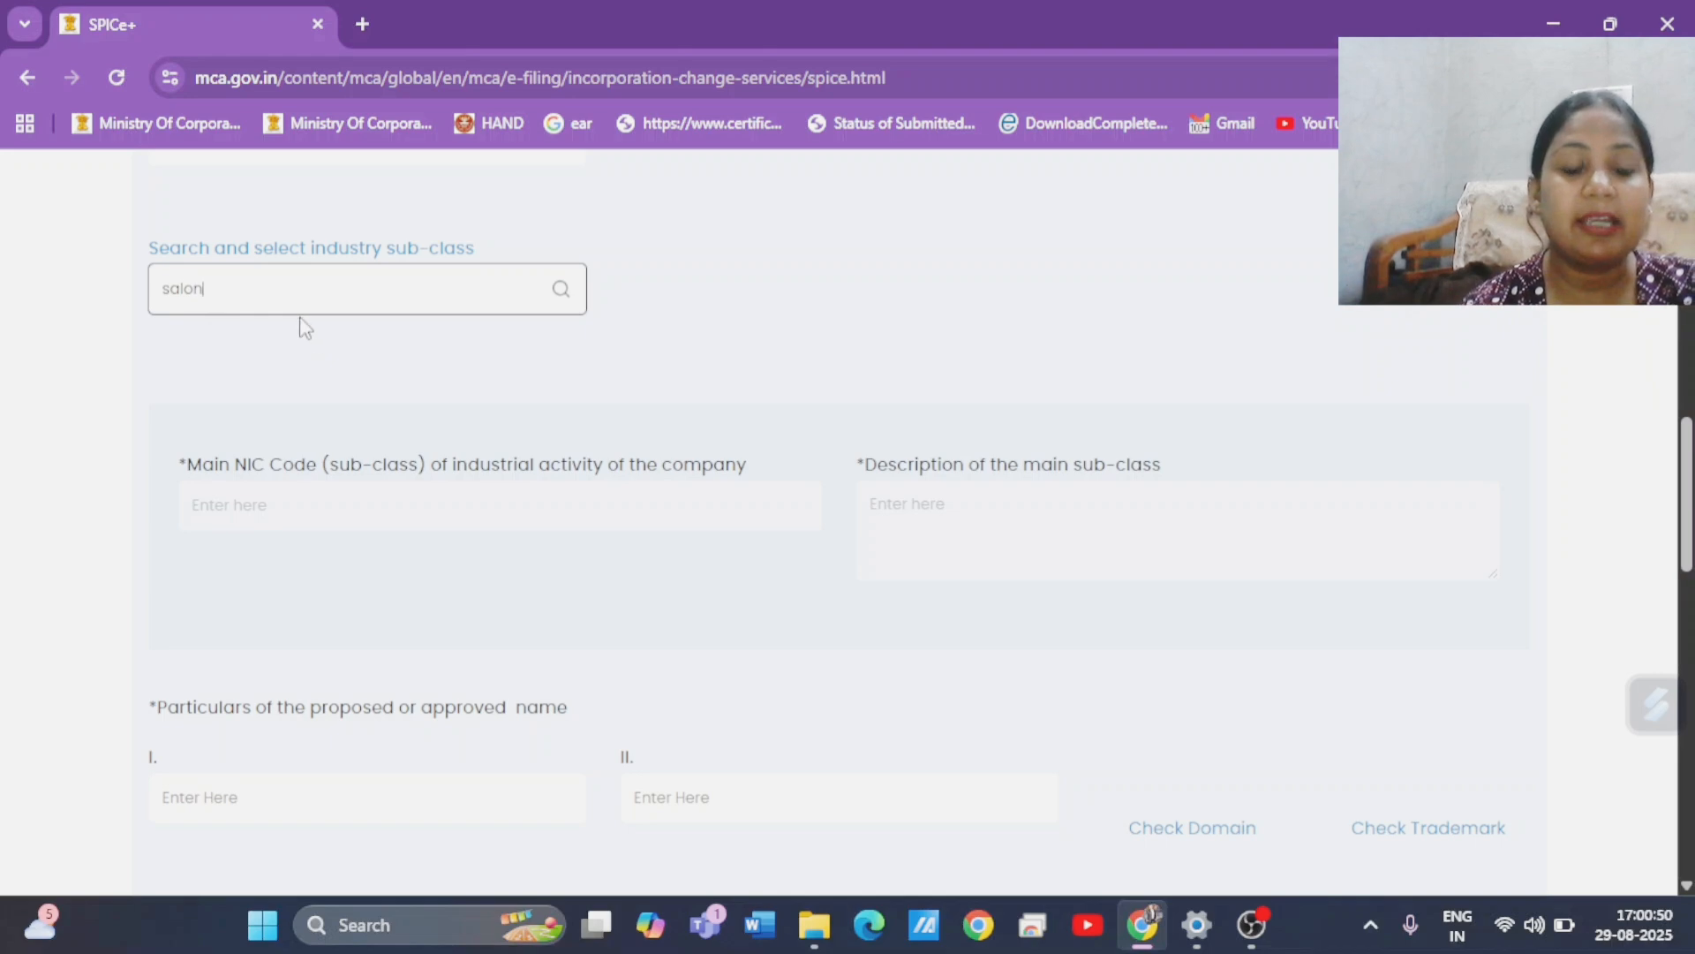
key(BackSpace)
key(BackSpace)
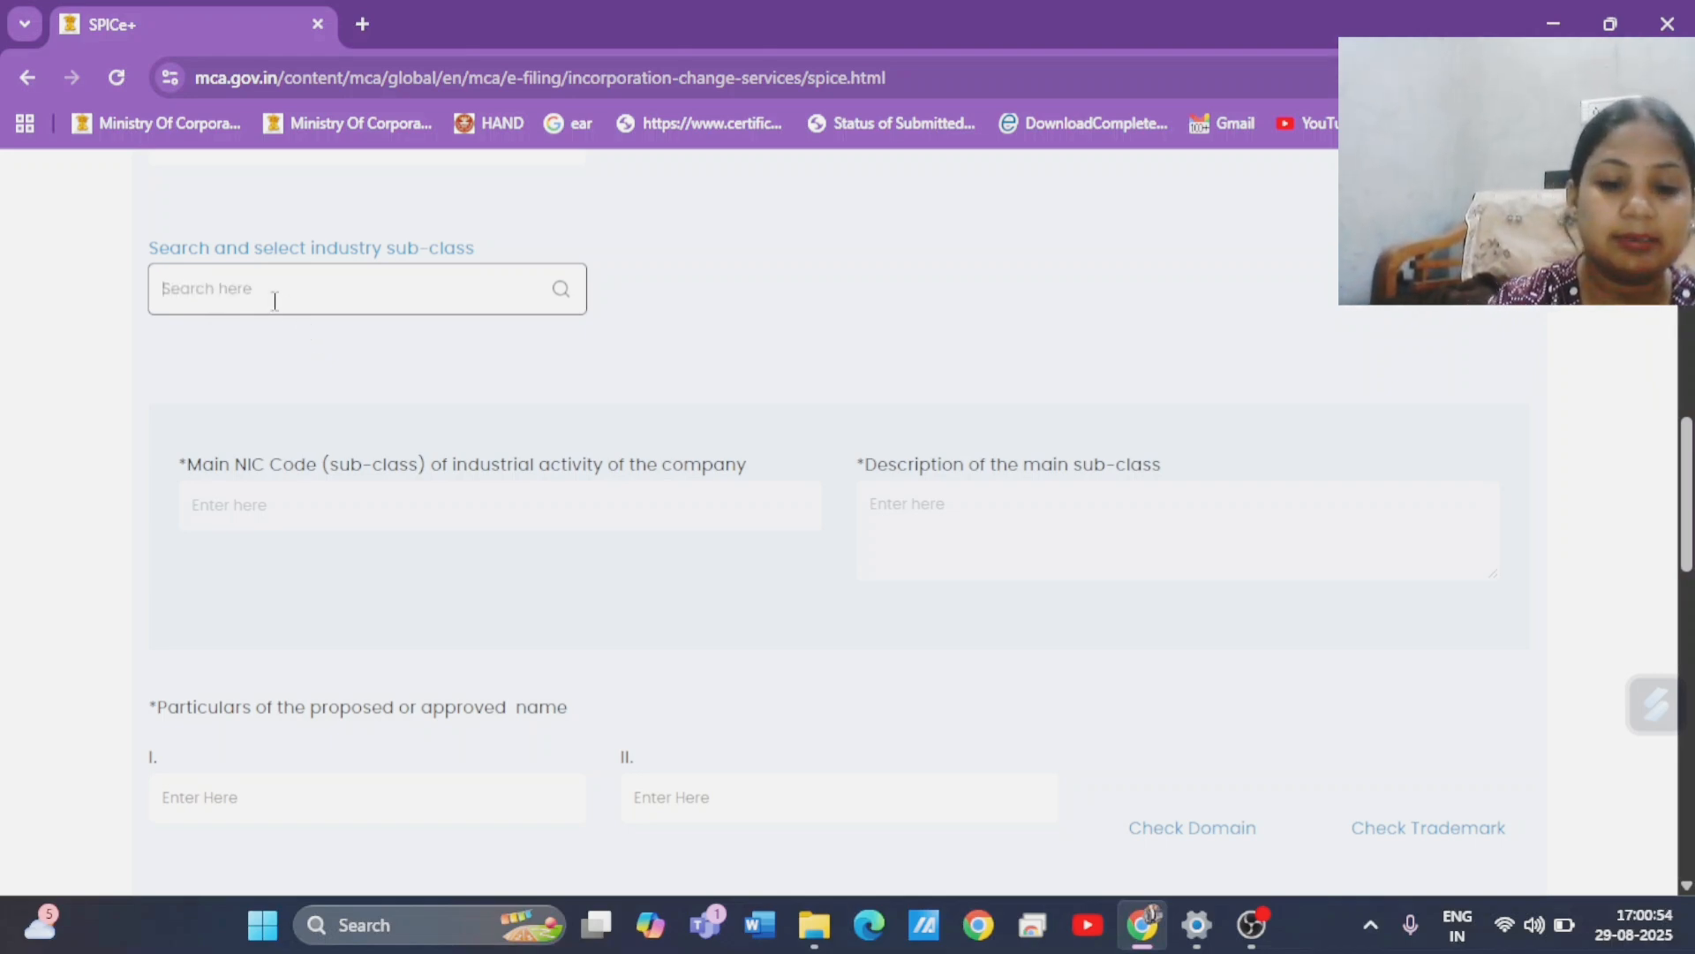
Search the industry sub-classes for "digital" and add NIC code 26103, Manufacture of integrated circuits (analog, digital or hybrid).
text(digital)
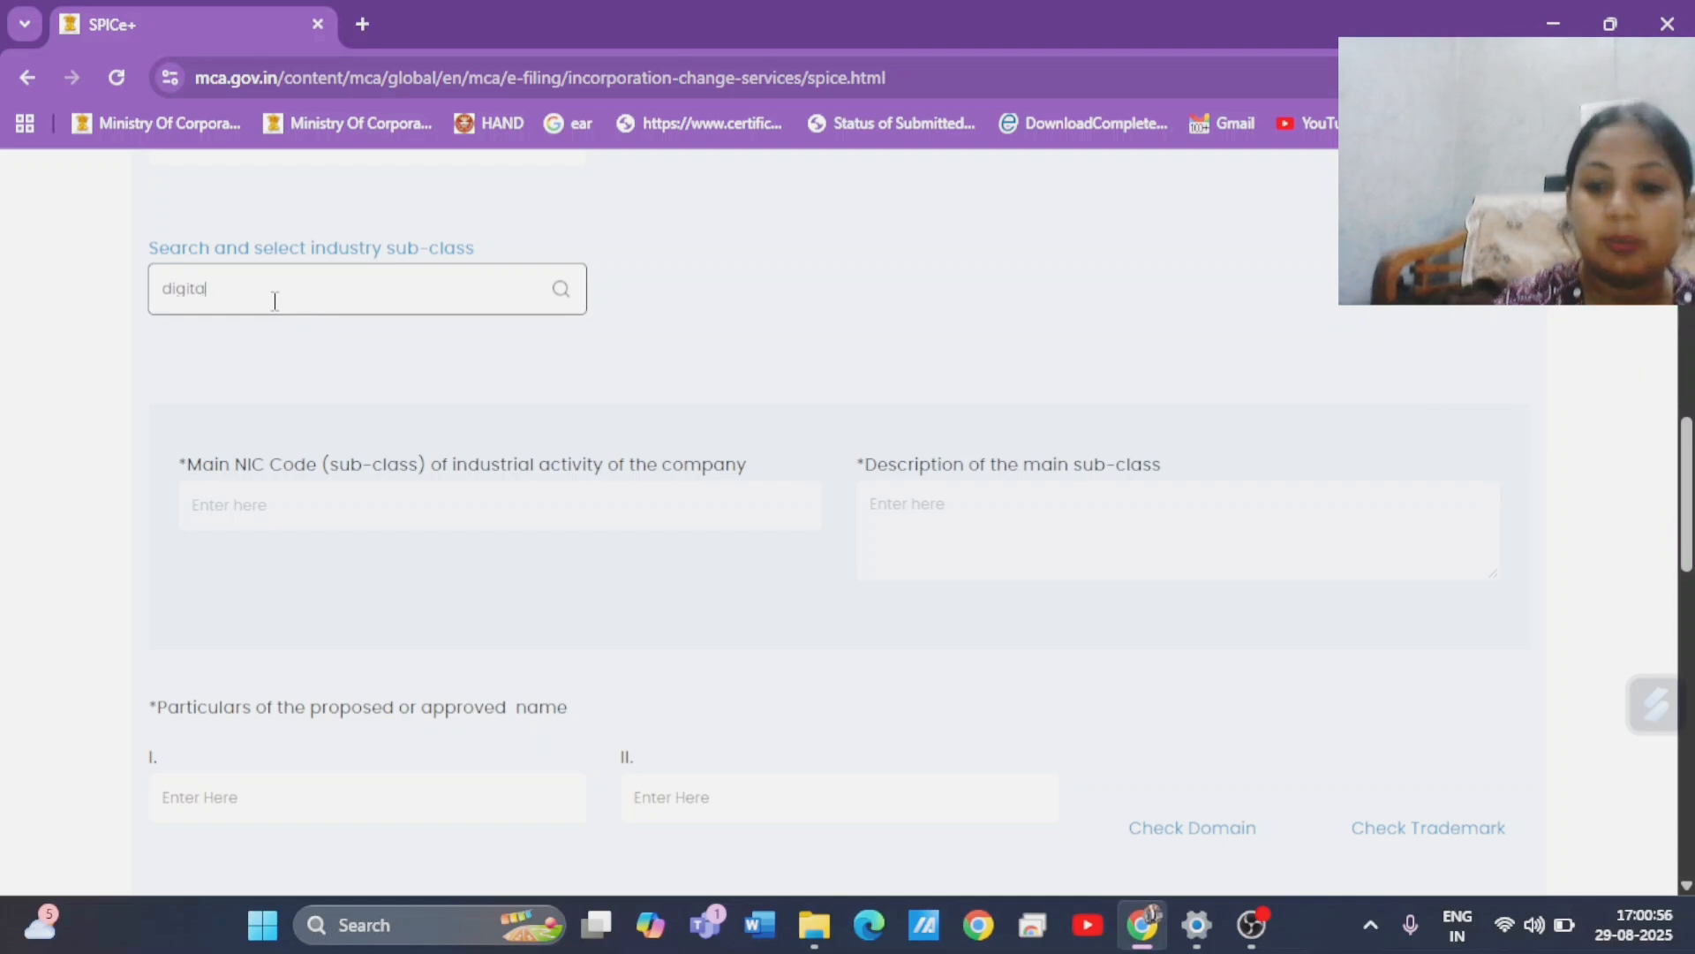
click(560, 297)
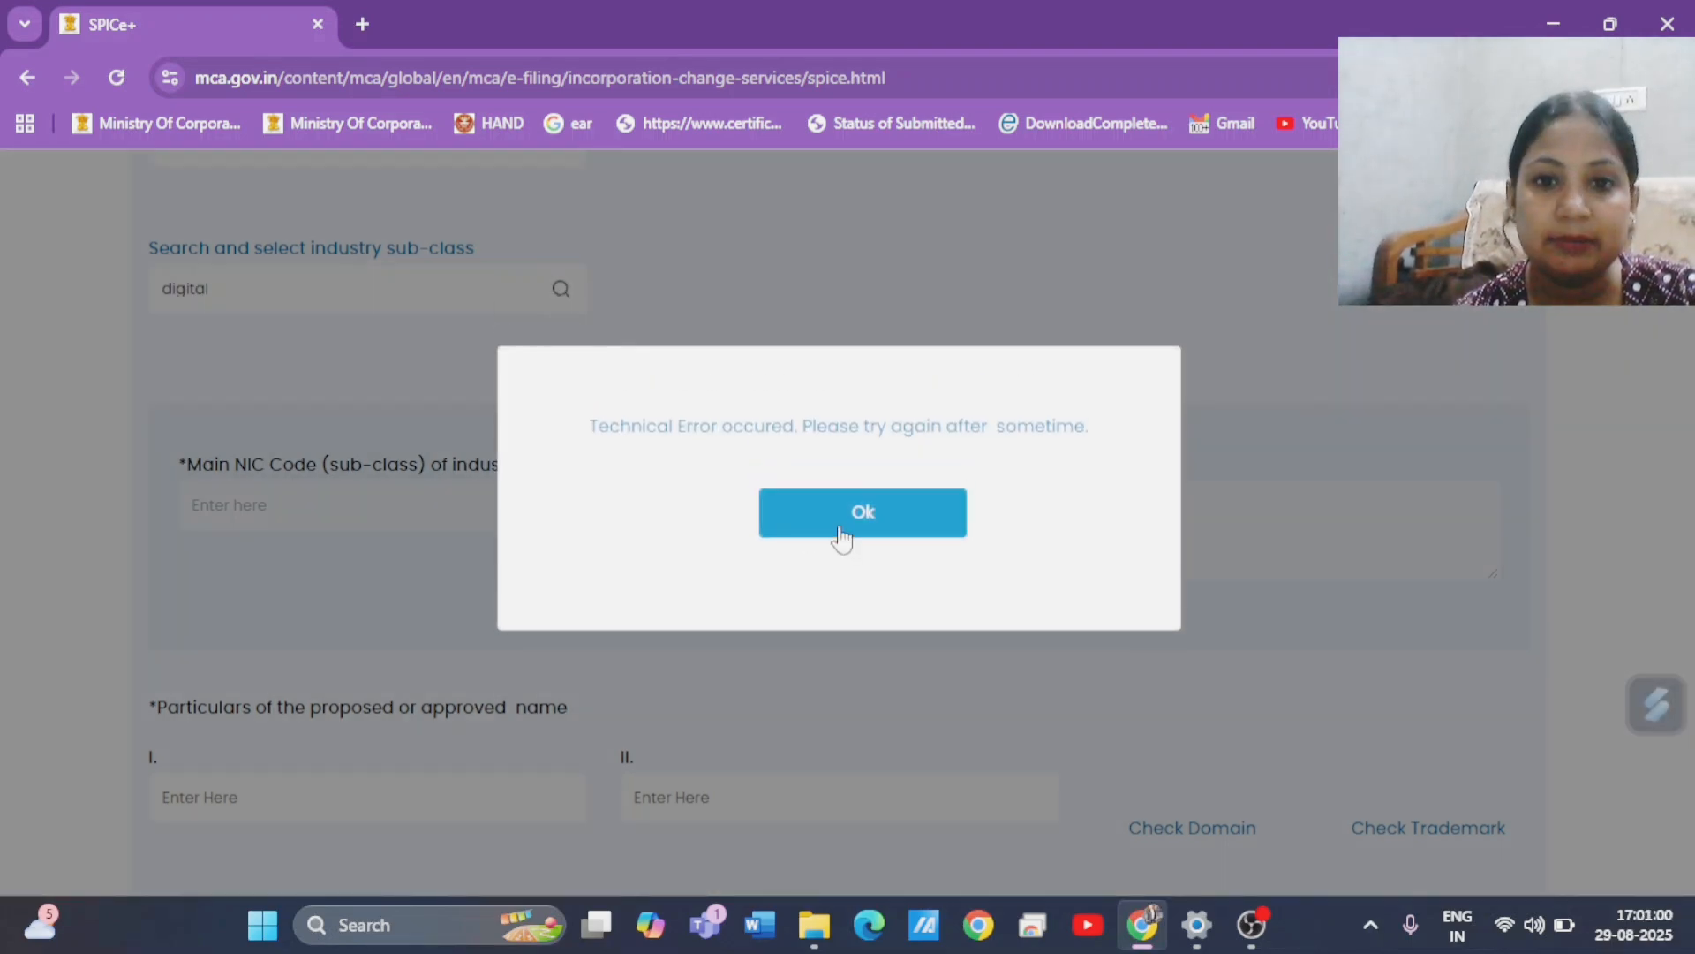
click(840, 536)
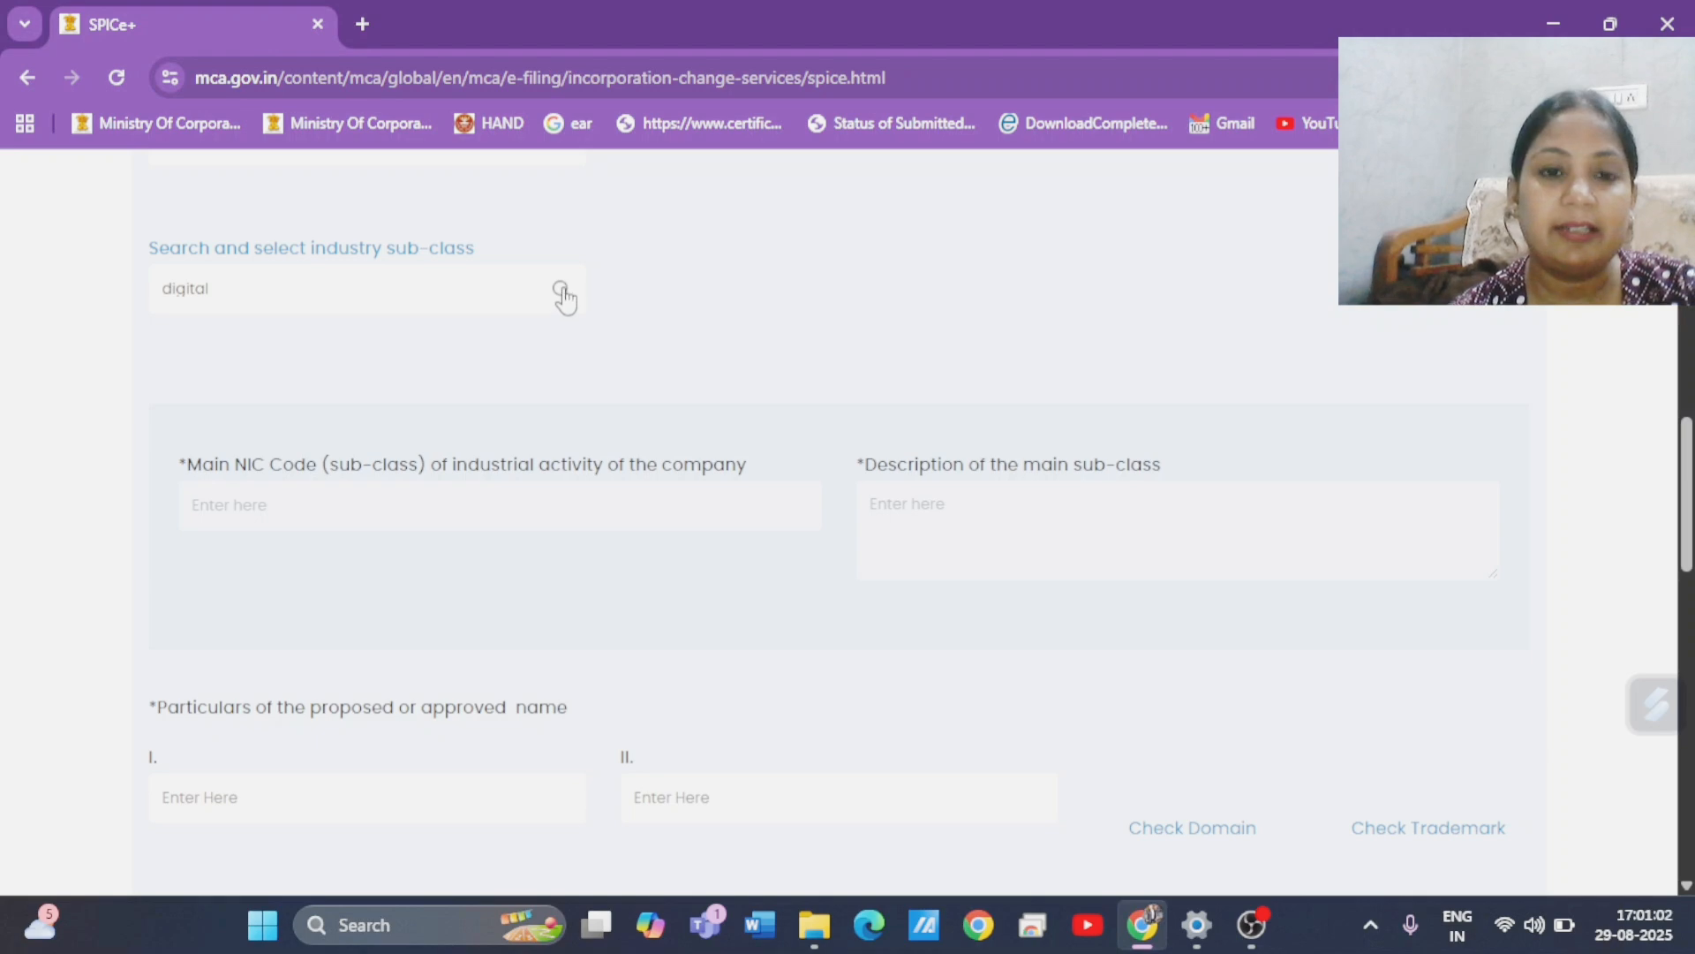
click(562, 292)
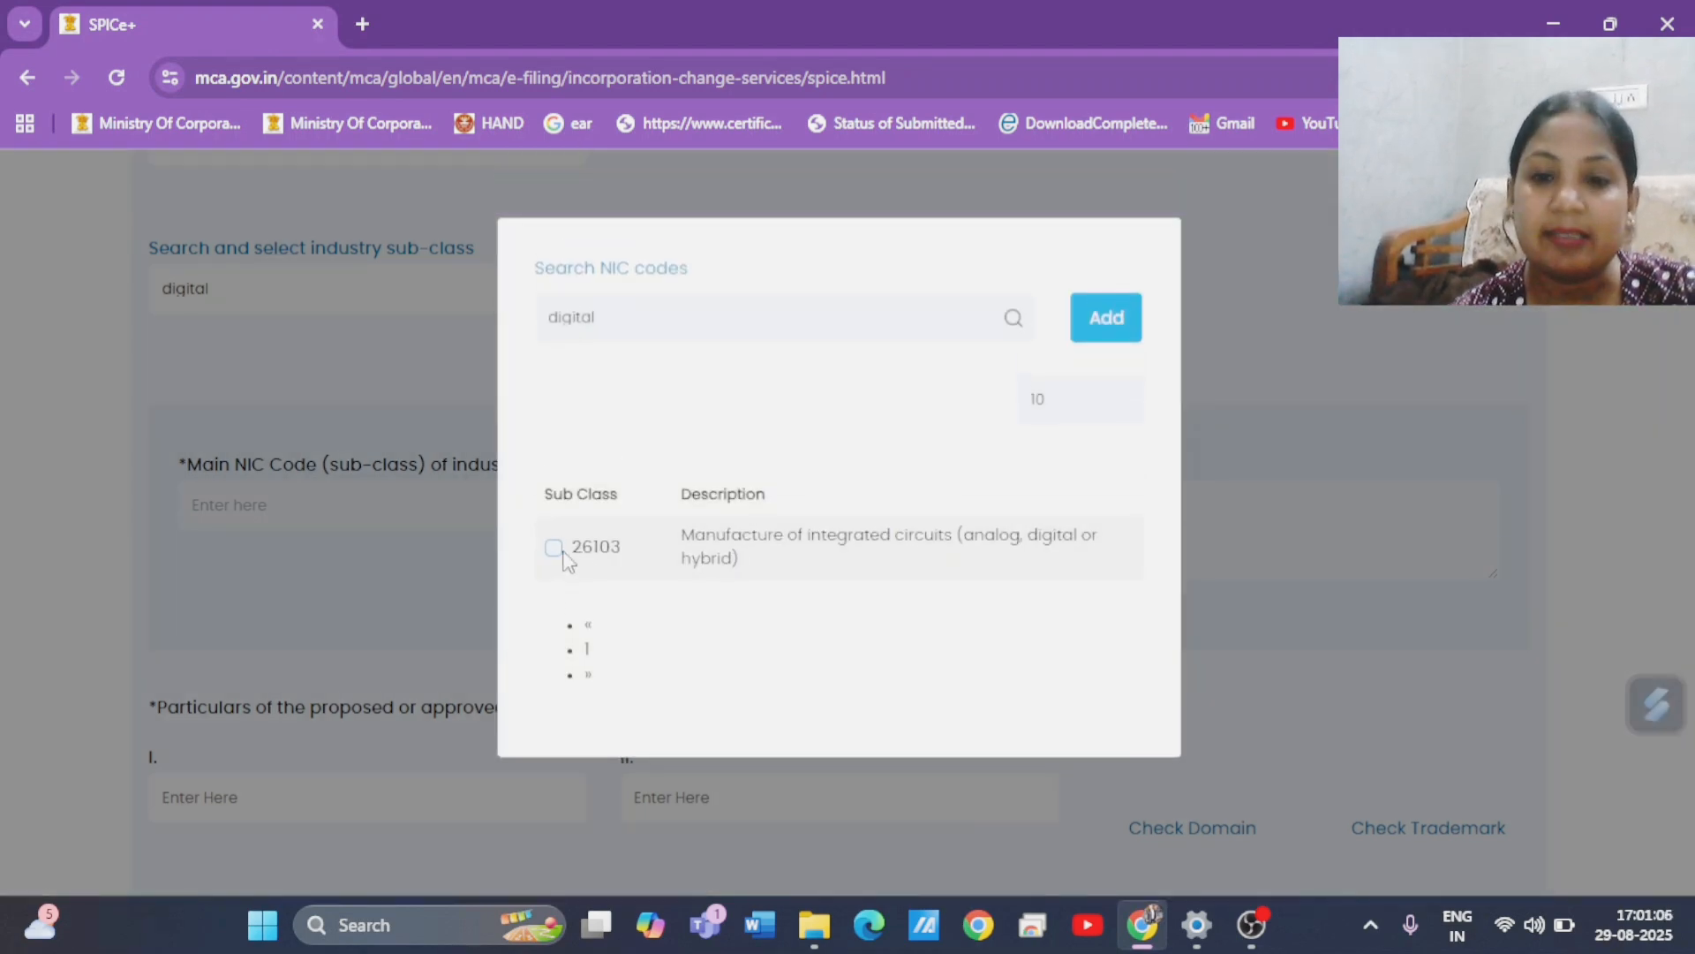
click(559, 549)
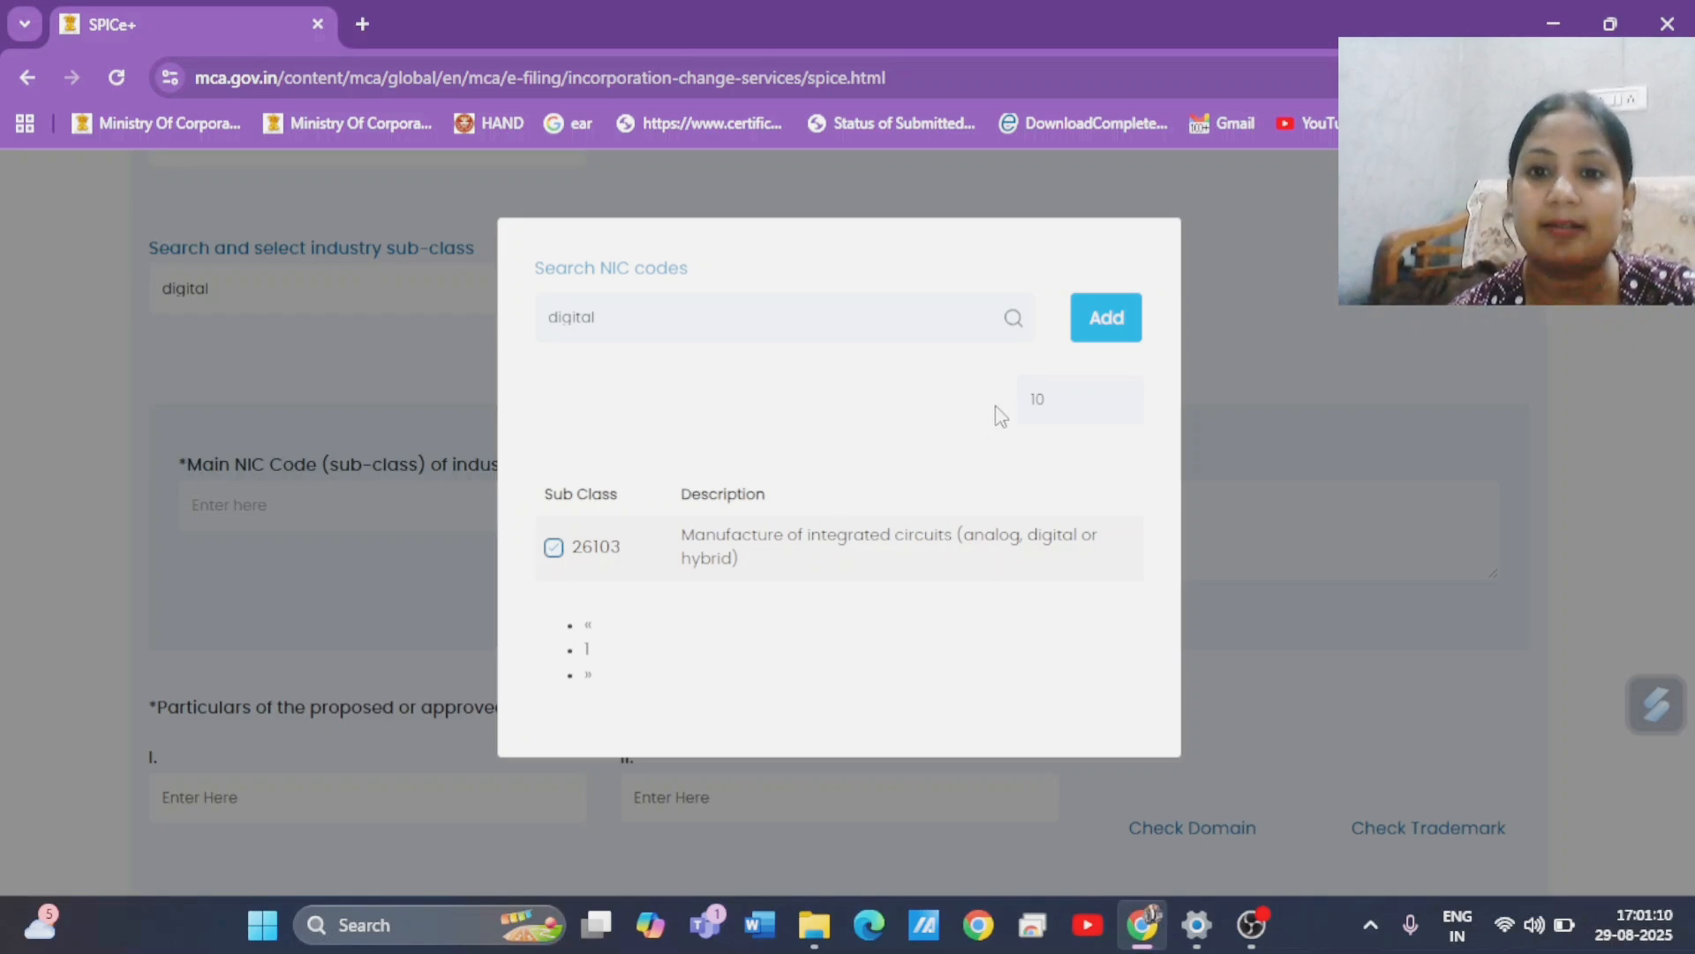
click(1130, 323)
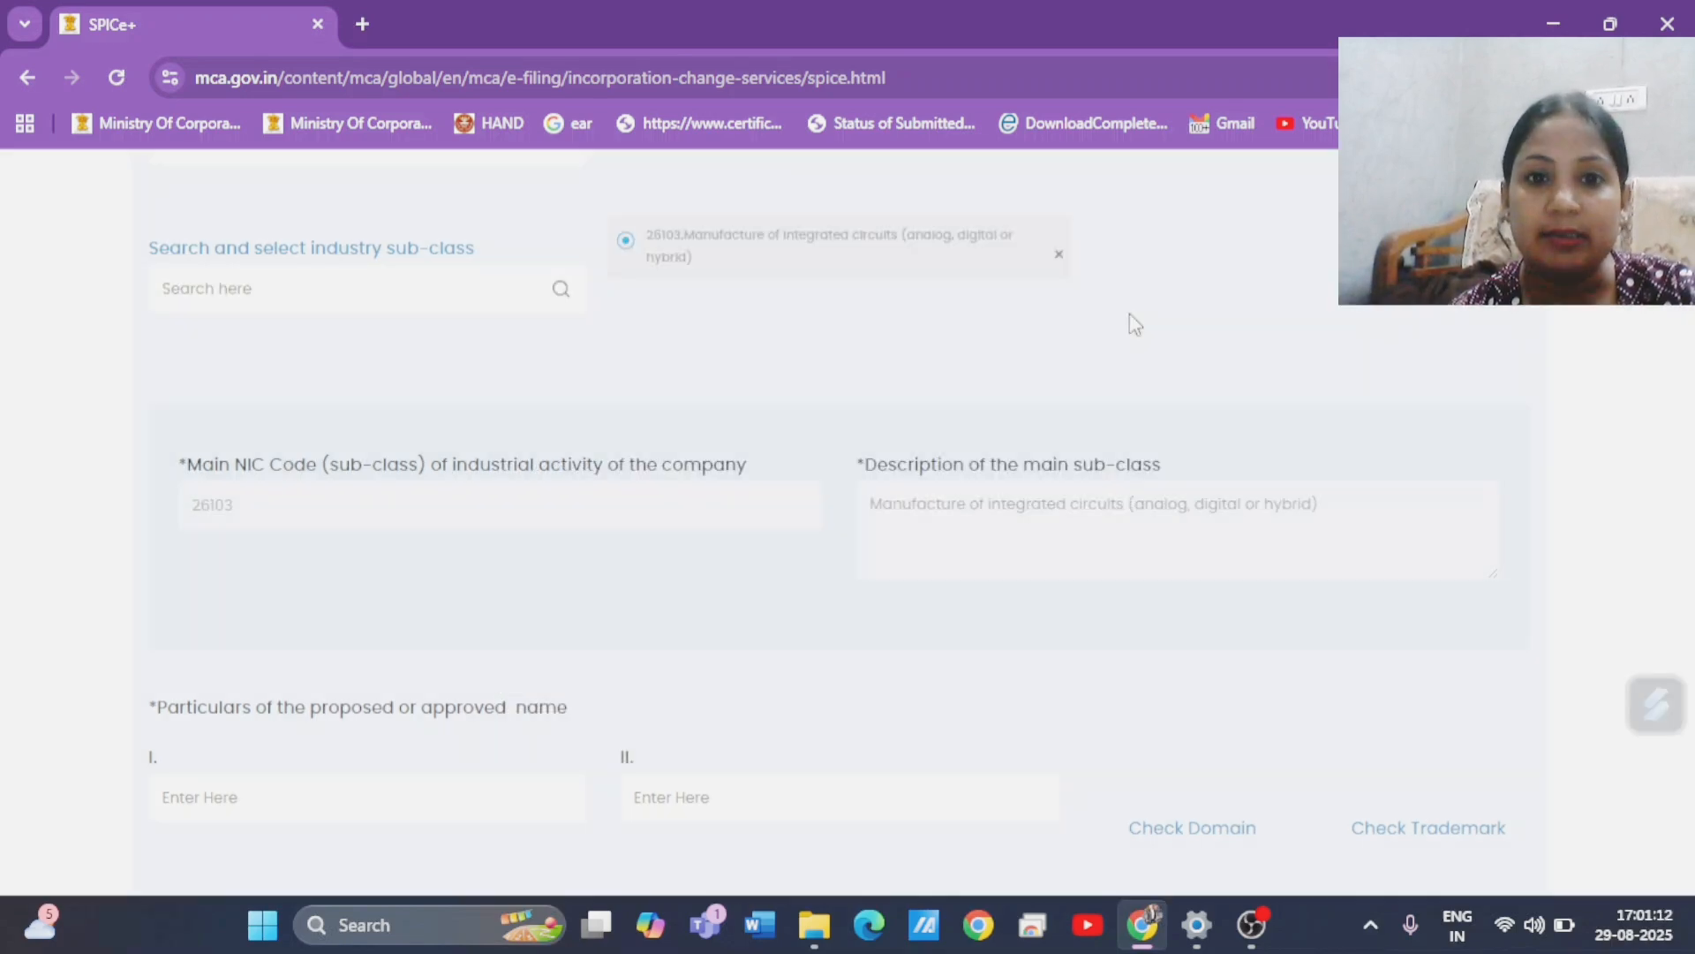
Review the main NIC code details, the two proposed name fields and the optional attachment section of the form.
click(340, 288)
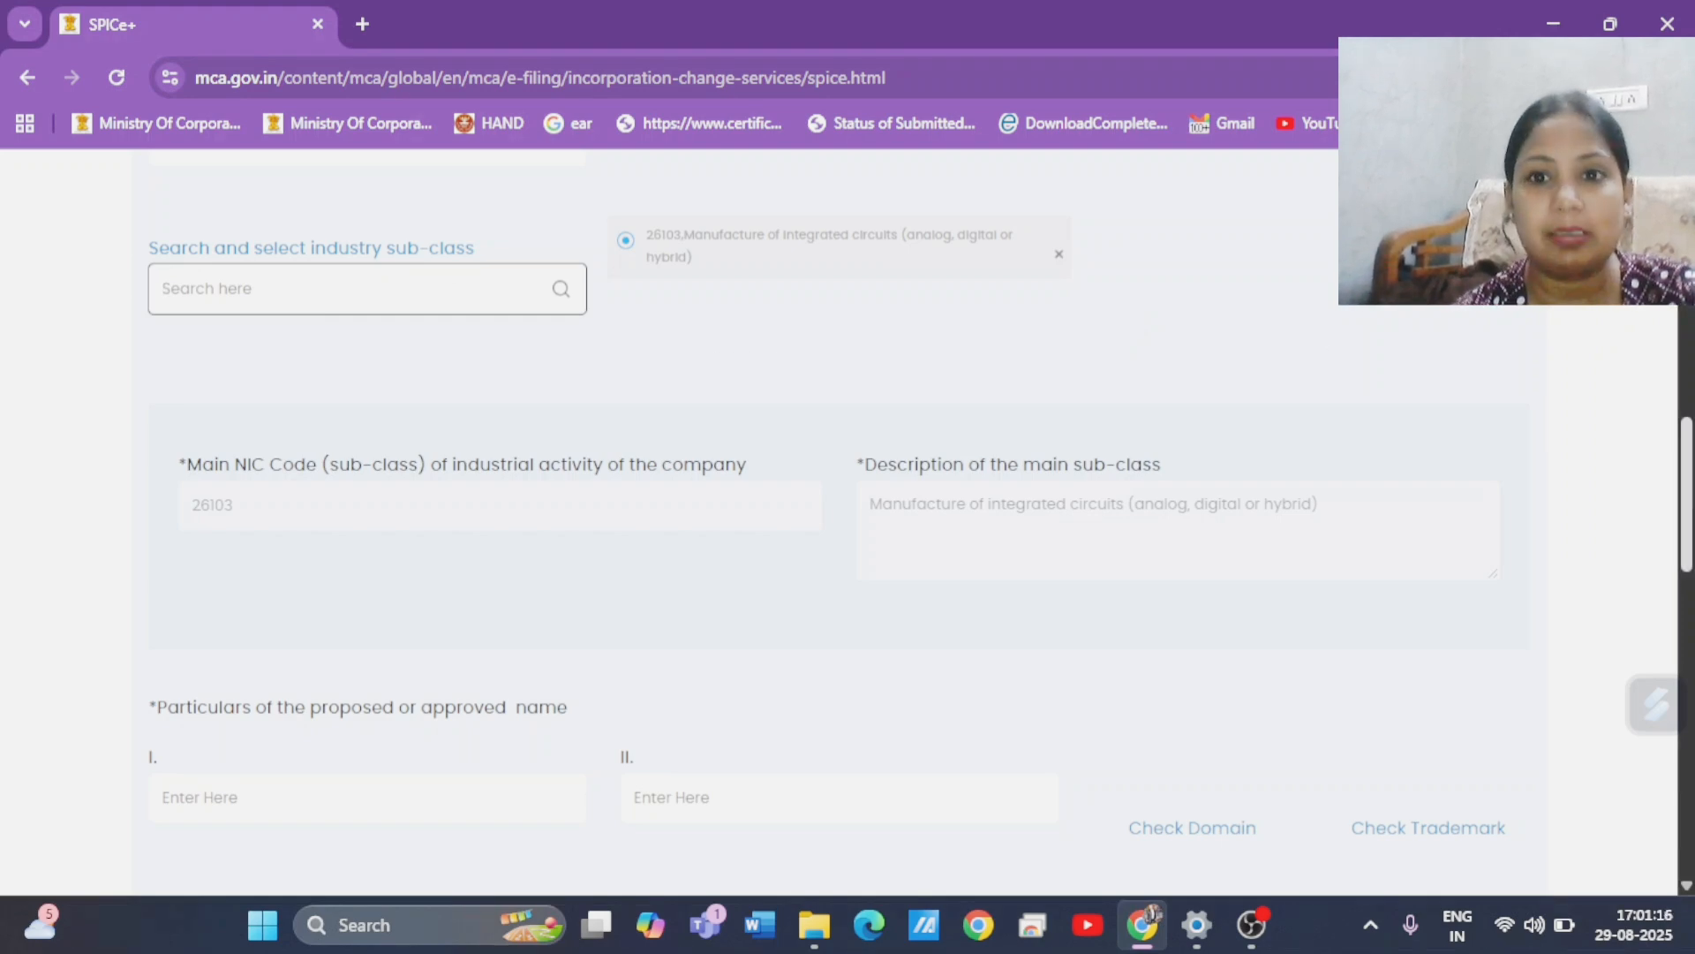
drag(1688, 496, 1688, 521)
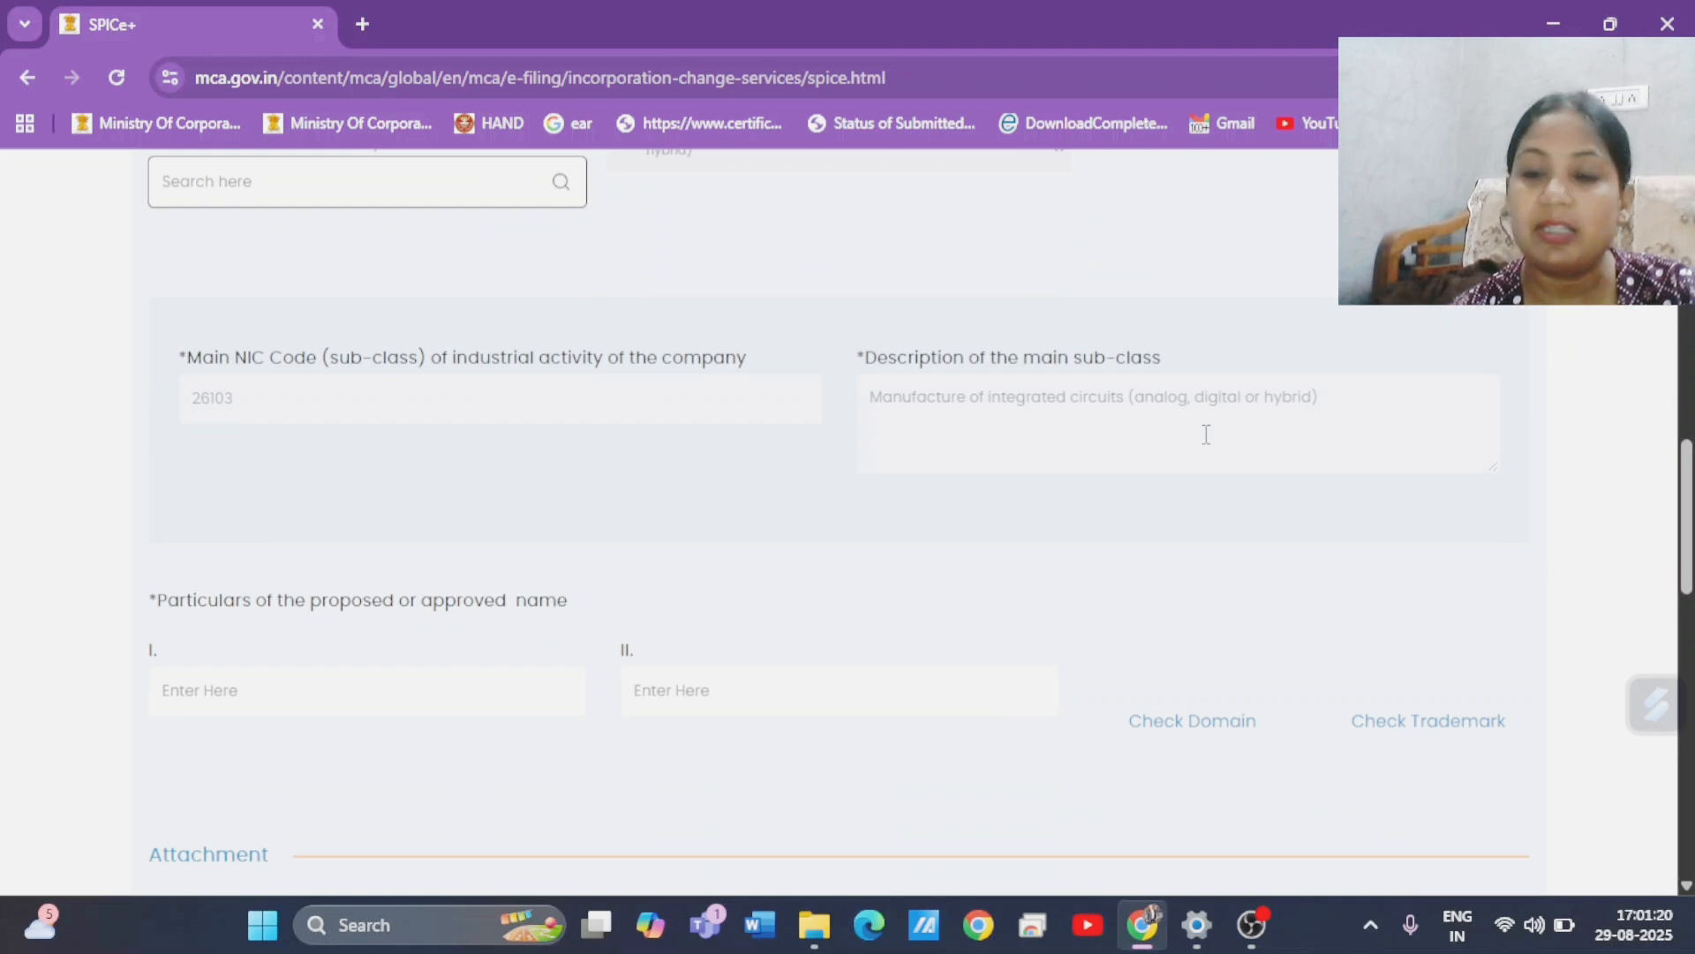
drag(1686, 525, 1686, 596)
click(276, 362)
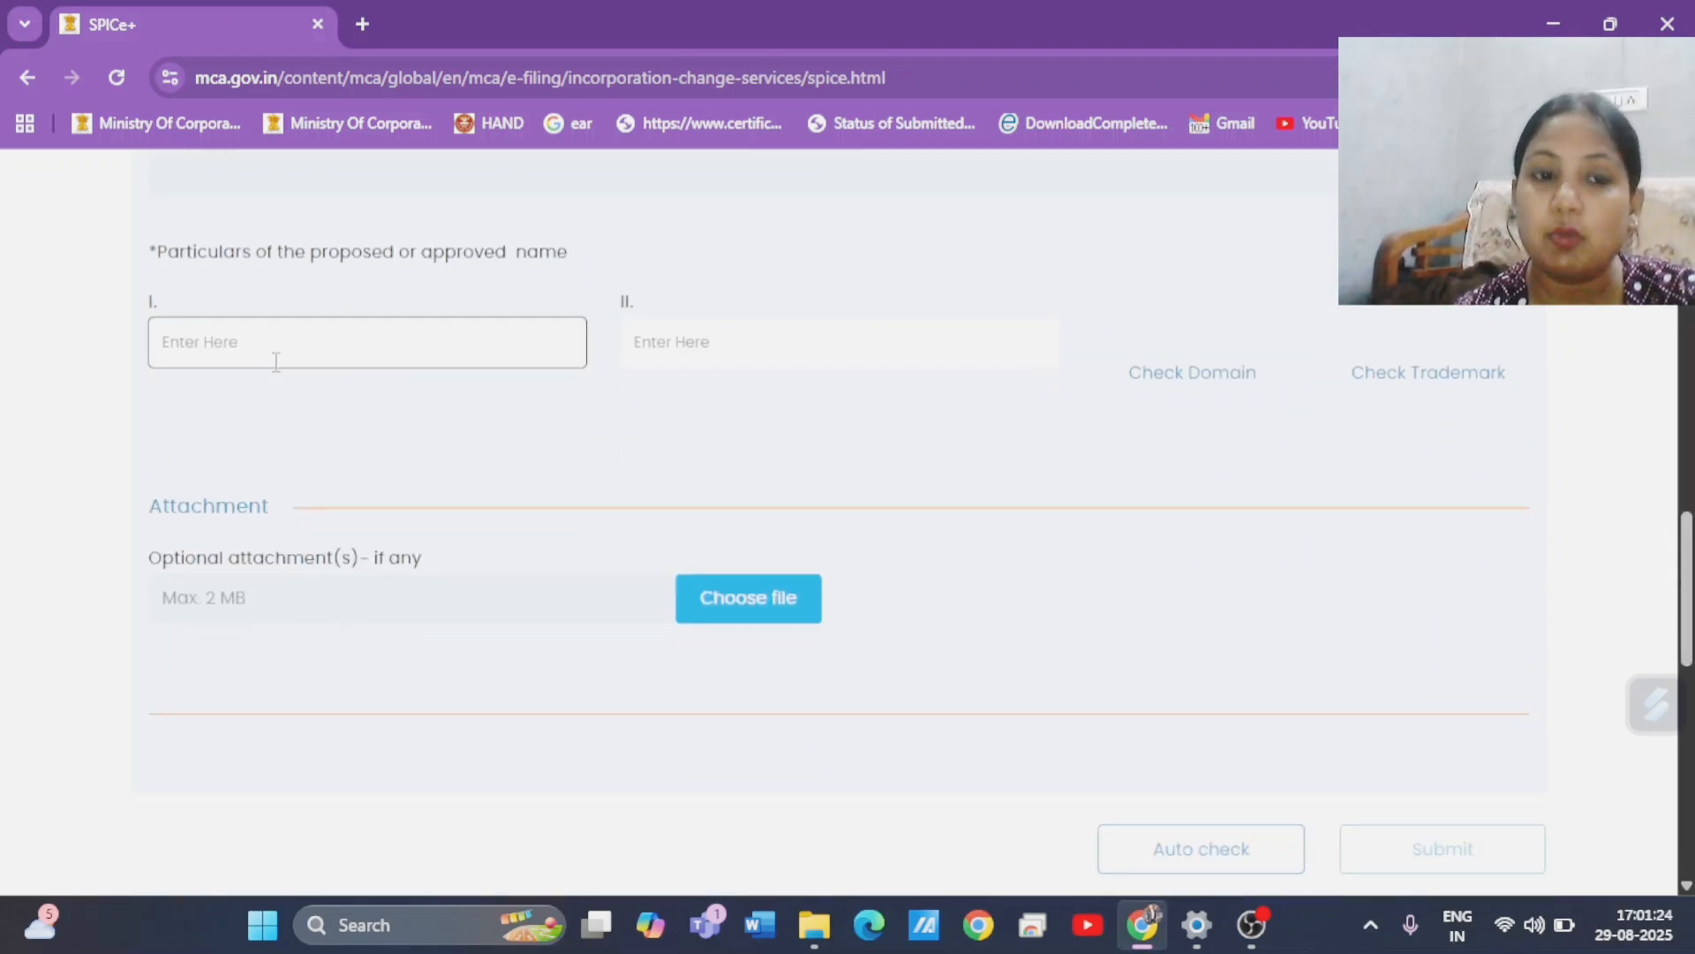
click(692, 344)
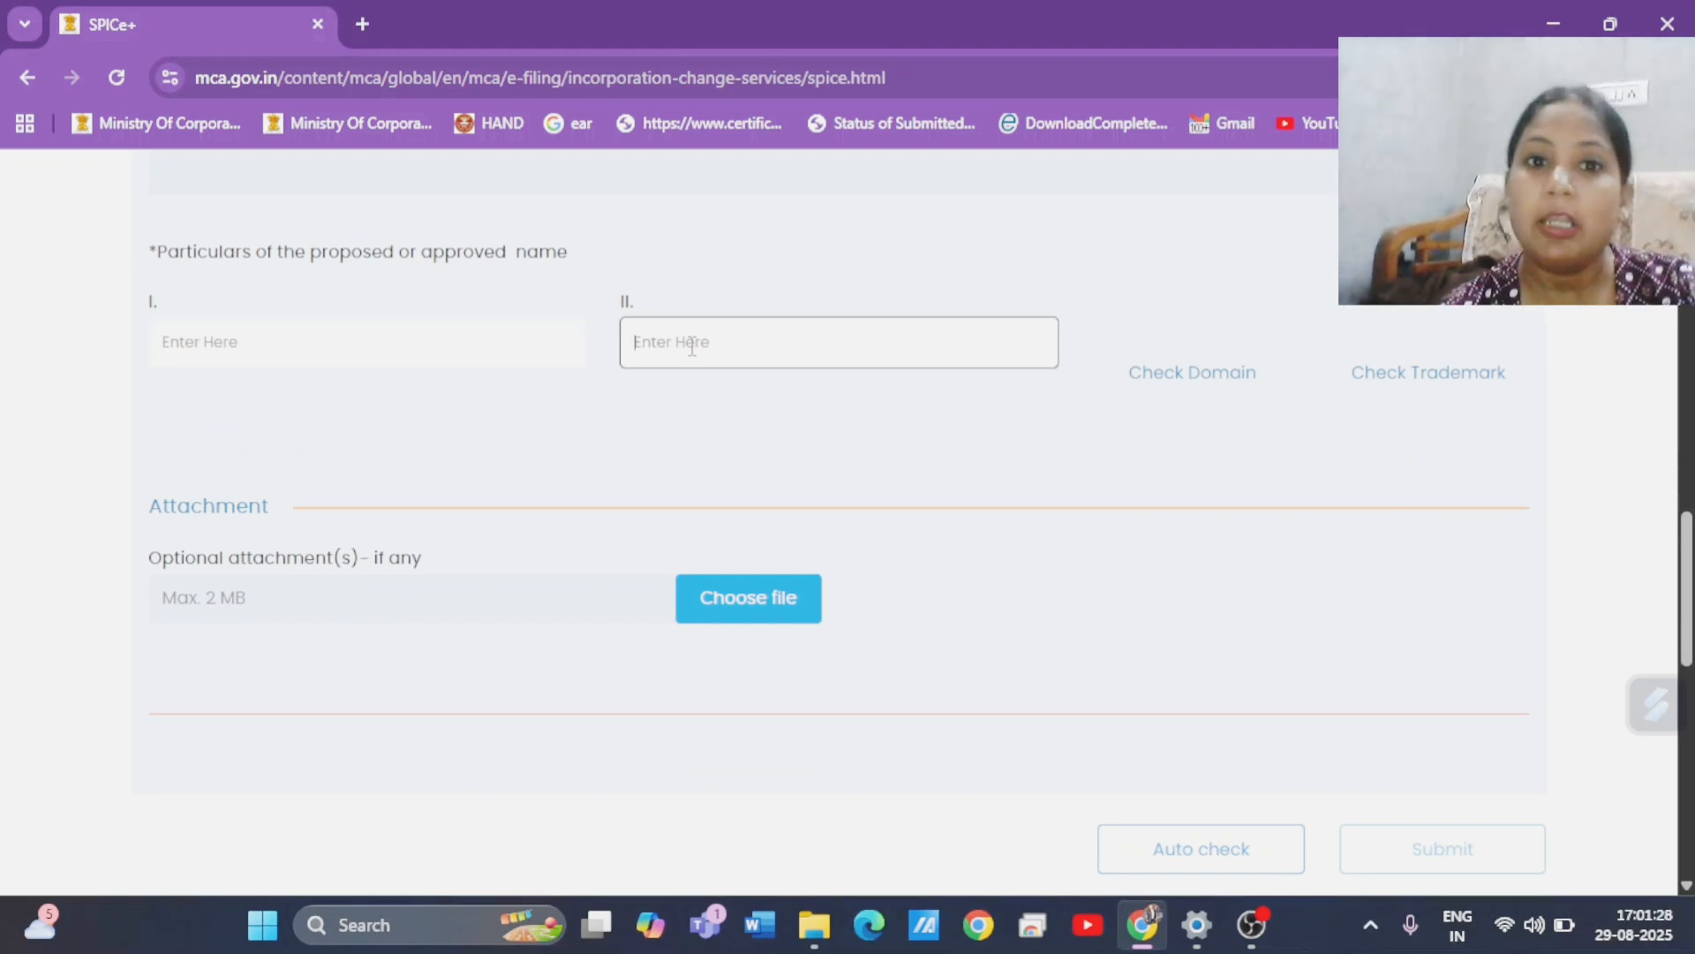
click(445, 350)
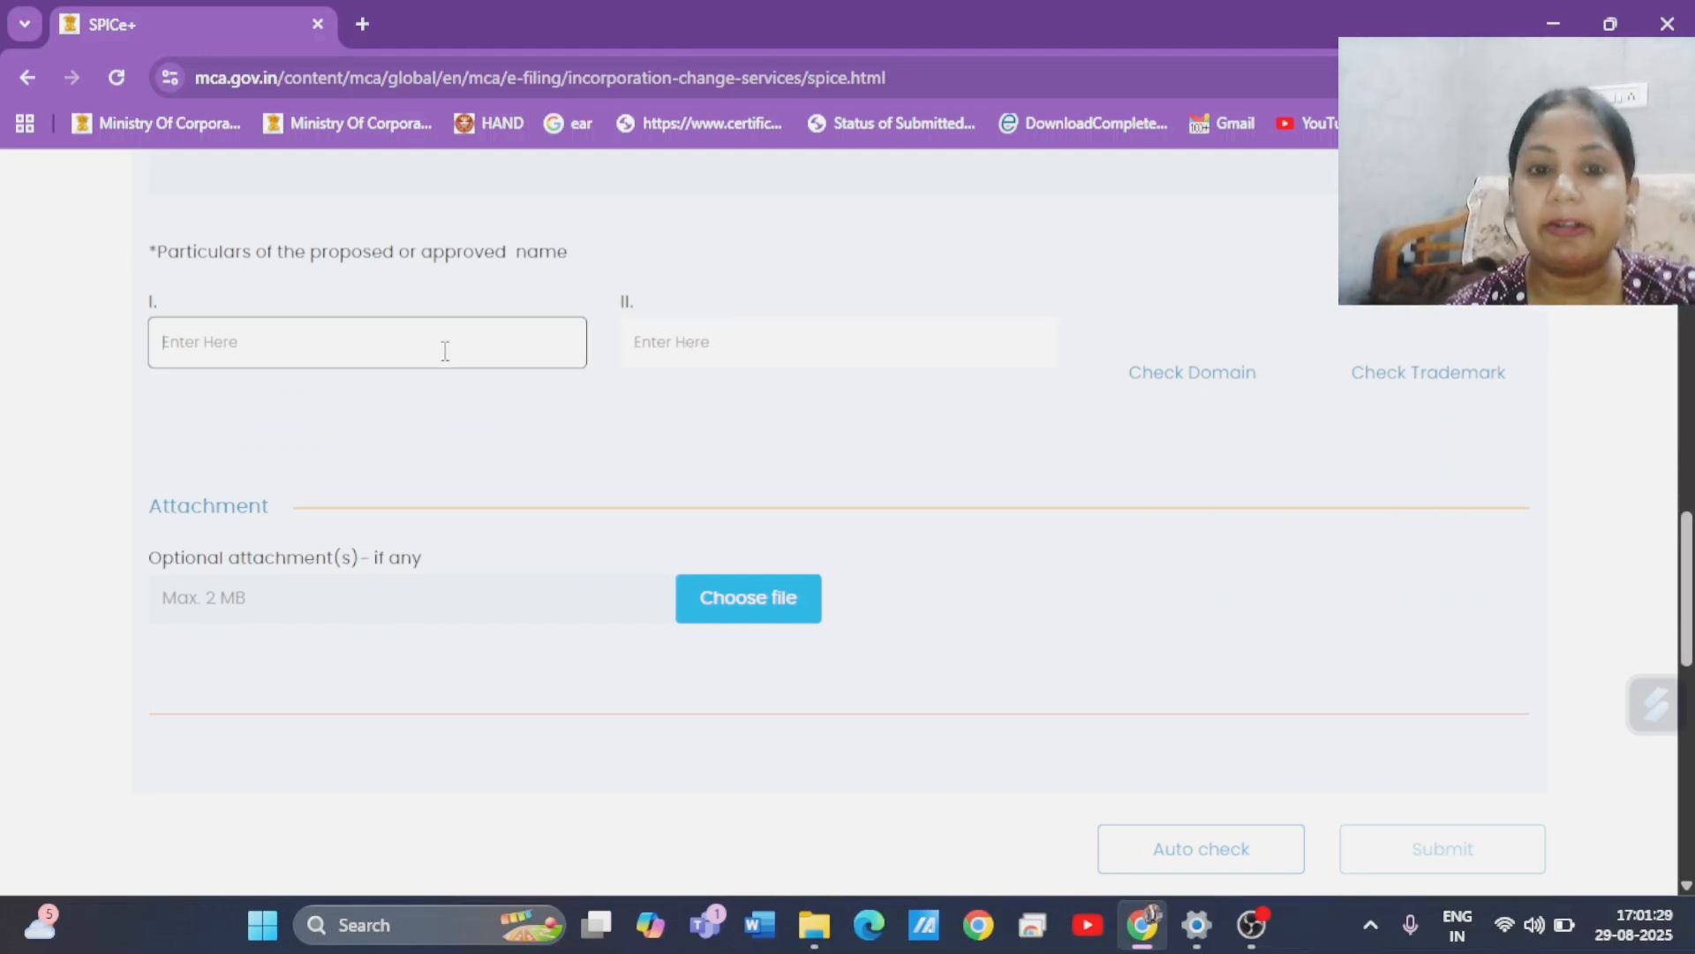
click(690, 338)
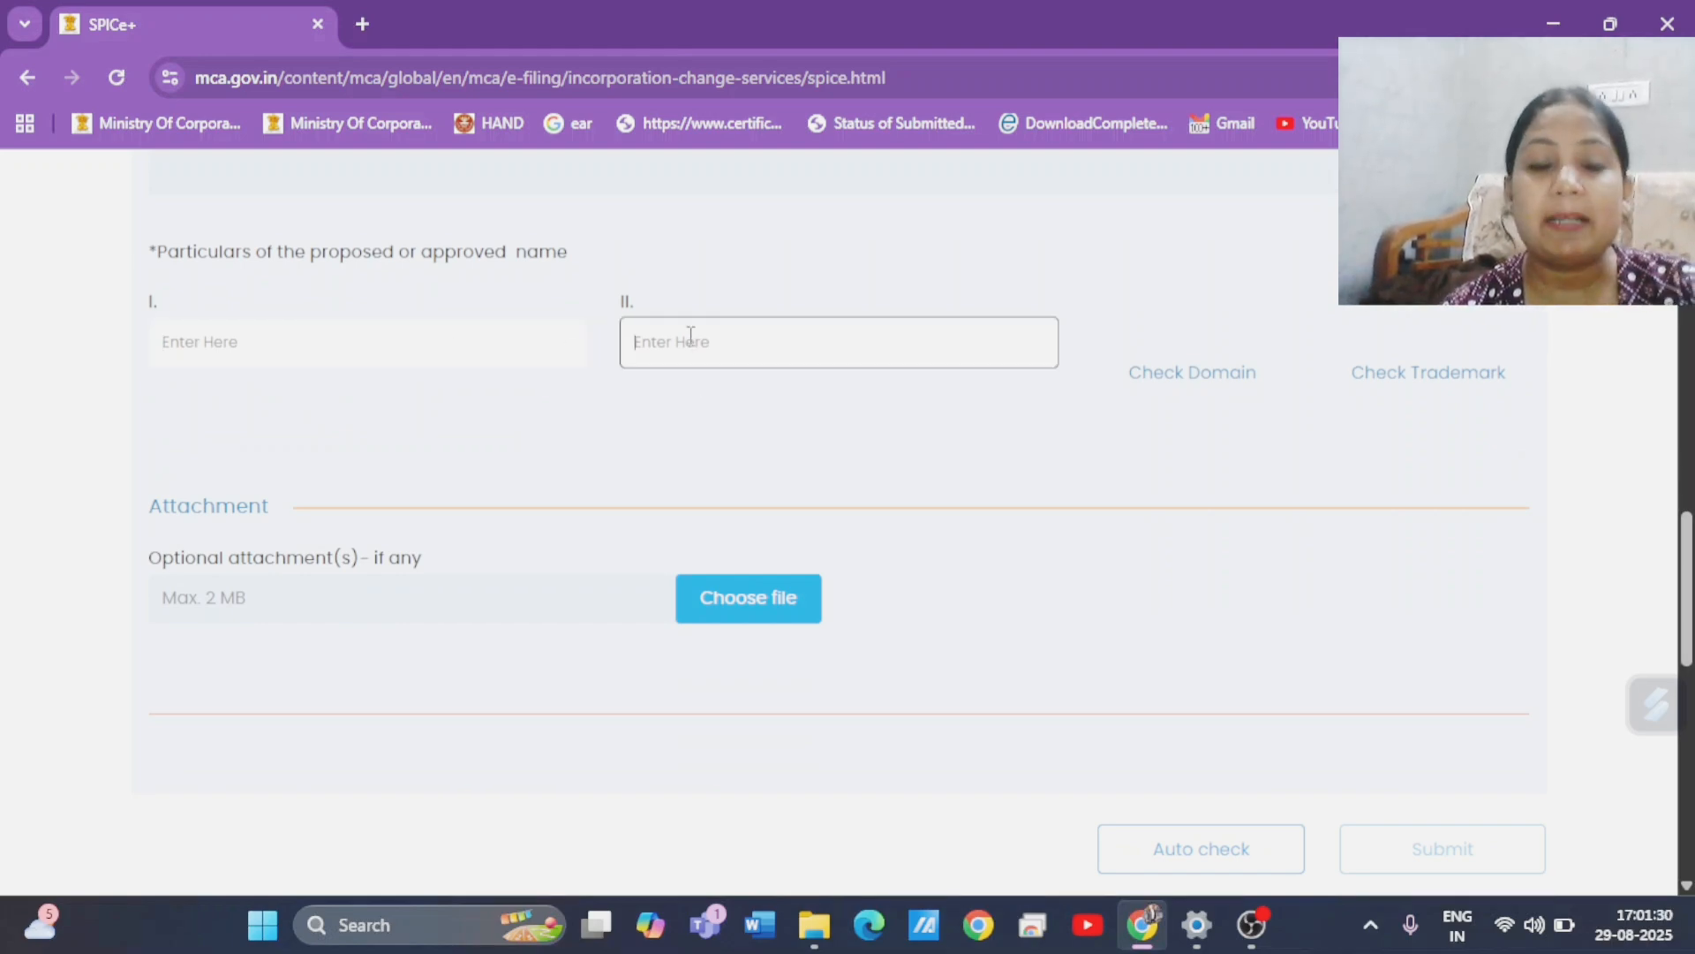
click(511, 327)
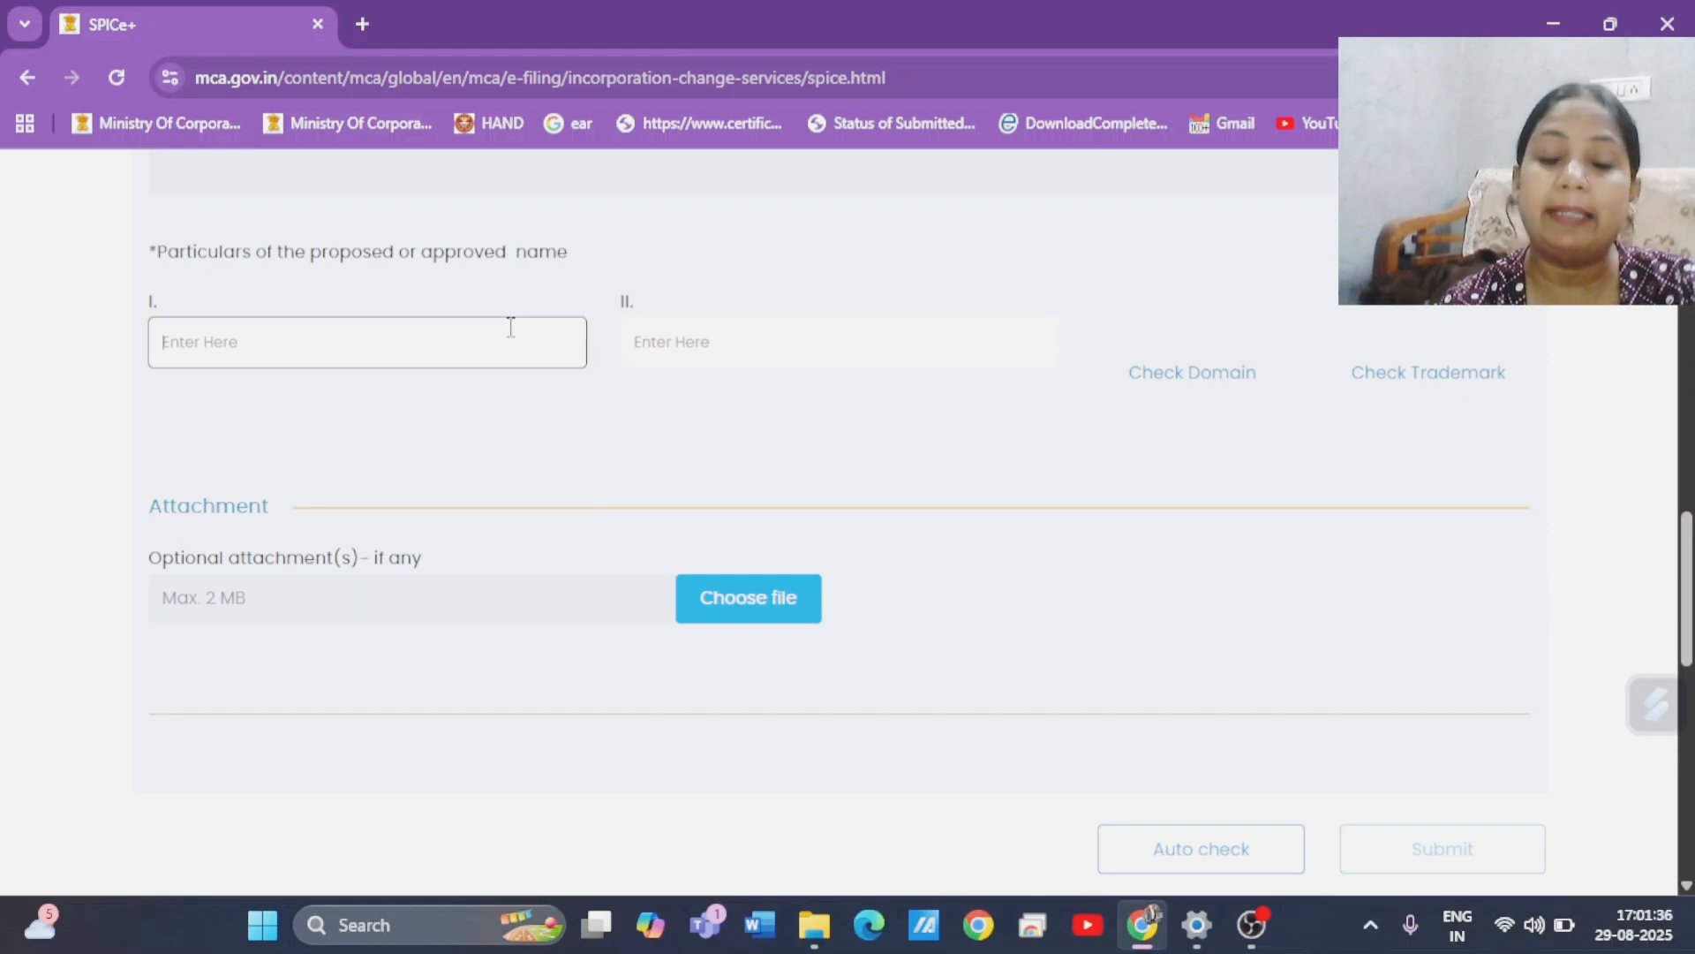
click(675, 351)
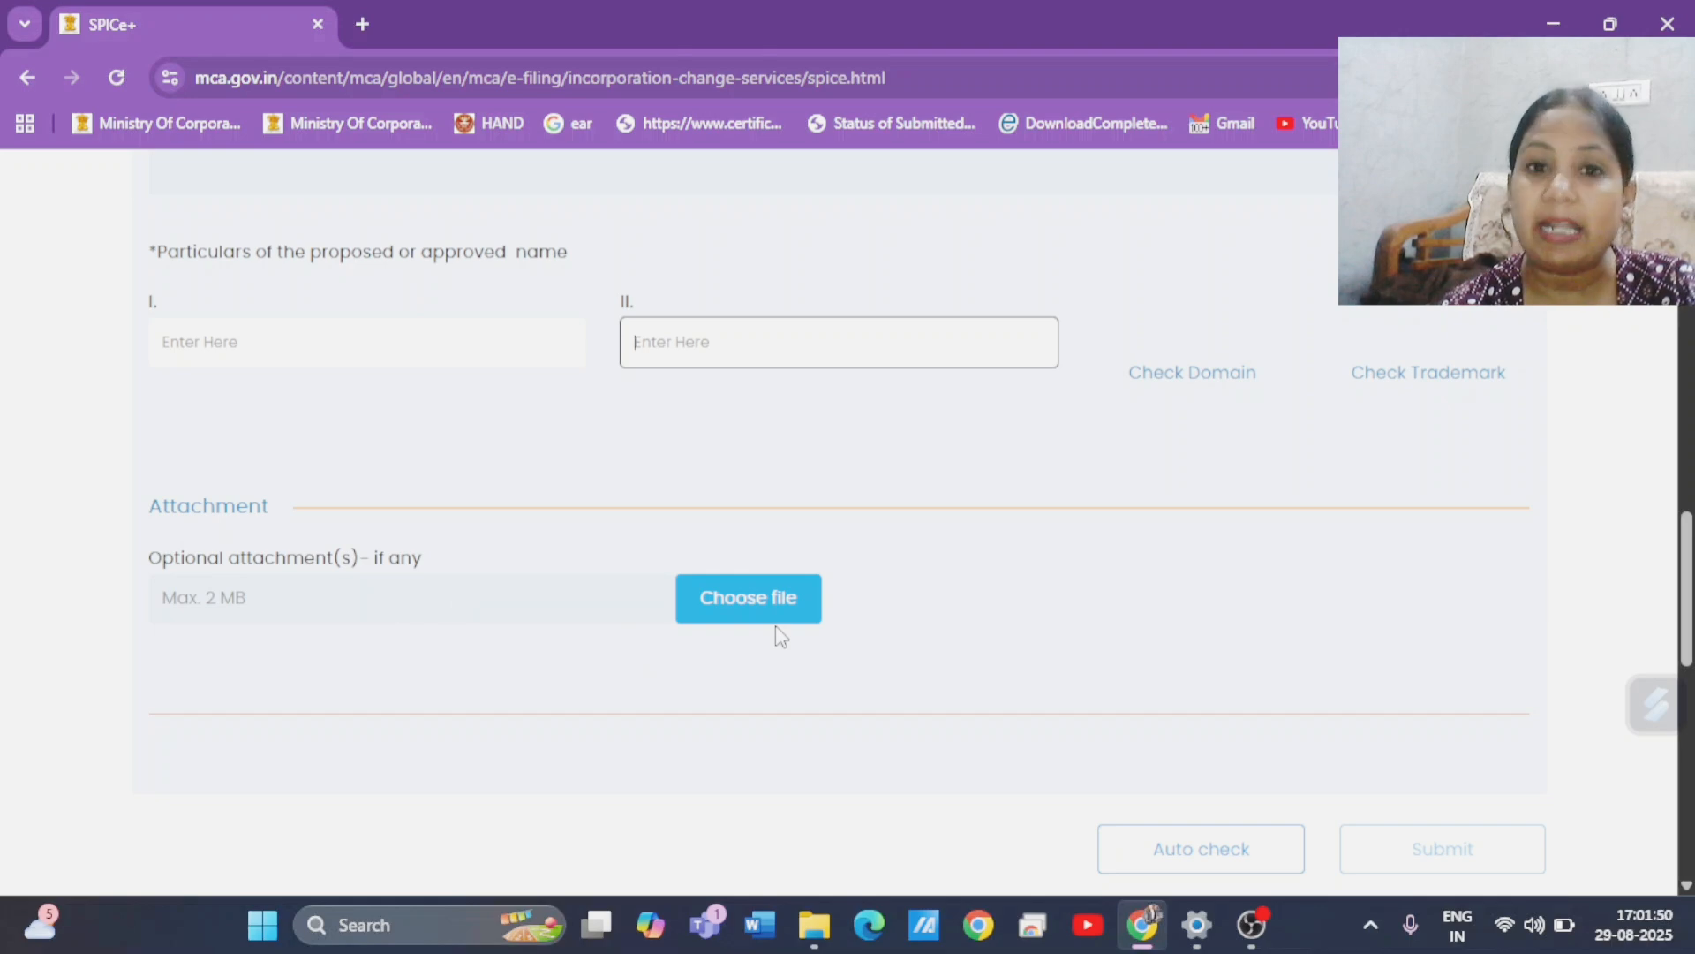
scroll(1688, 647, down, 2)
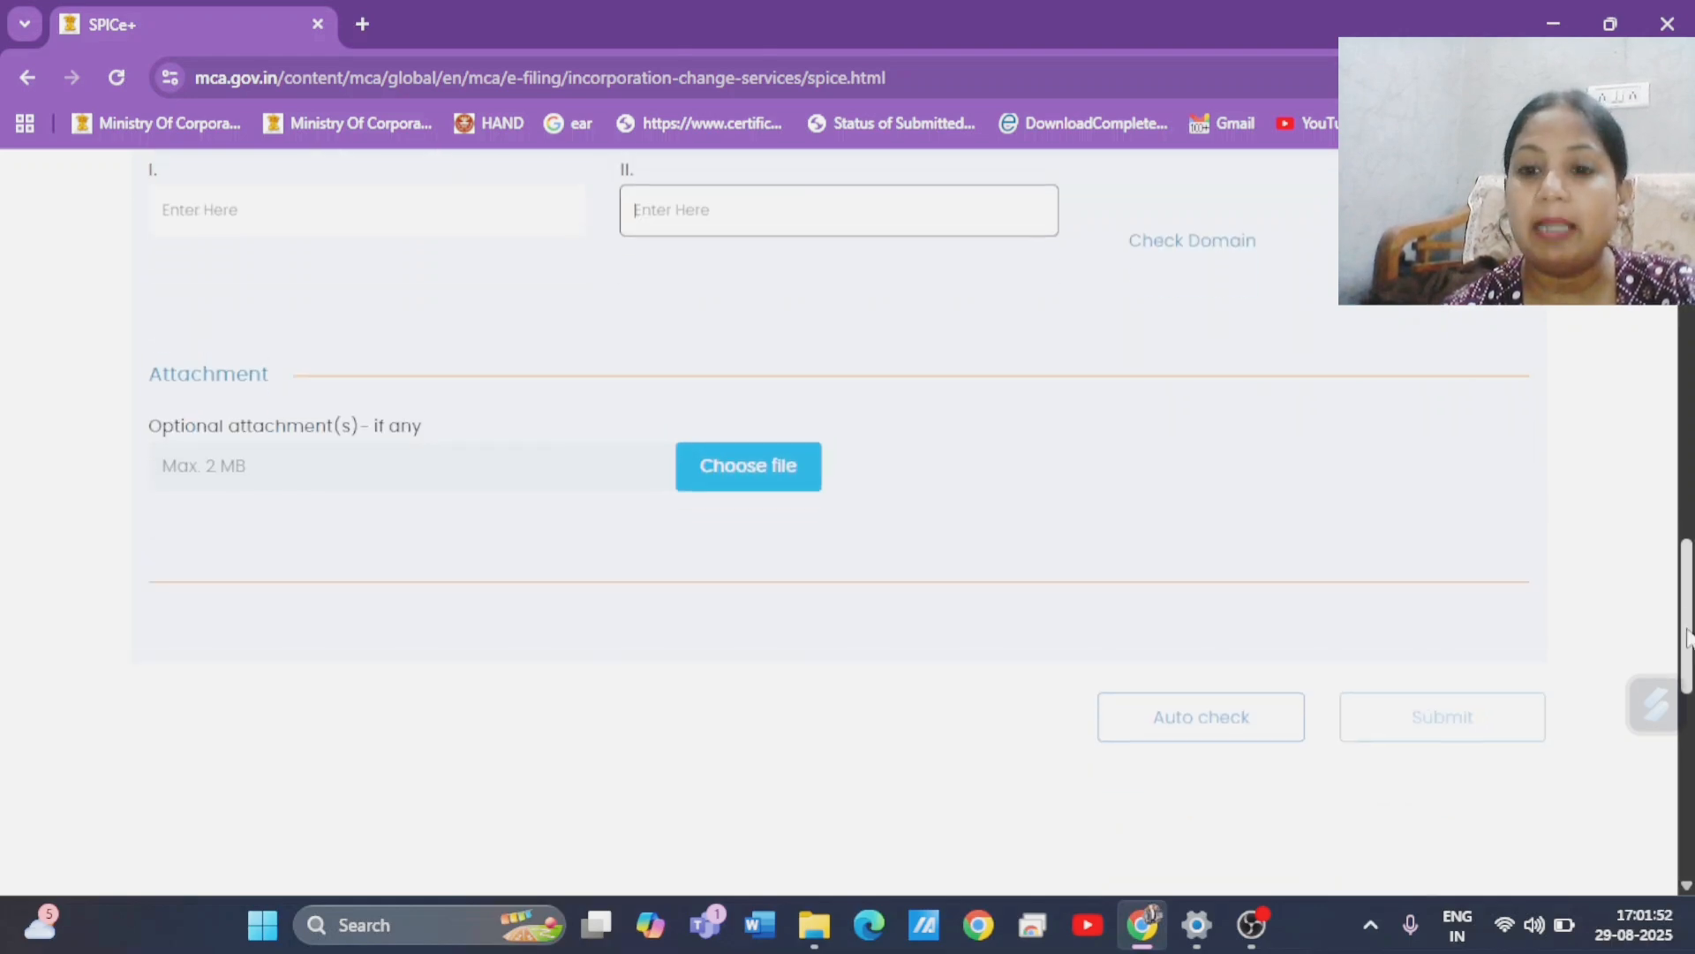
Enter "xyz private limited" as the first proposed company name.
mouse_move(1688, 647)
mouse_down()
mouse_move(1685, 523)
mouse_move(1670, 625)
mouse_up()
click(223, 278)
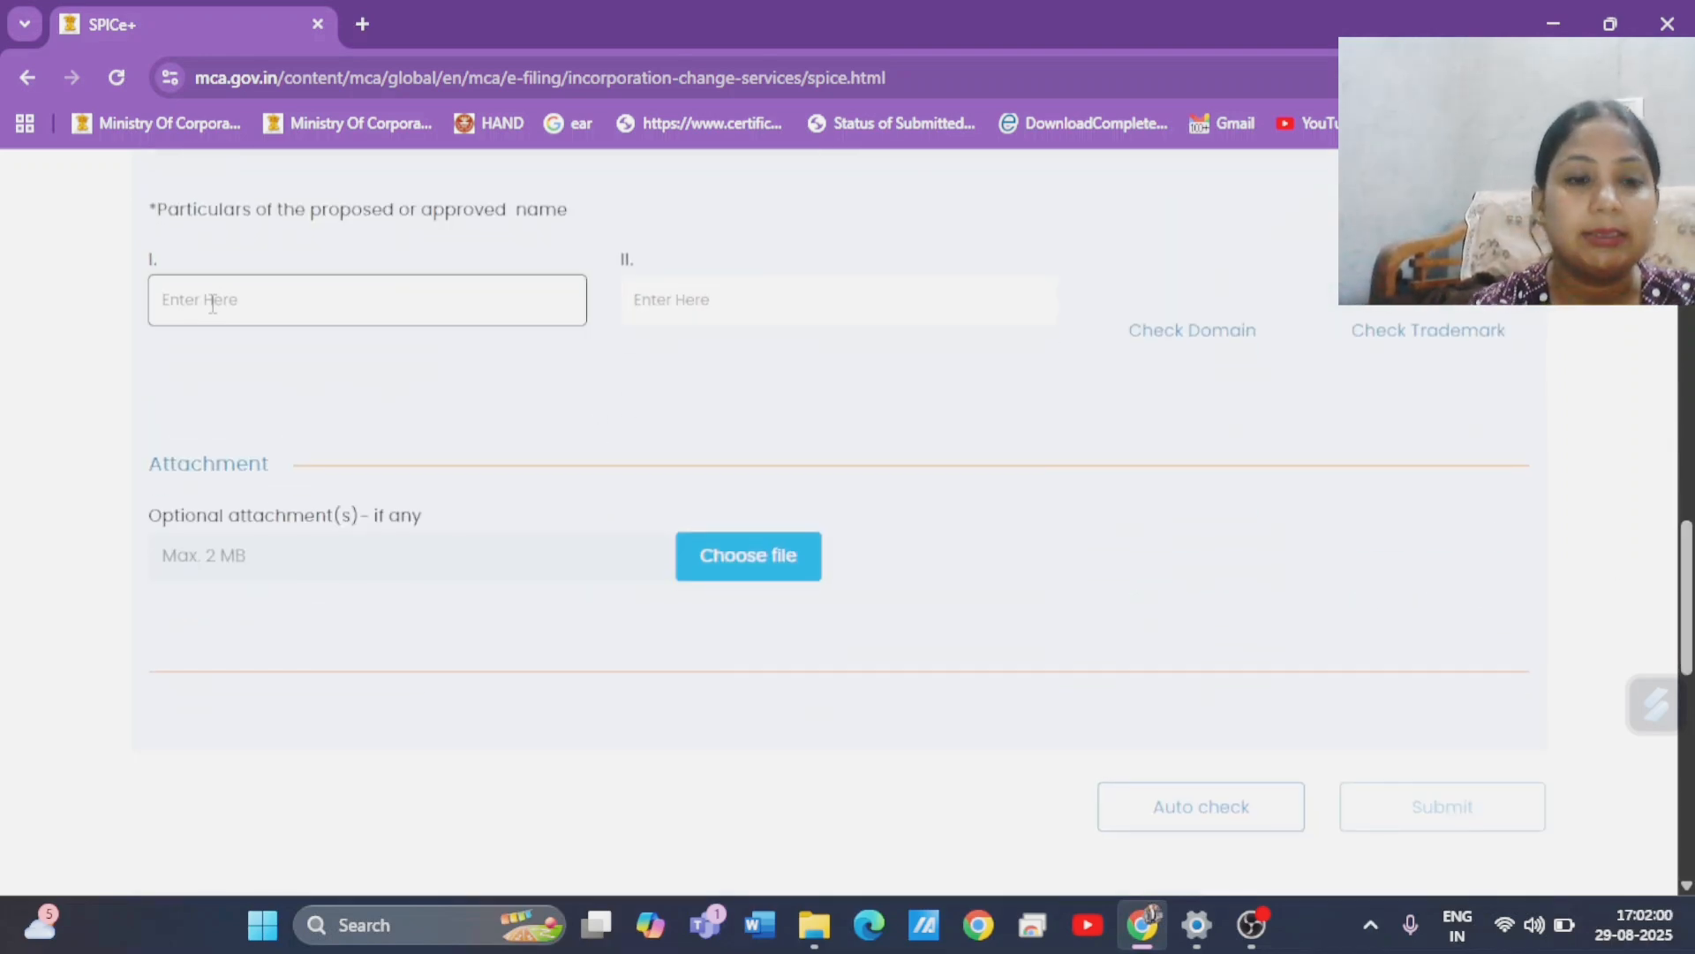
text(xyz)
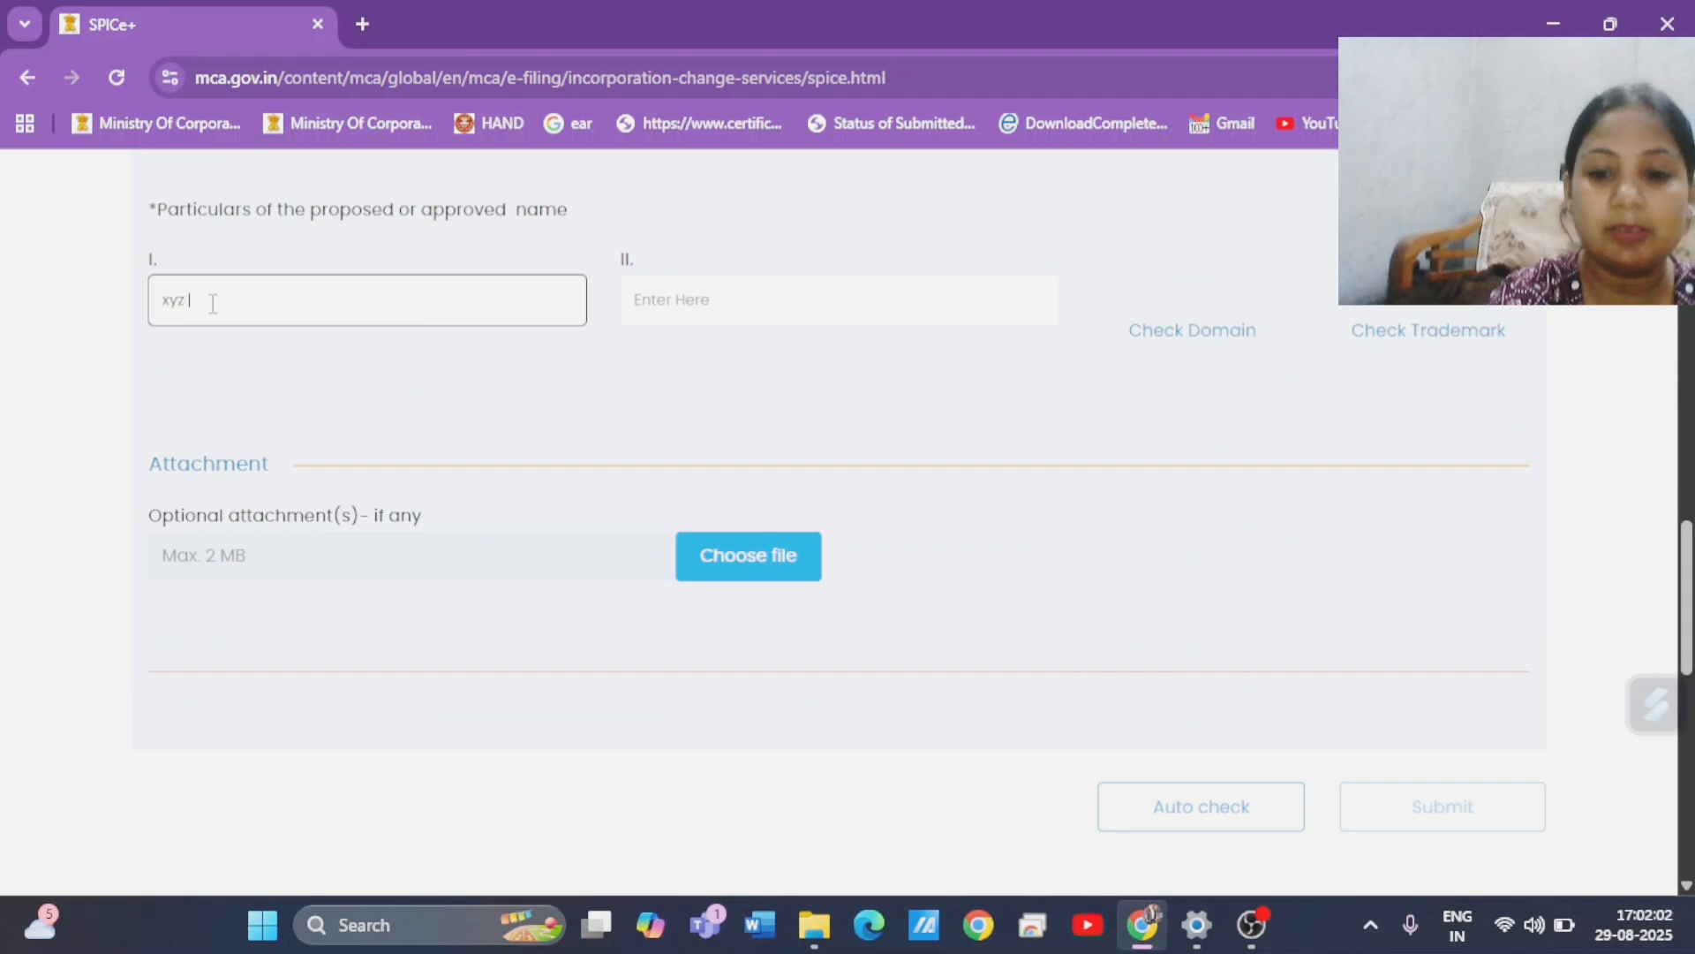
text( privat)
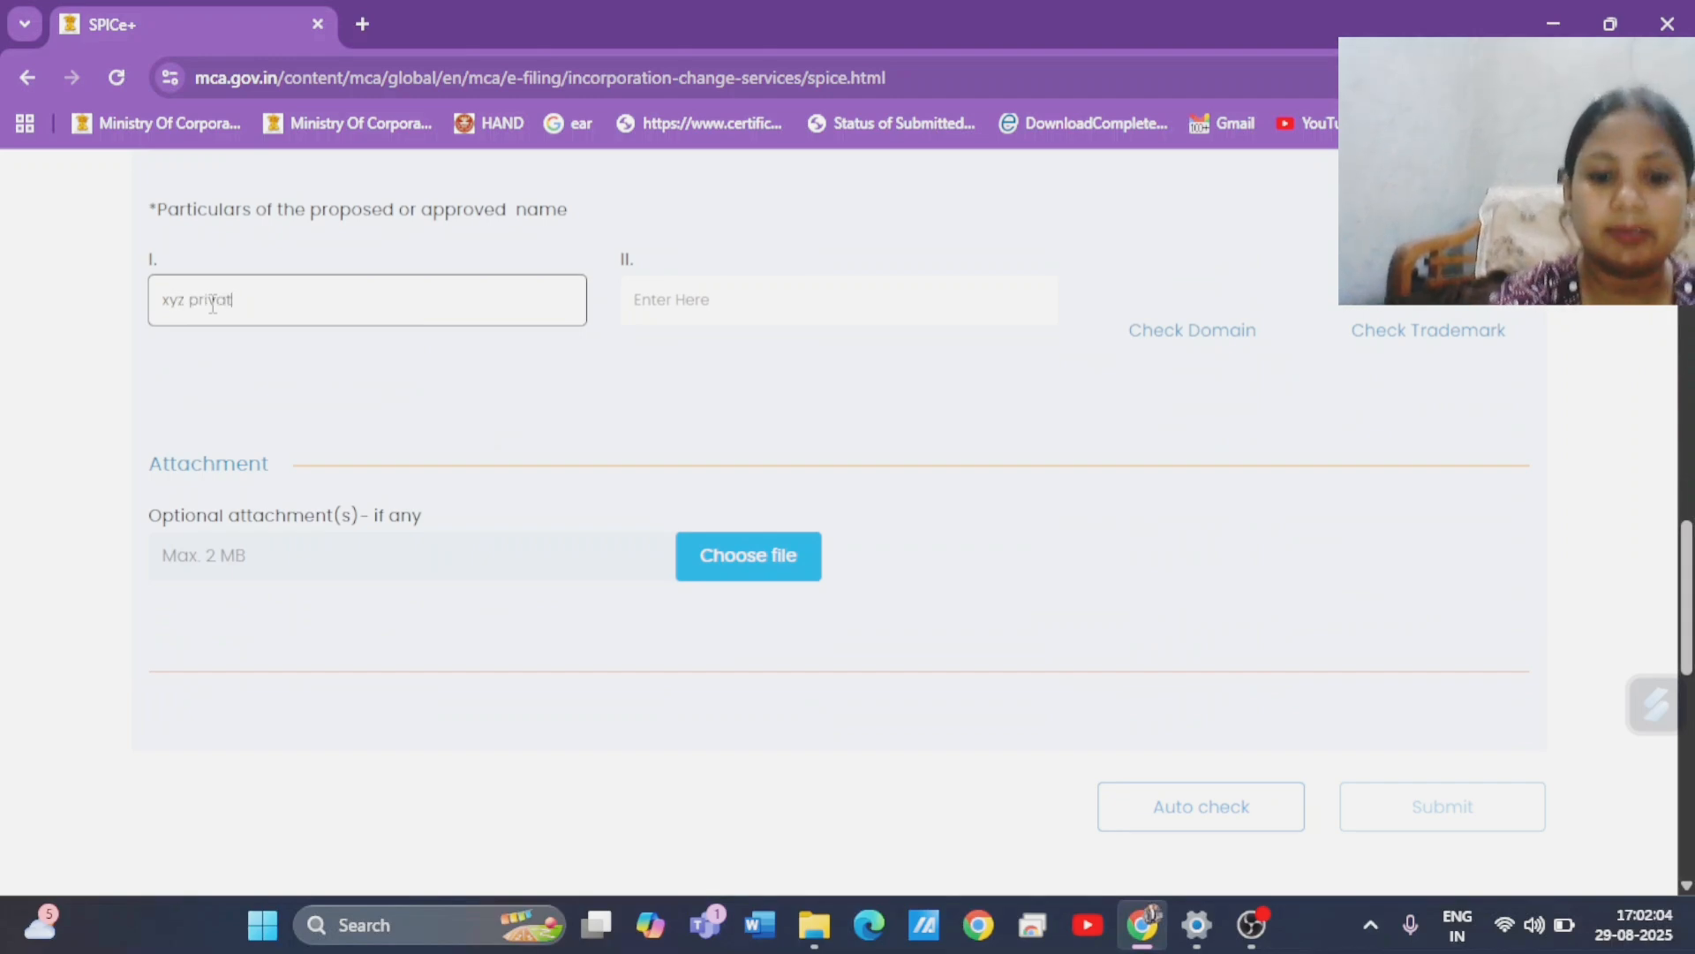
text(e limi)
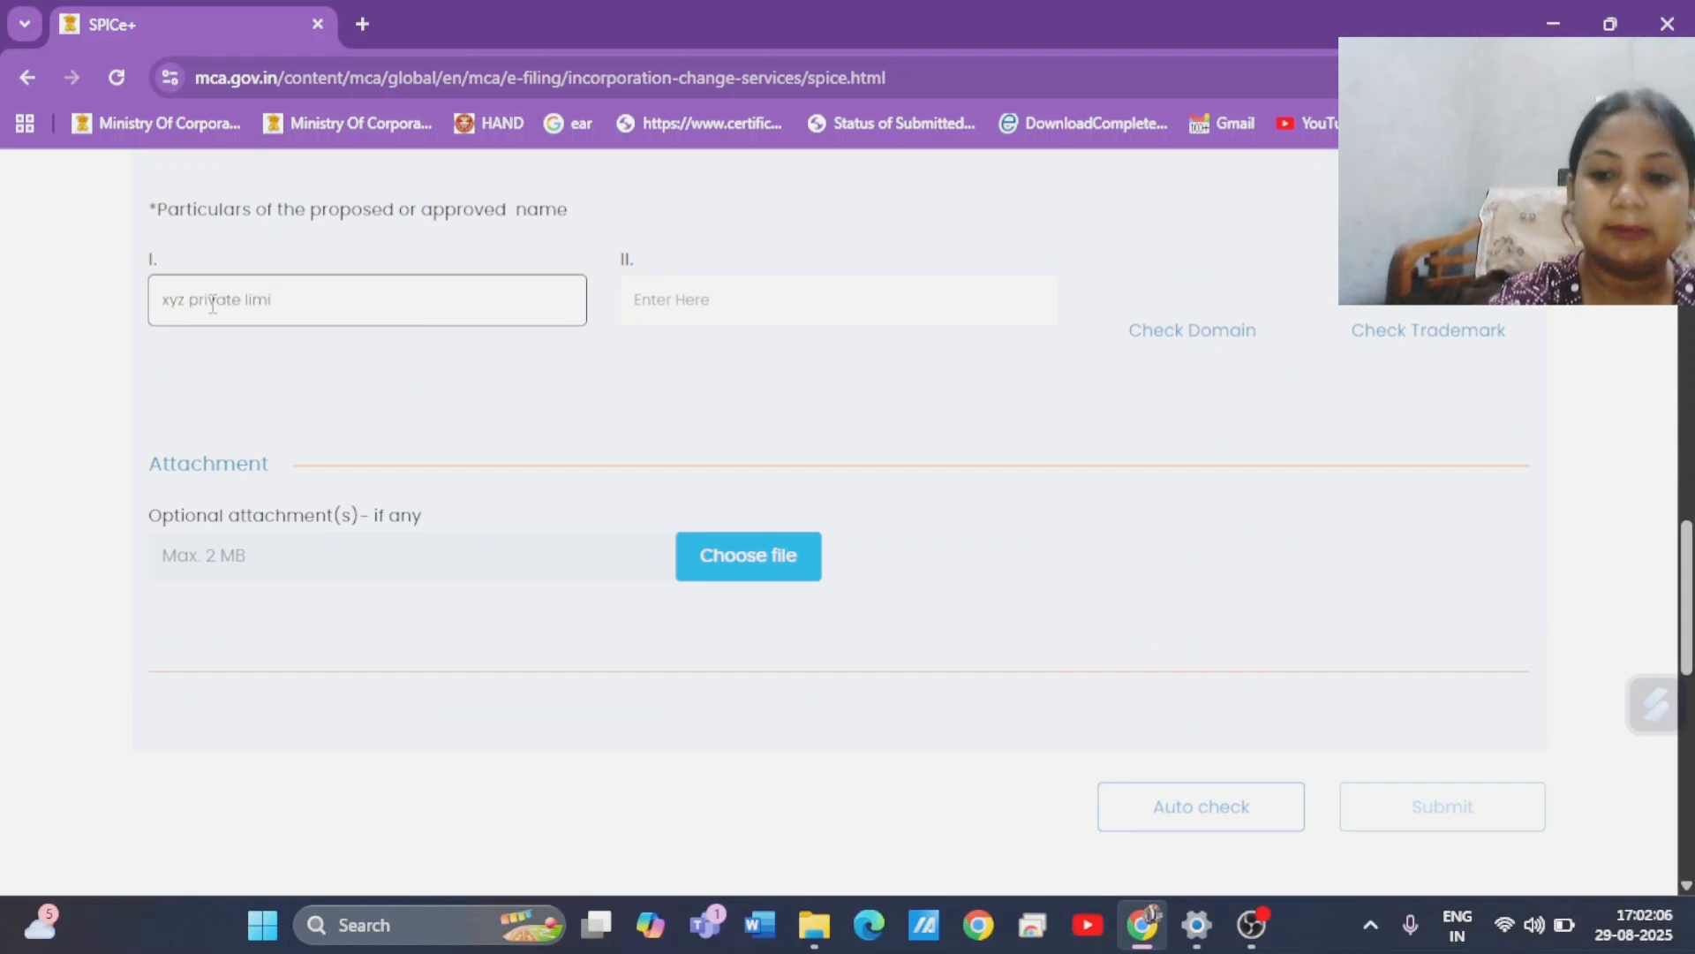
text(ted)
Enter "xyy private limited" as the second proposed company name.
click(709, 326)
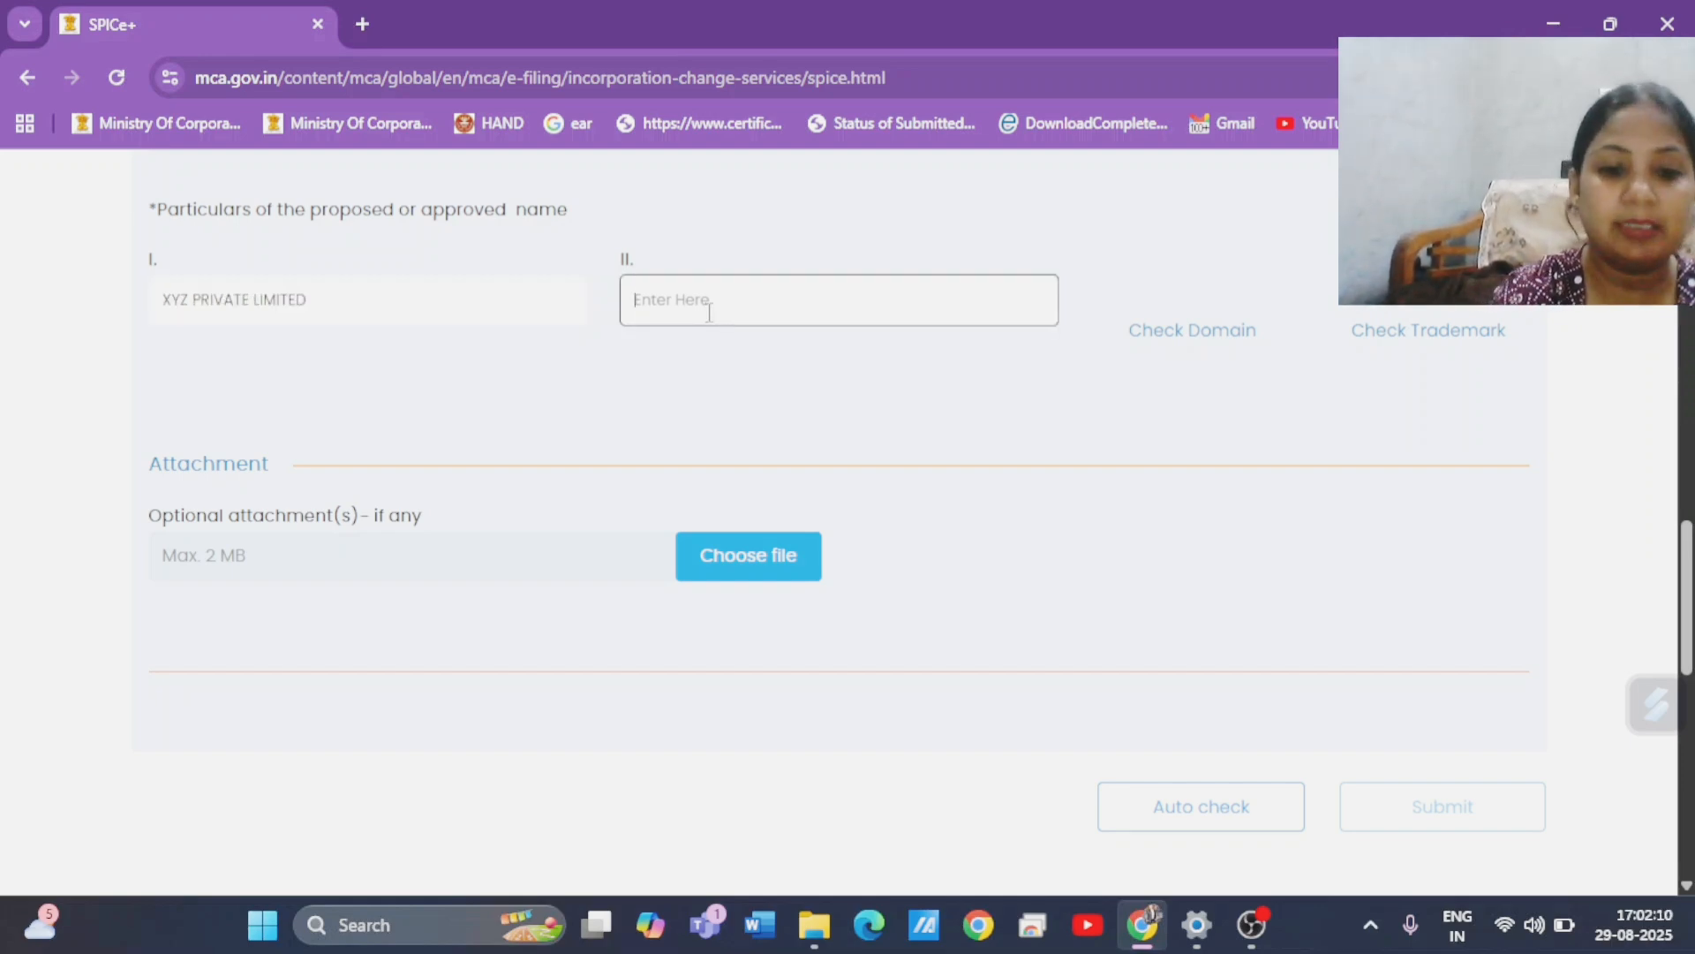
text(xyy pr)
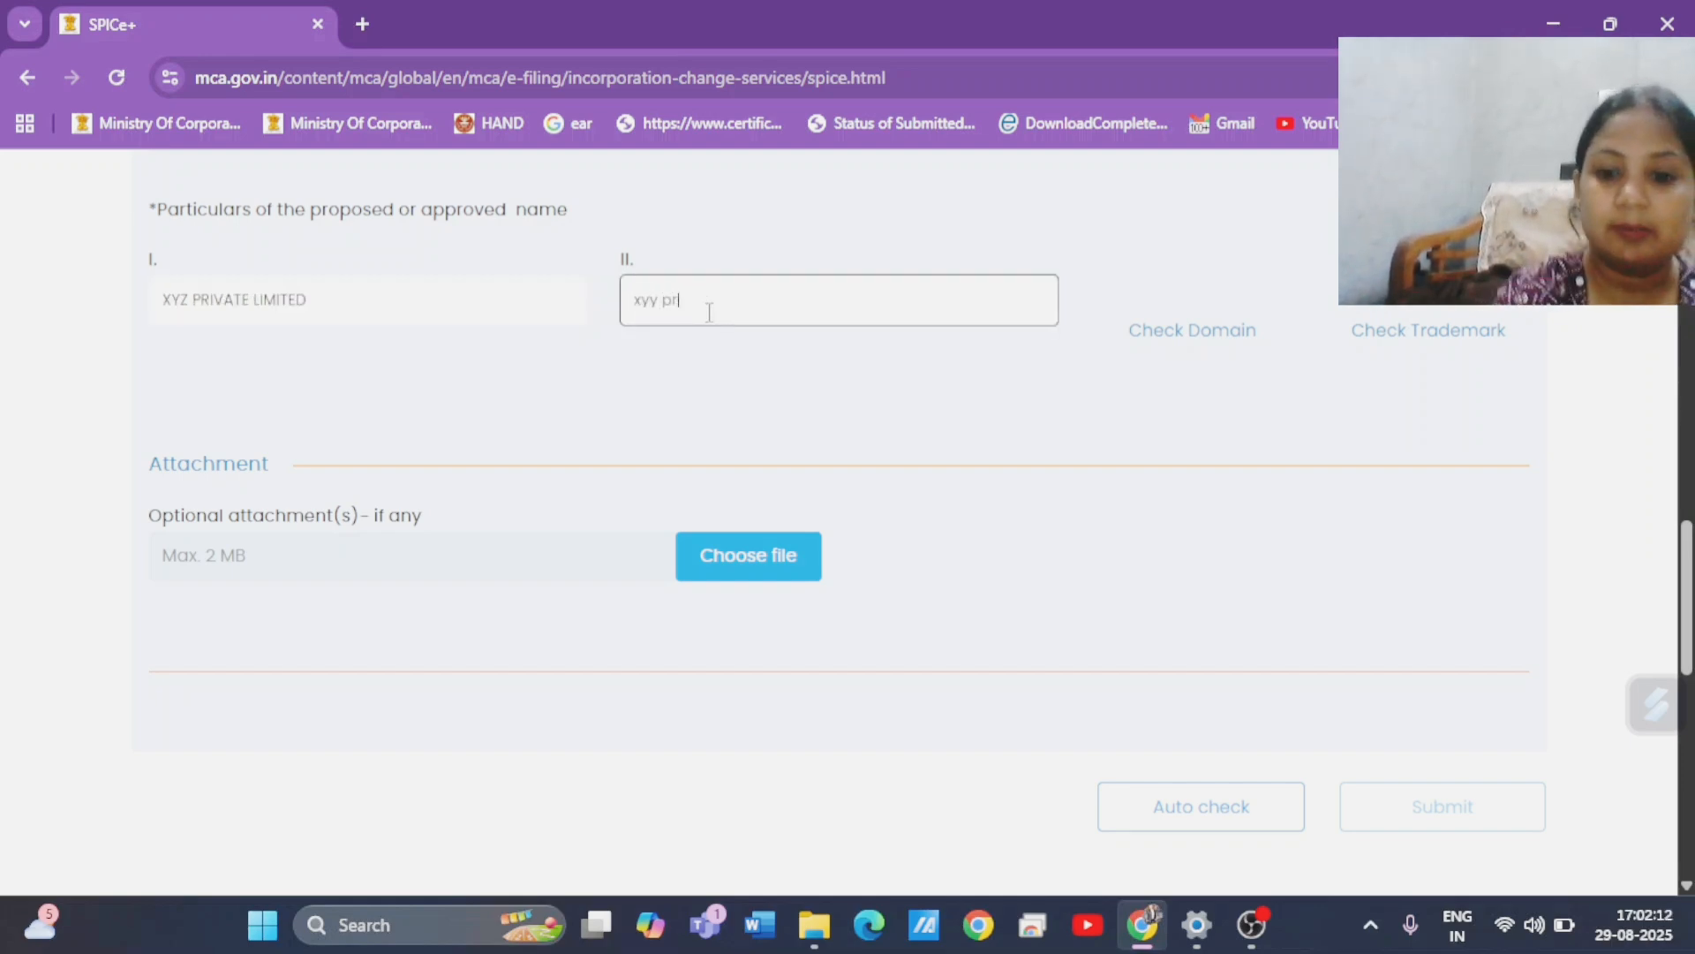
text(ivate lim)
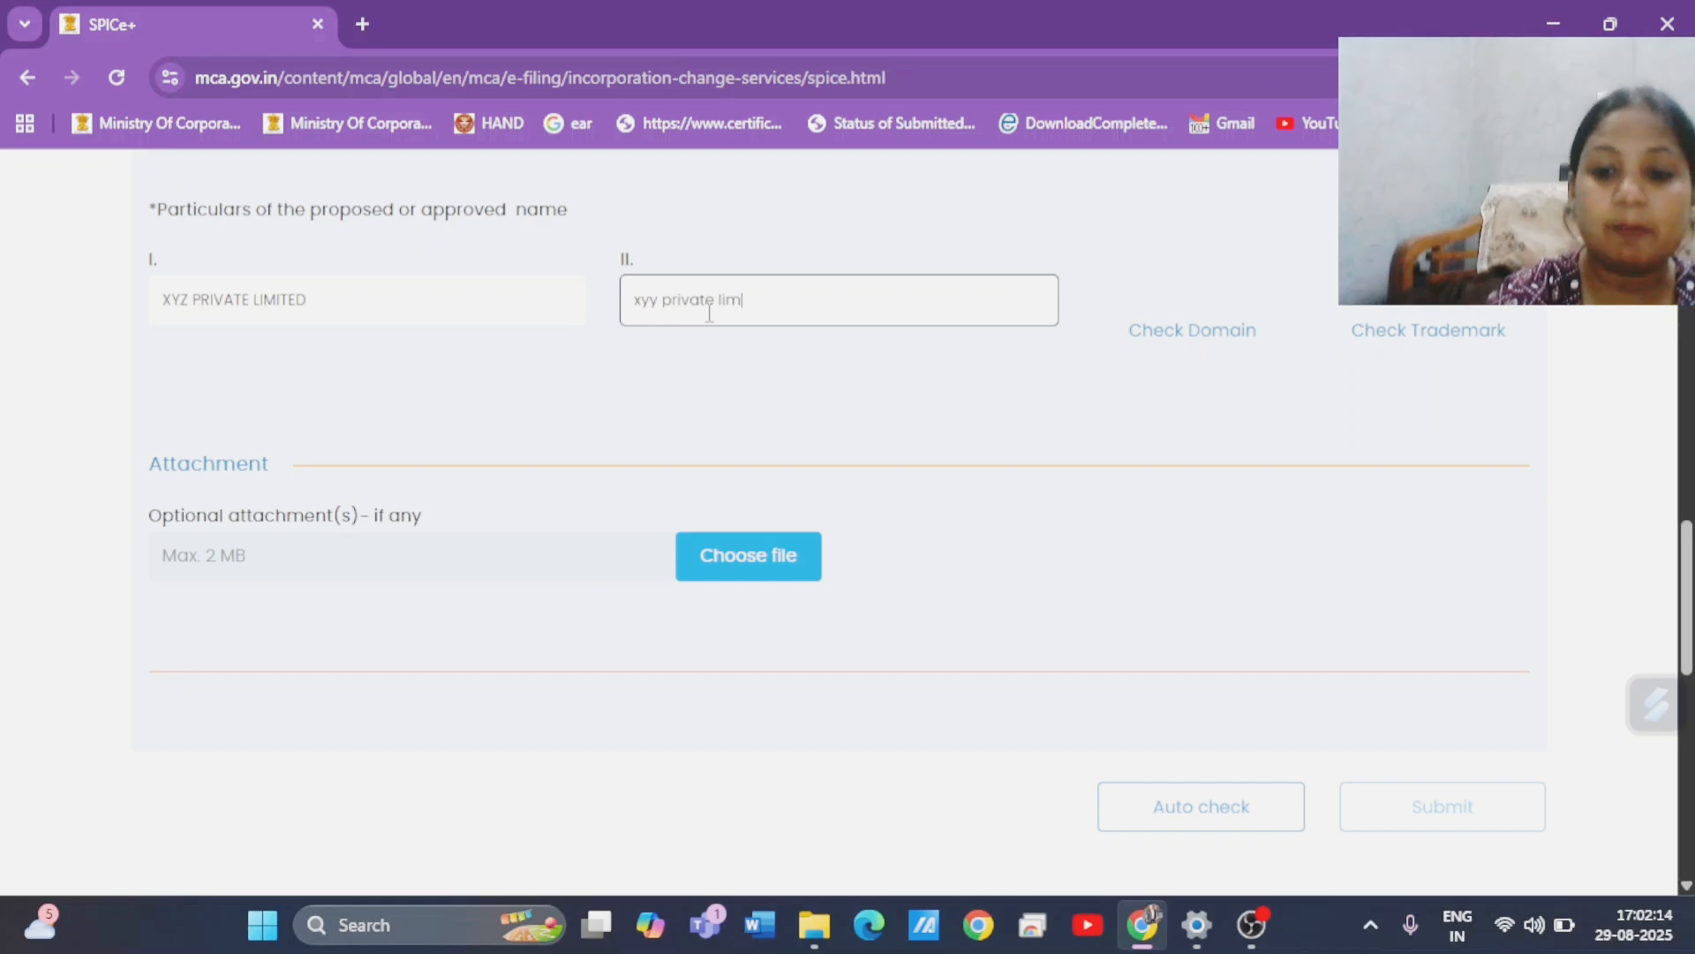
text(ited)
click(604, 441)
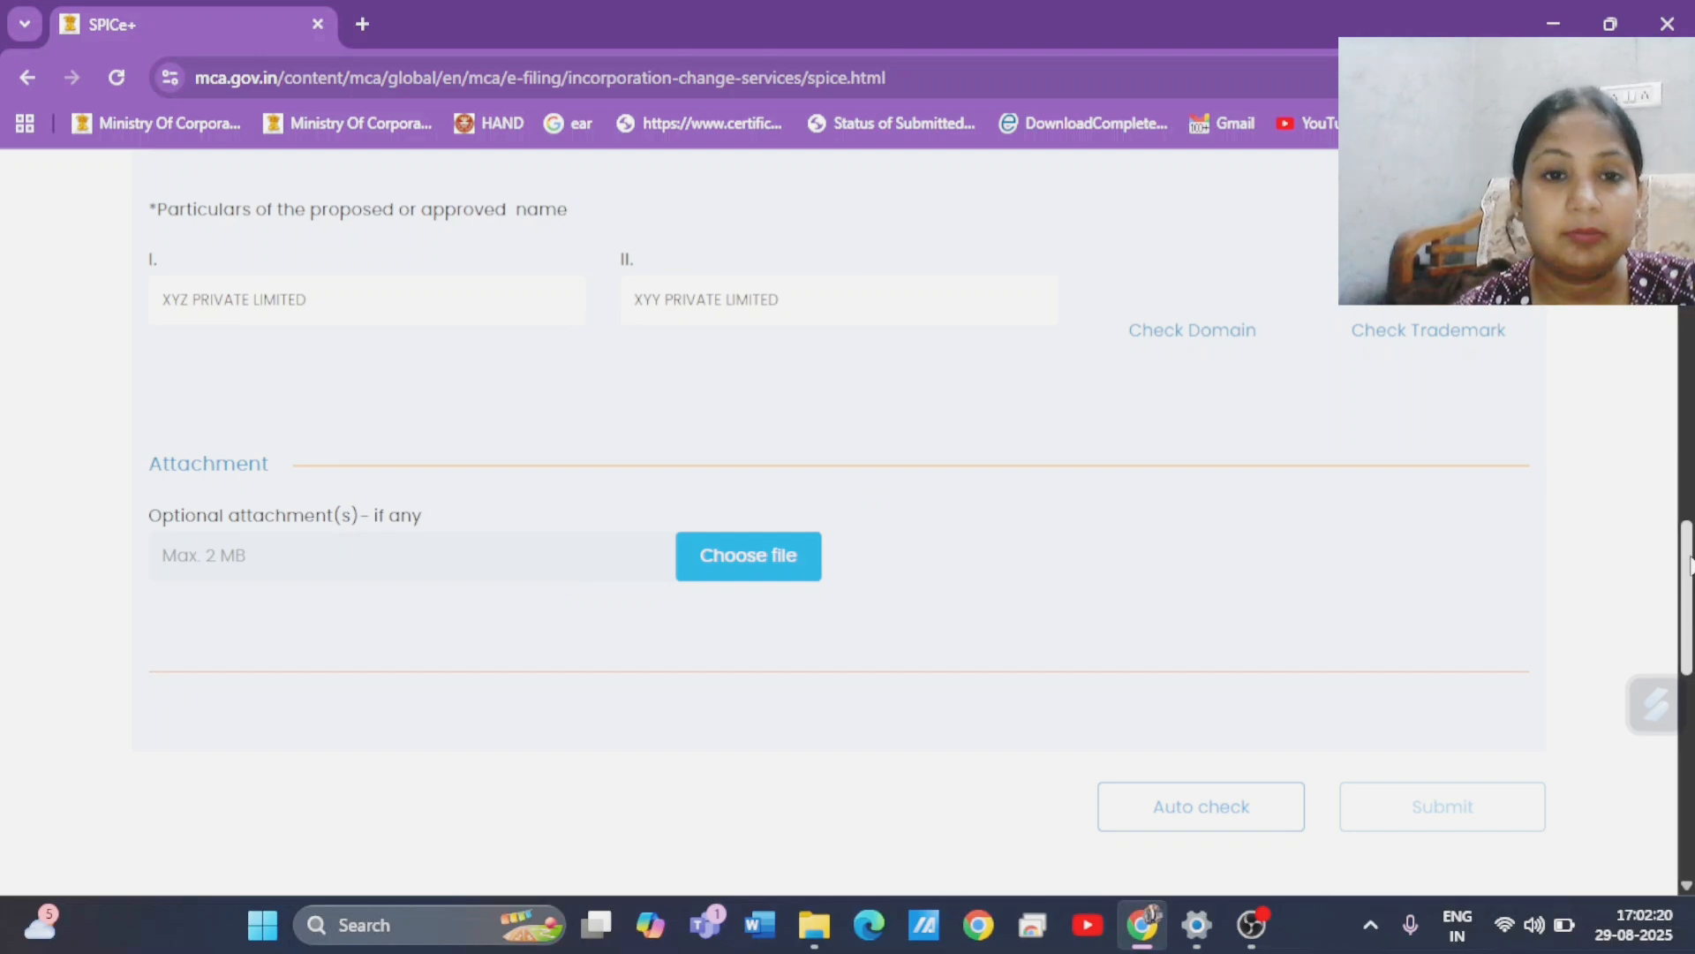
Run the auto check on both proposed names and read through the Errors/Info alerts.
scroll(1688, 565, down, 1)
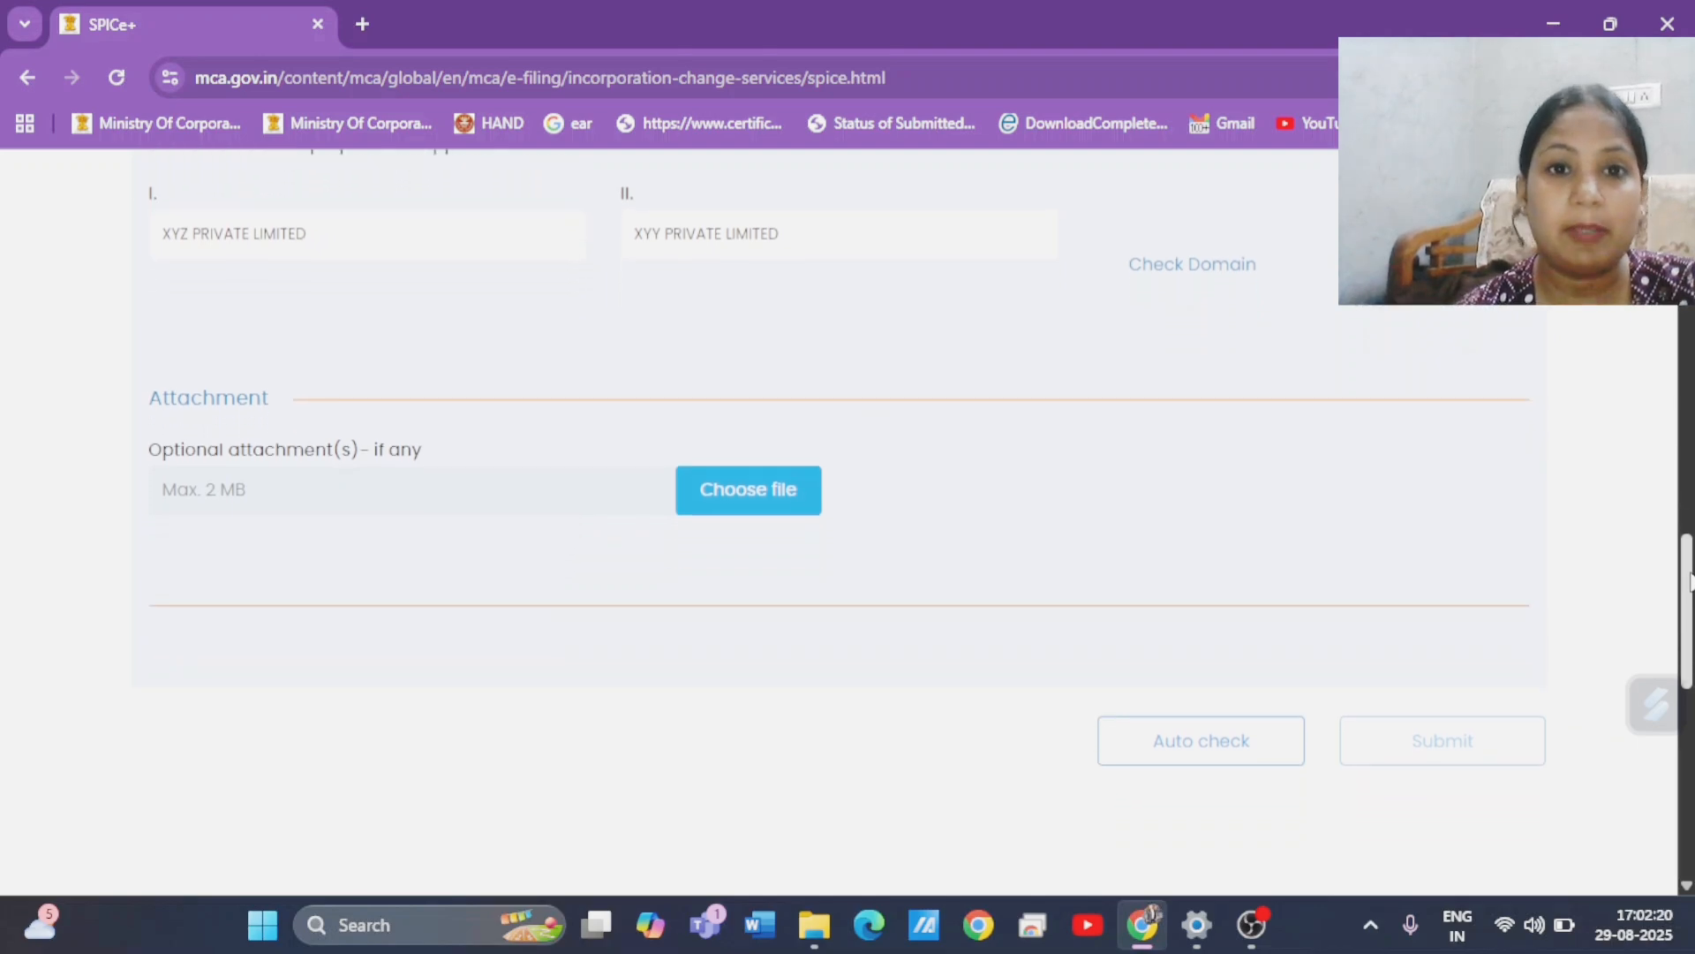
click(1202, 732)
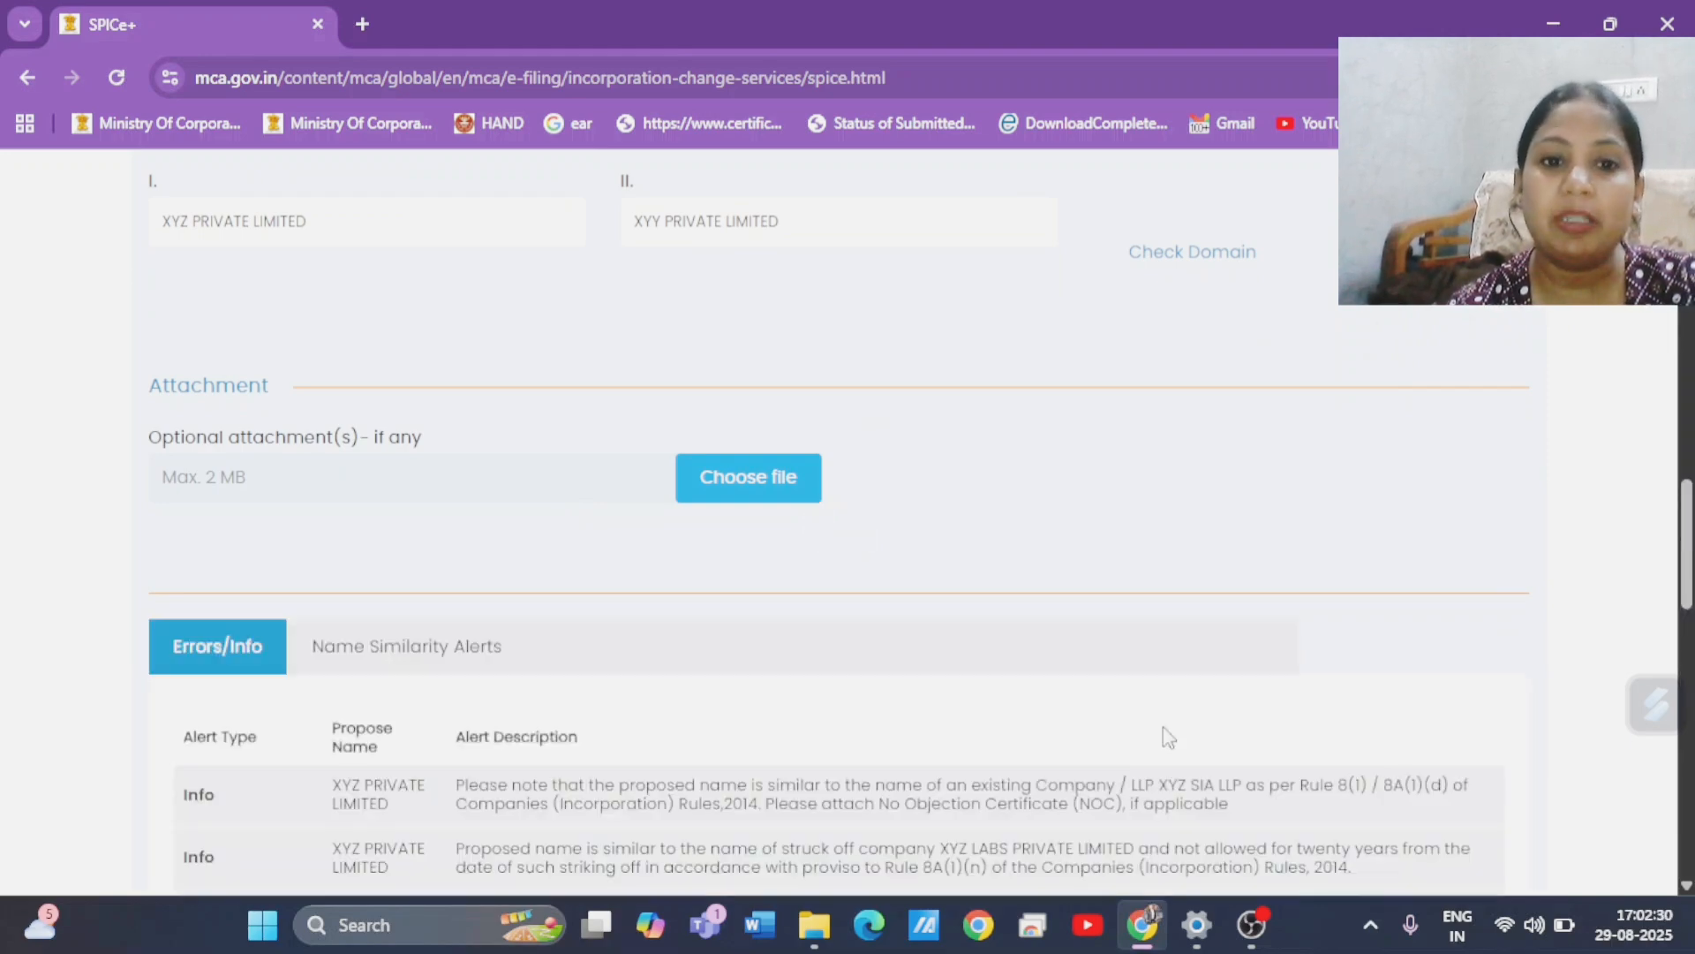
scroll(1688, 547, down, 2)
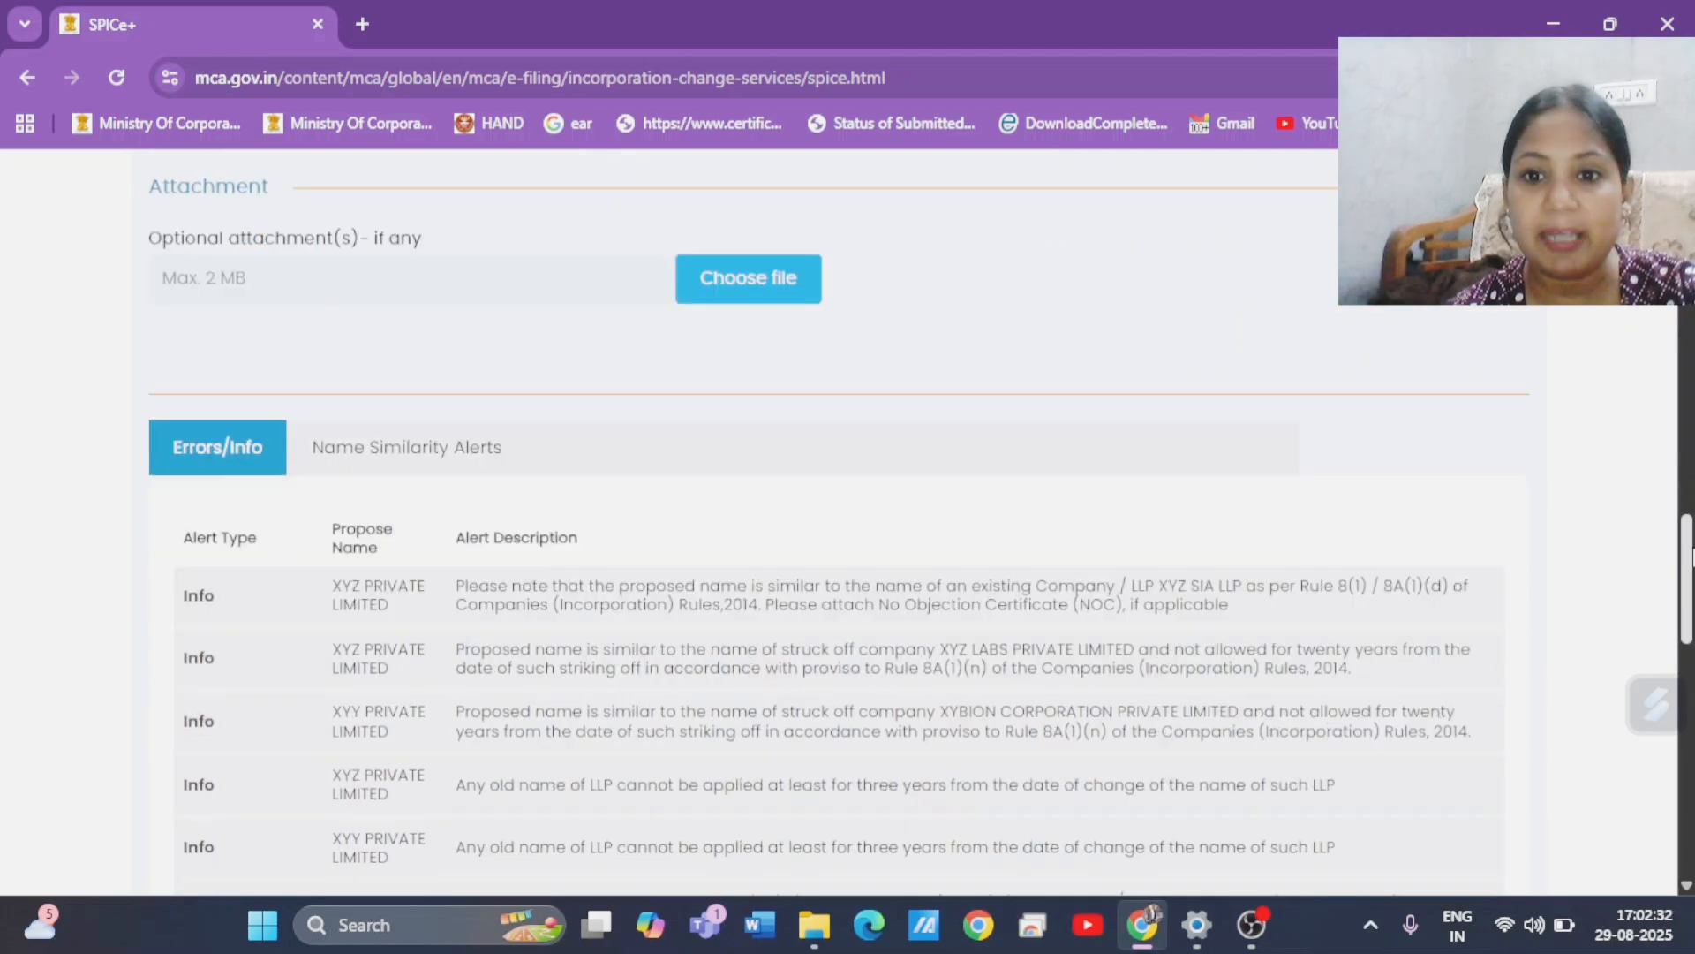
scroll(1688, 556, down, 1)
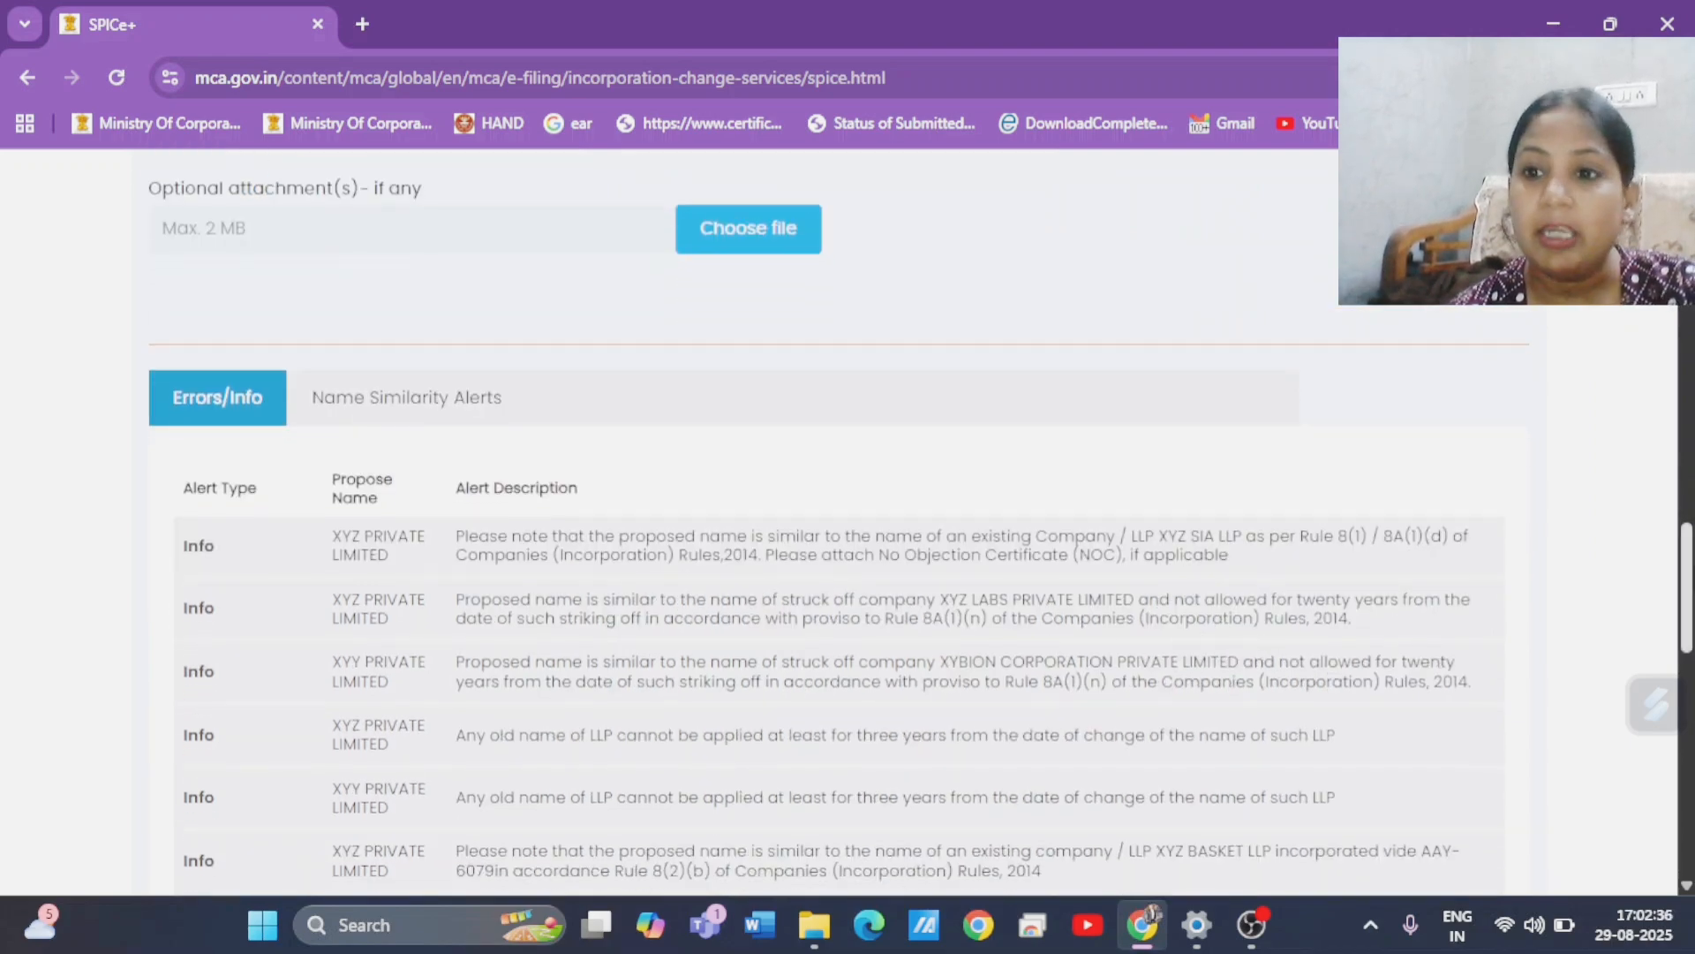
drag(1690, 563, 1690, 642)
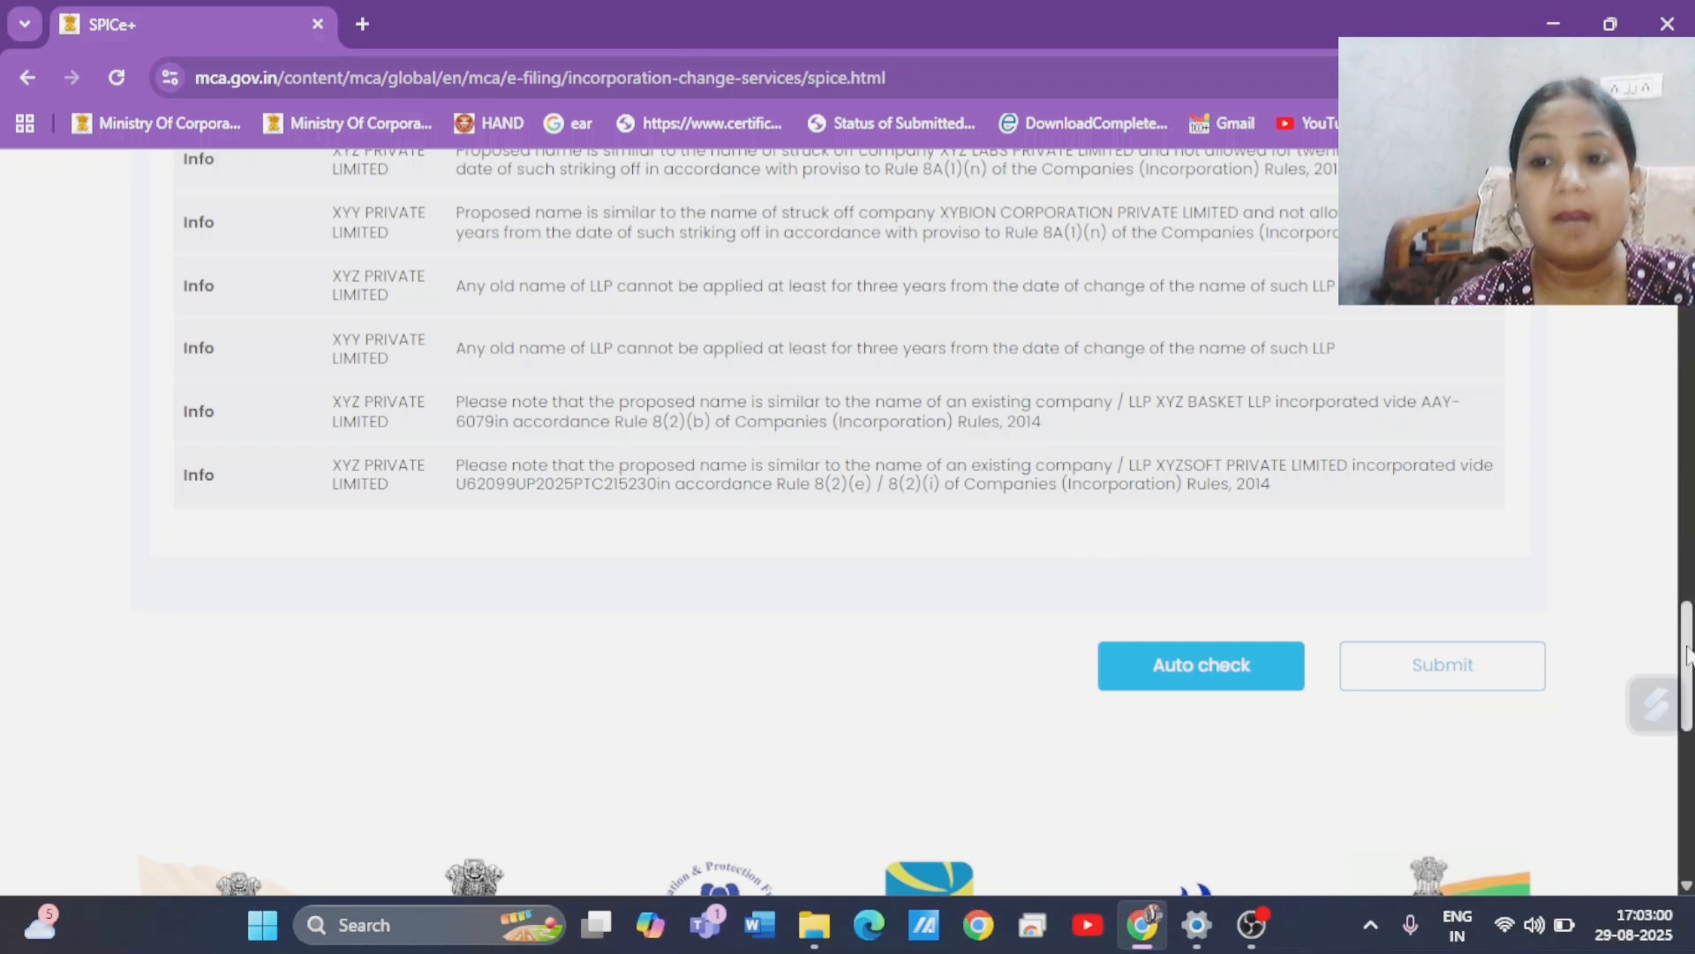
Bring up the submission choices for name reservation or incorporation and cancel without choosing either.
drag(1686, 654, 1624, 646)
scroll(1624, 647, down, 4)
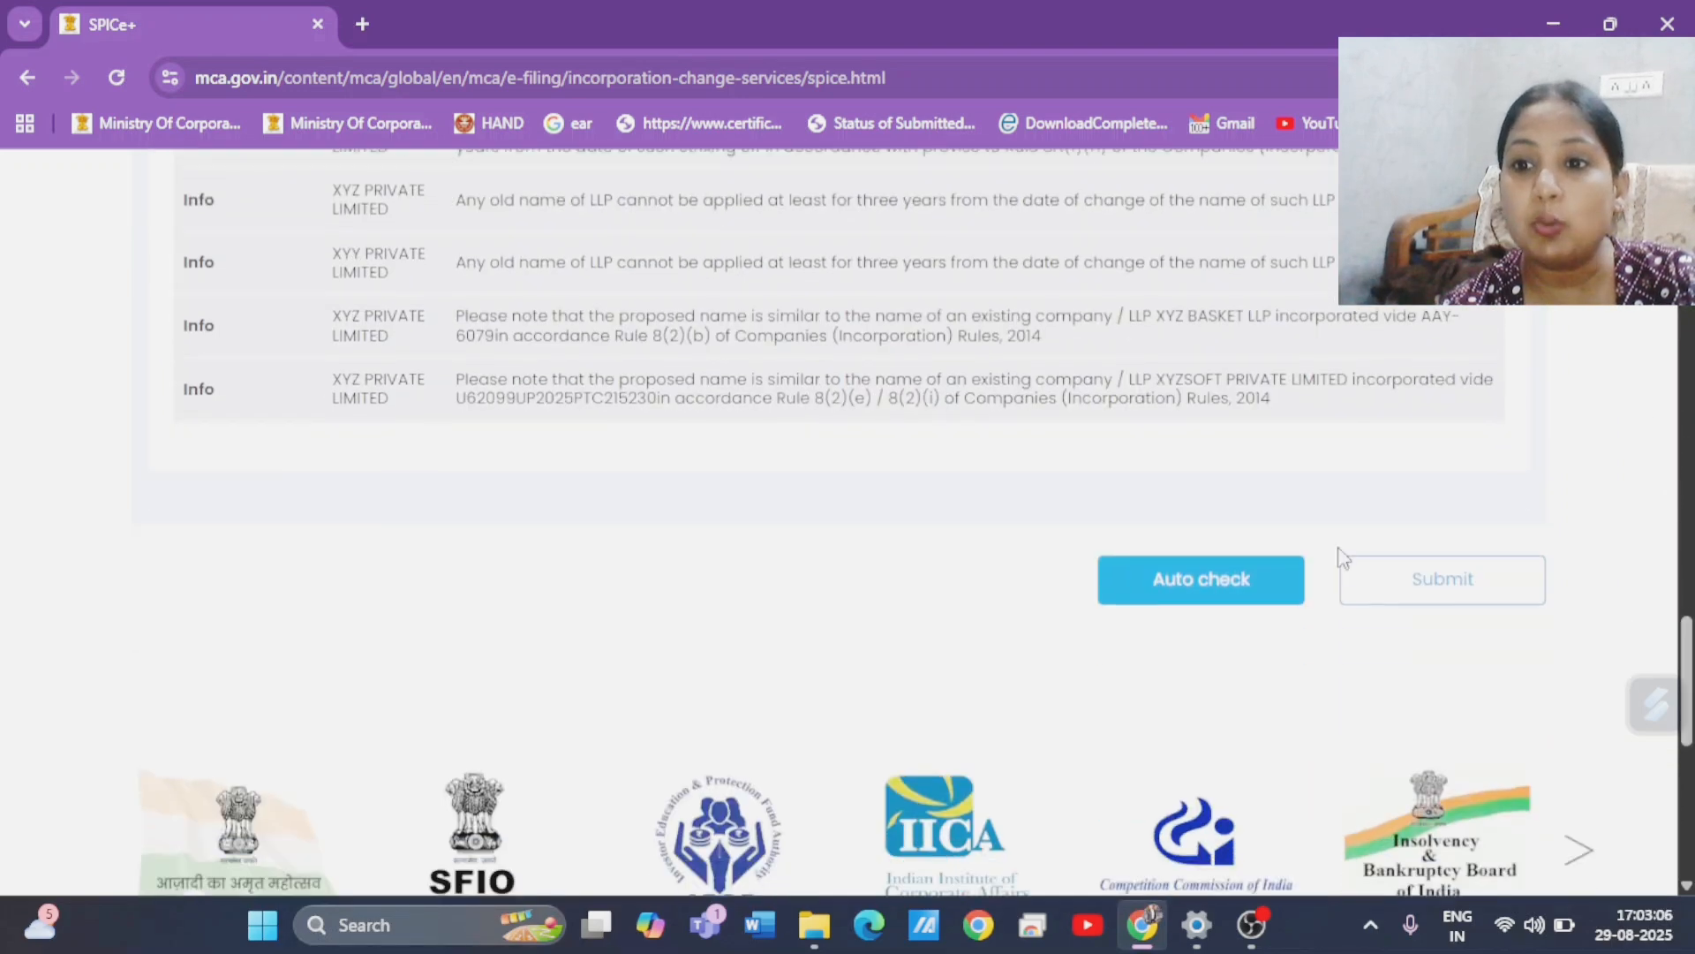
click(1393, 578)
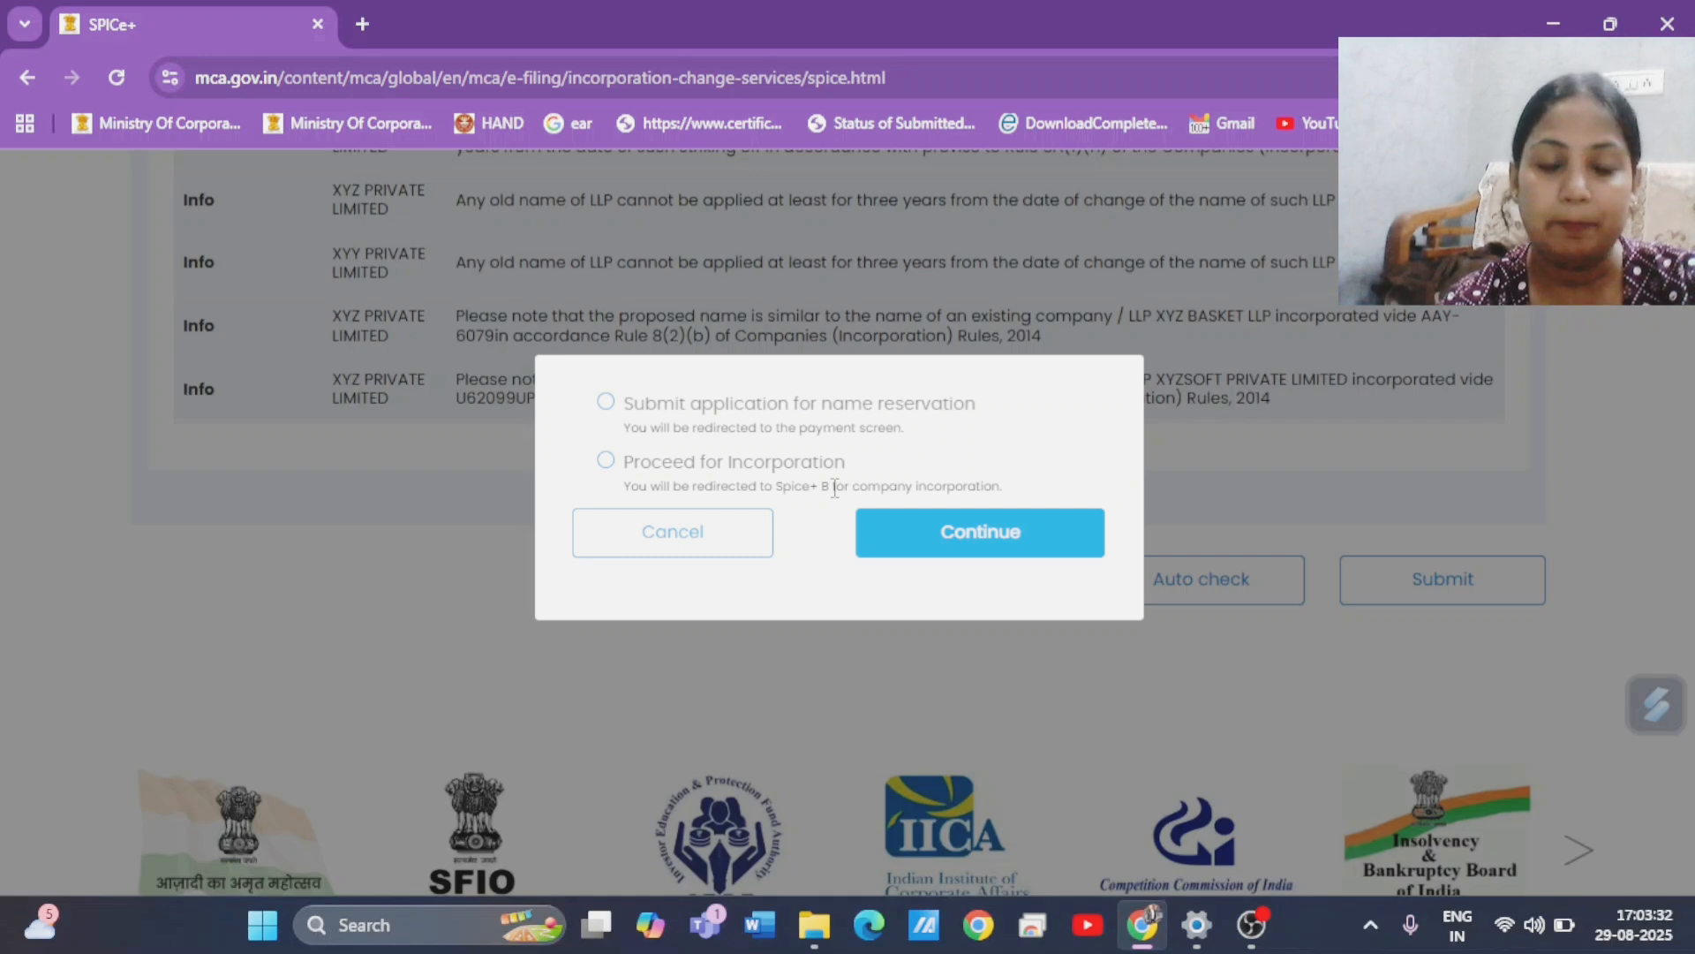
click(691, 533)
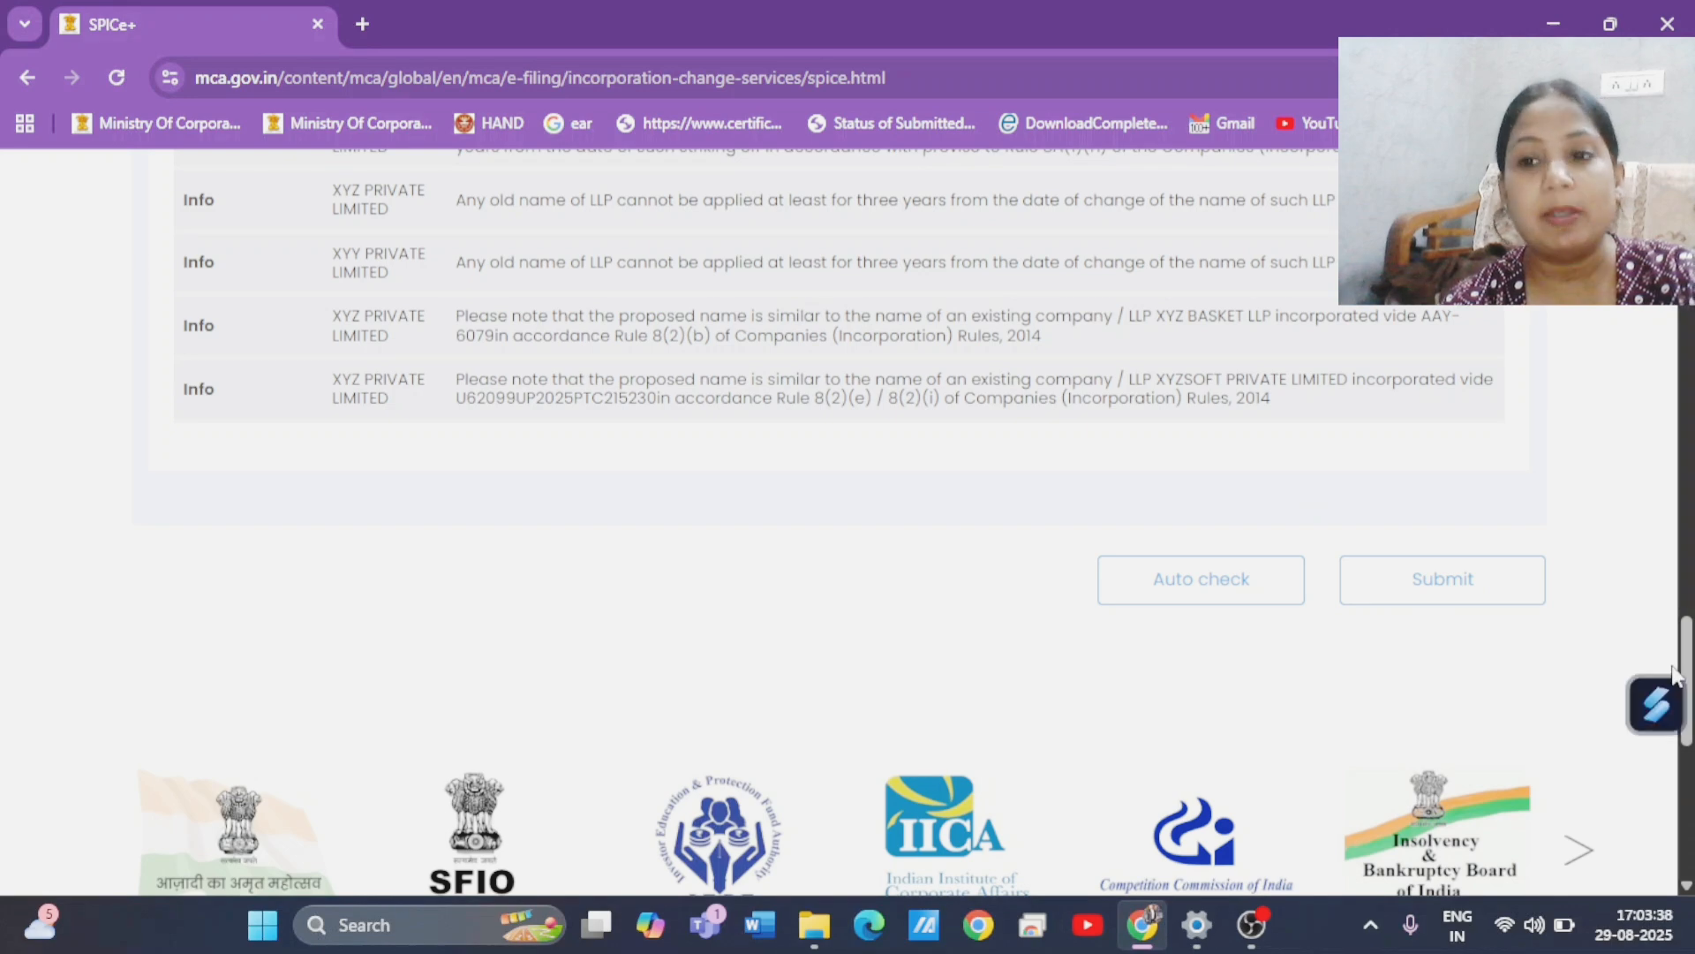
Open the Application History of the MCA account and list the approved applications.
drag(1675, 673, 1632, 342)
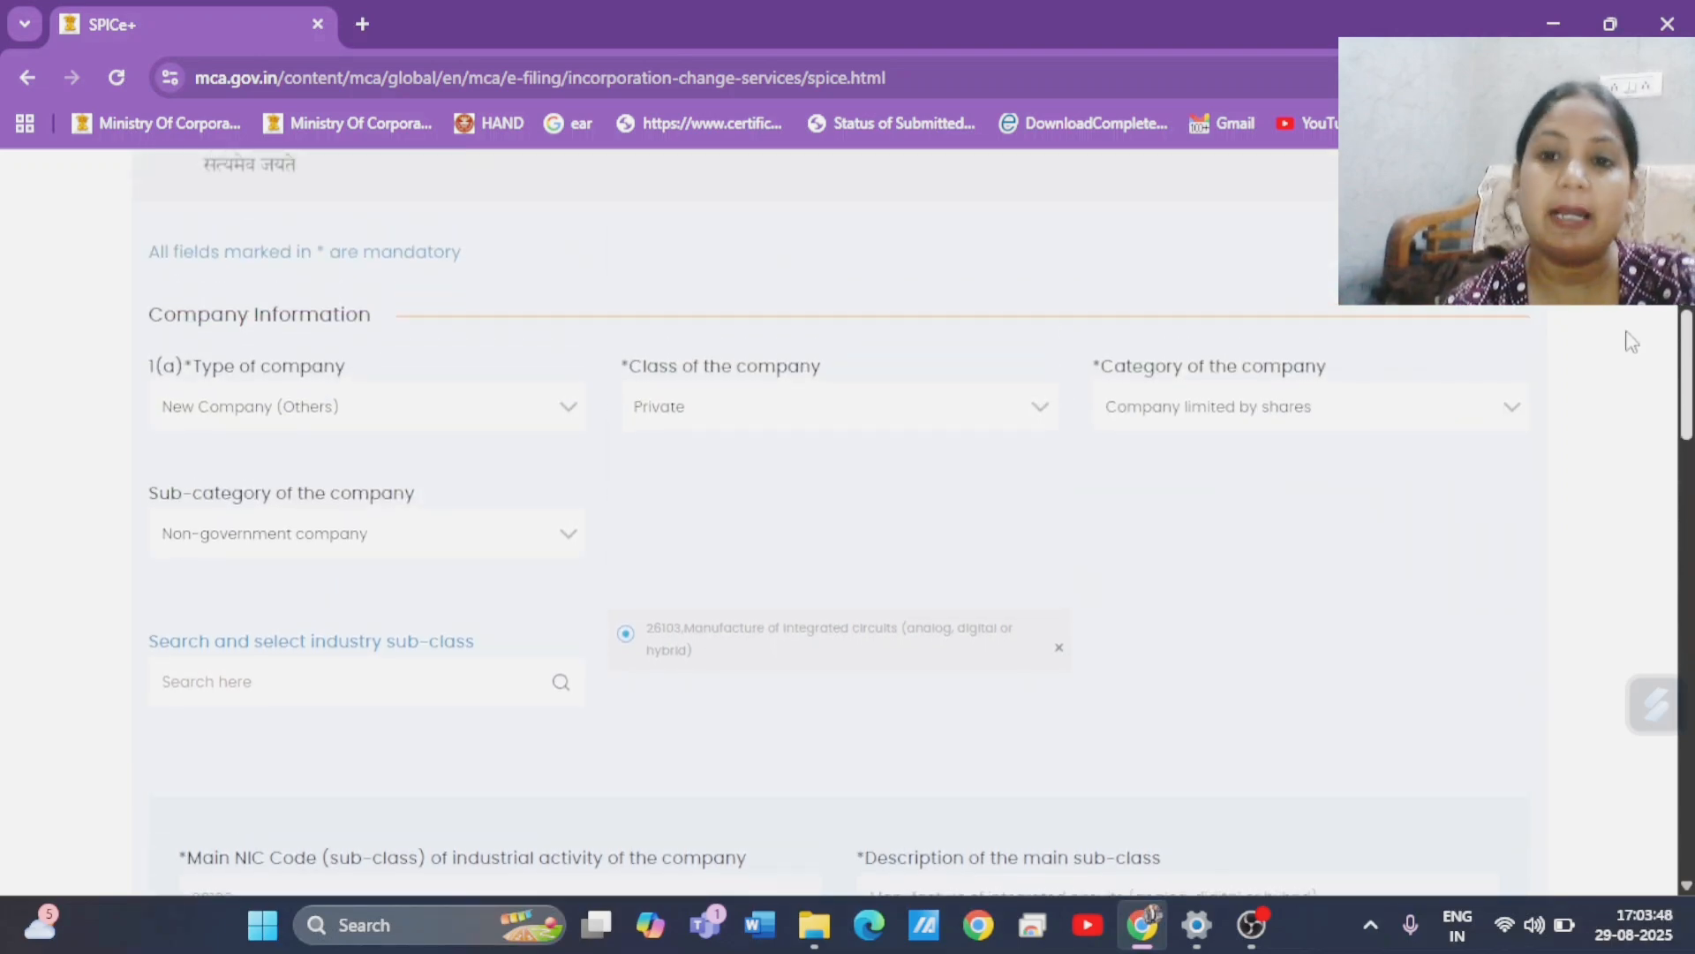
scroll(1625, 326, up, 5)
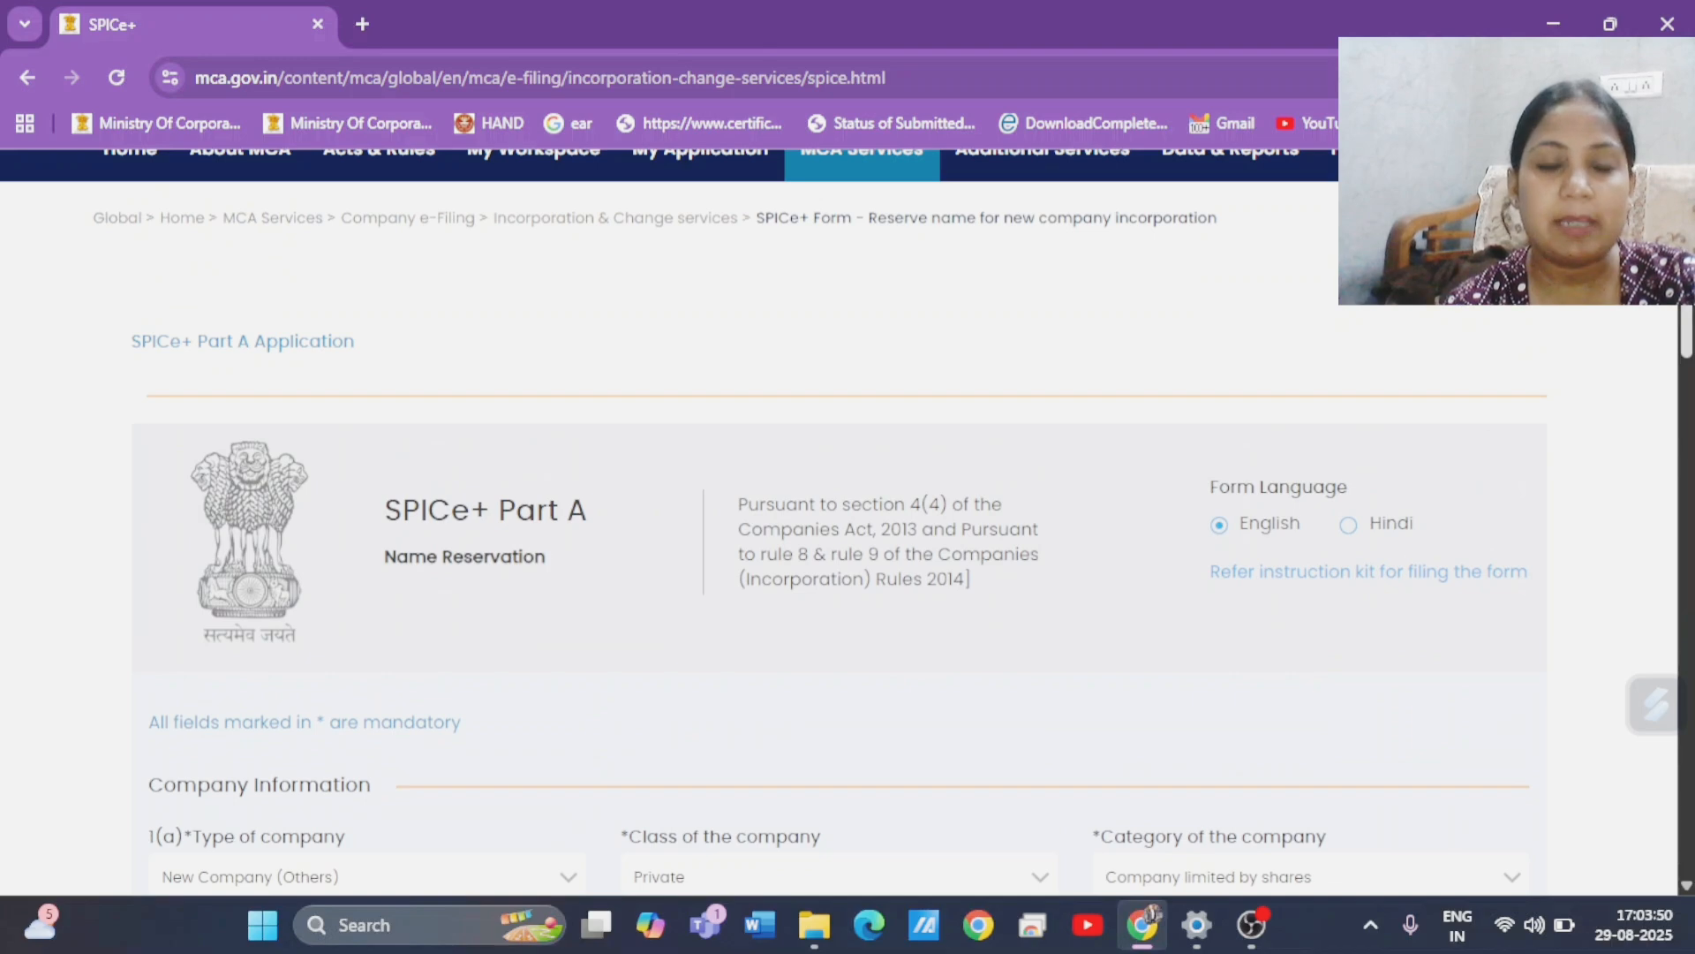
scroll(689, 333, up, 2)
click(733, 319)
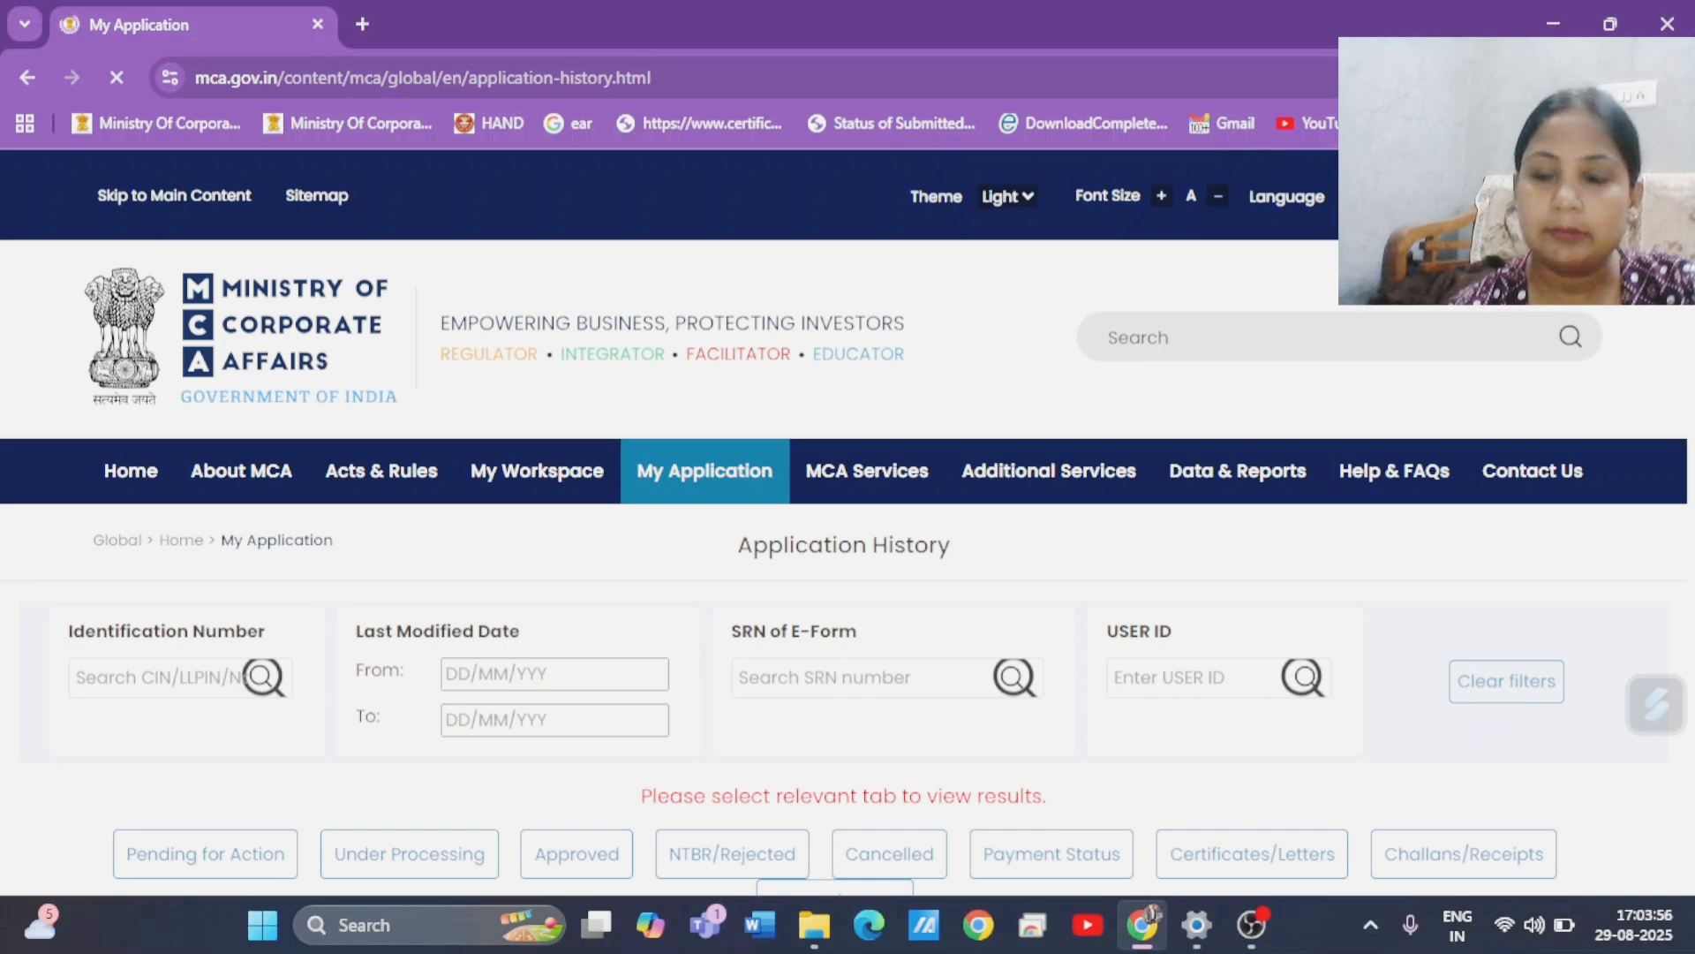
scroll(848, 529, down, 7)
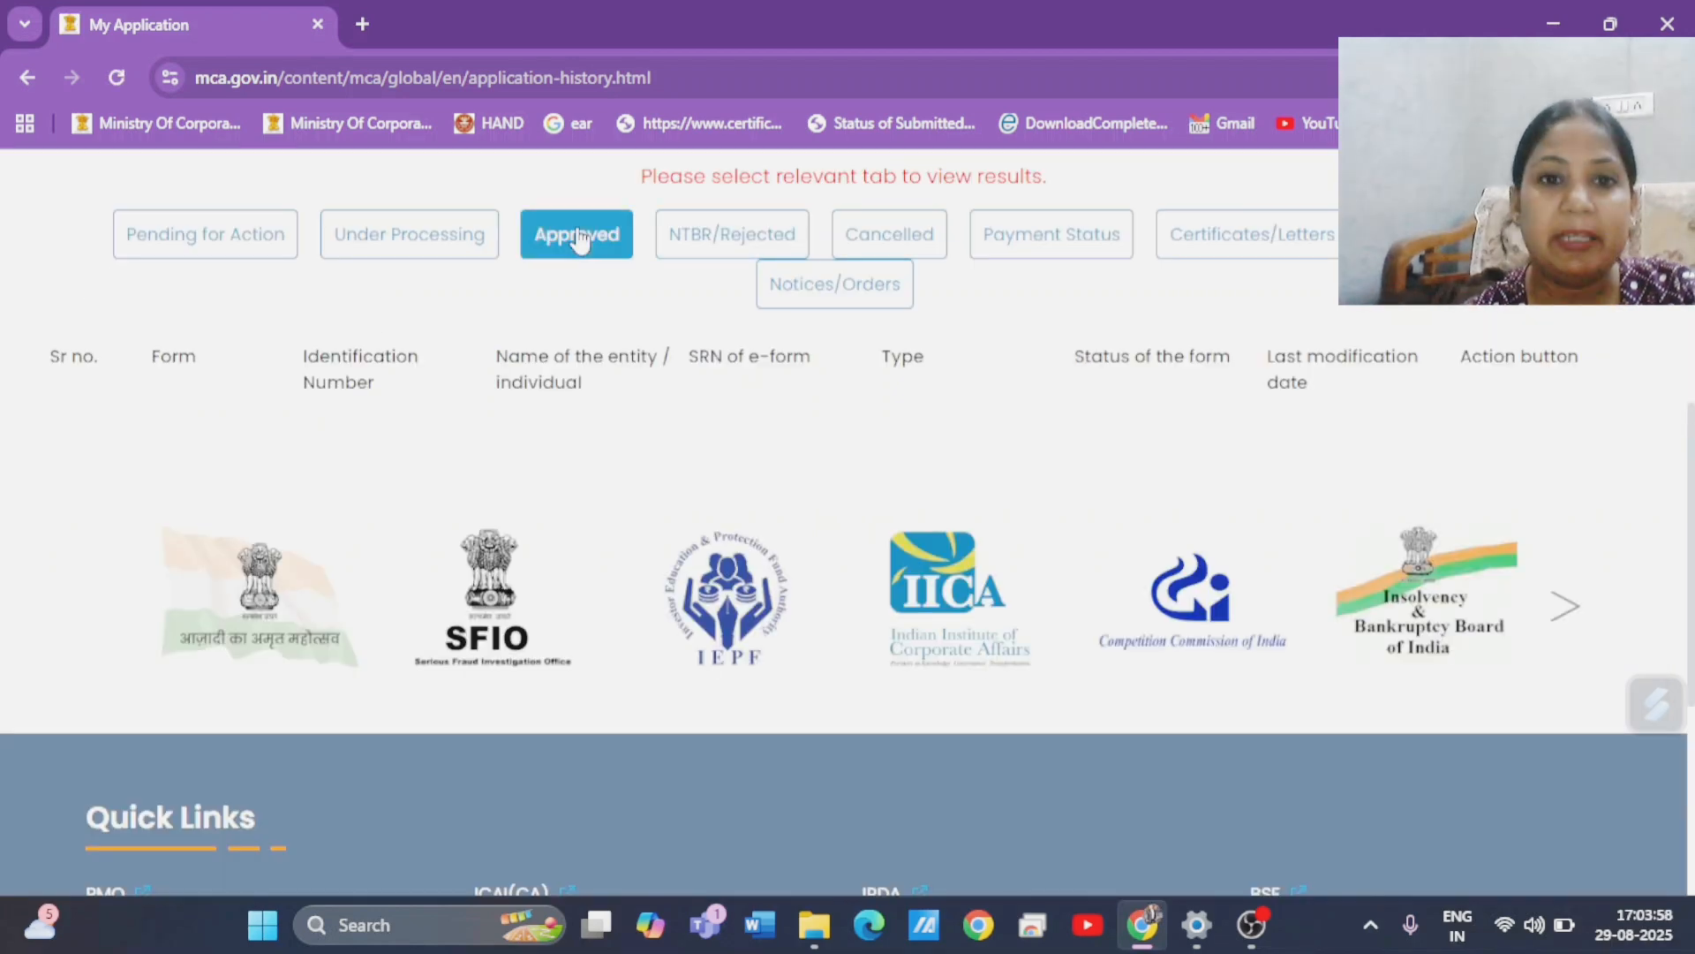
click(578, 239)
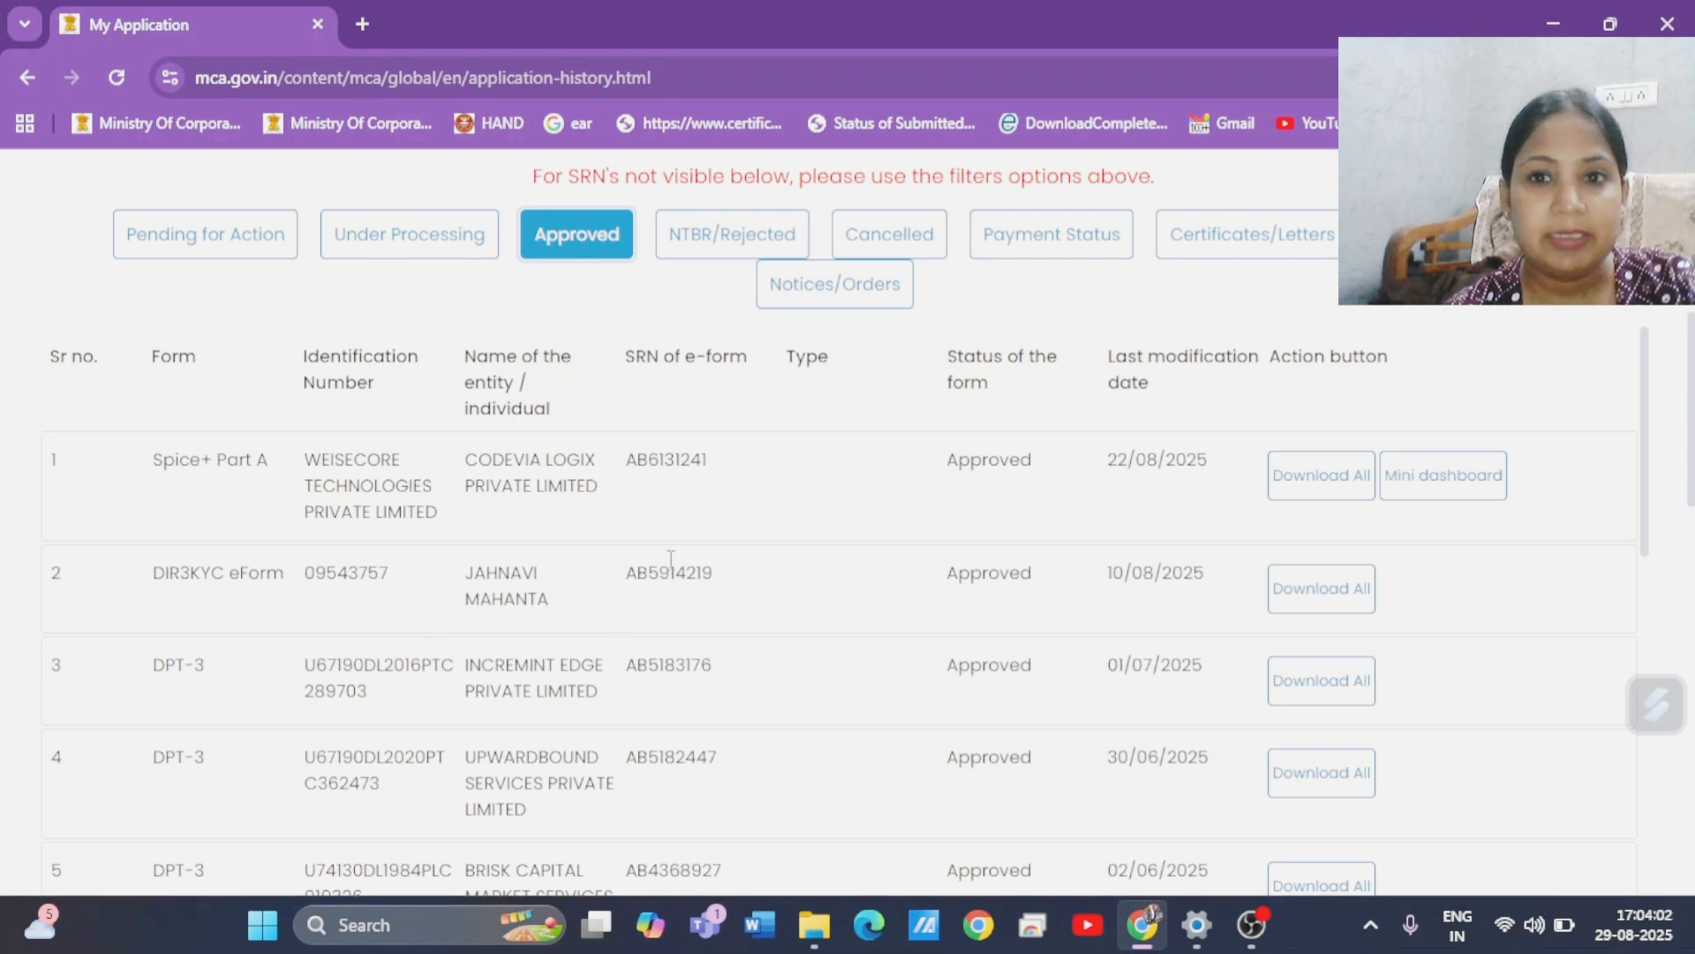
Open the mini dashboard of the approved Spice+ Part A application and review its Part A and Part B entries.
click(1457, 485)
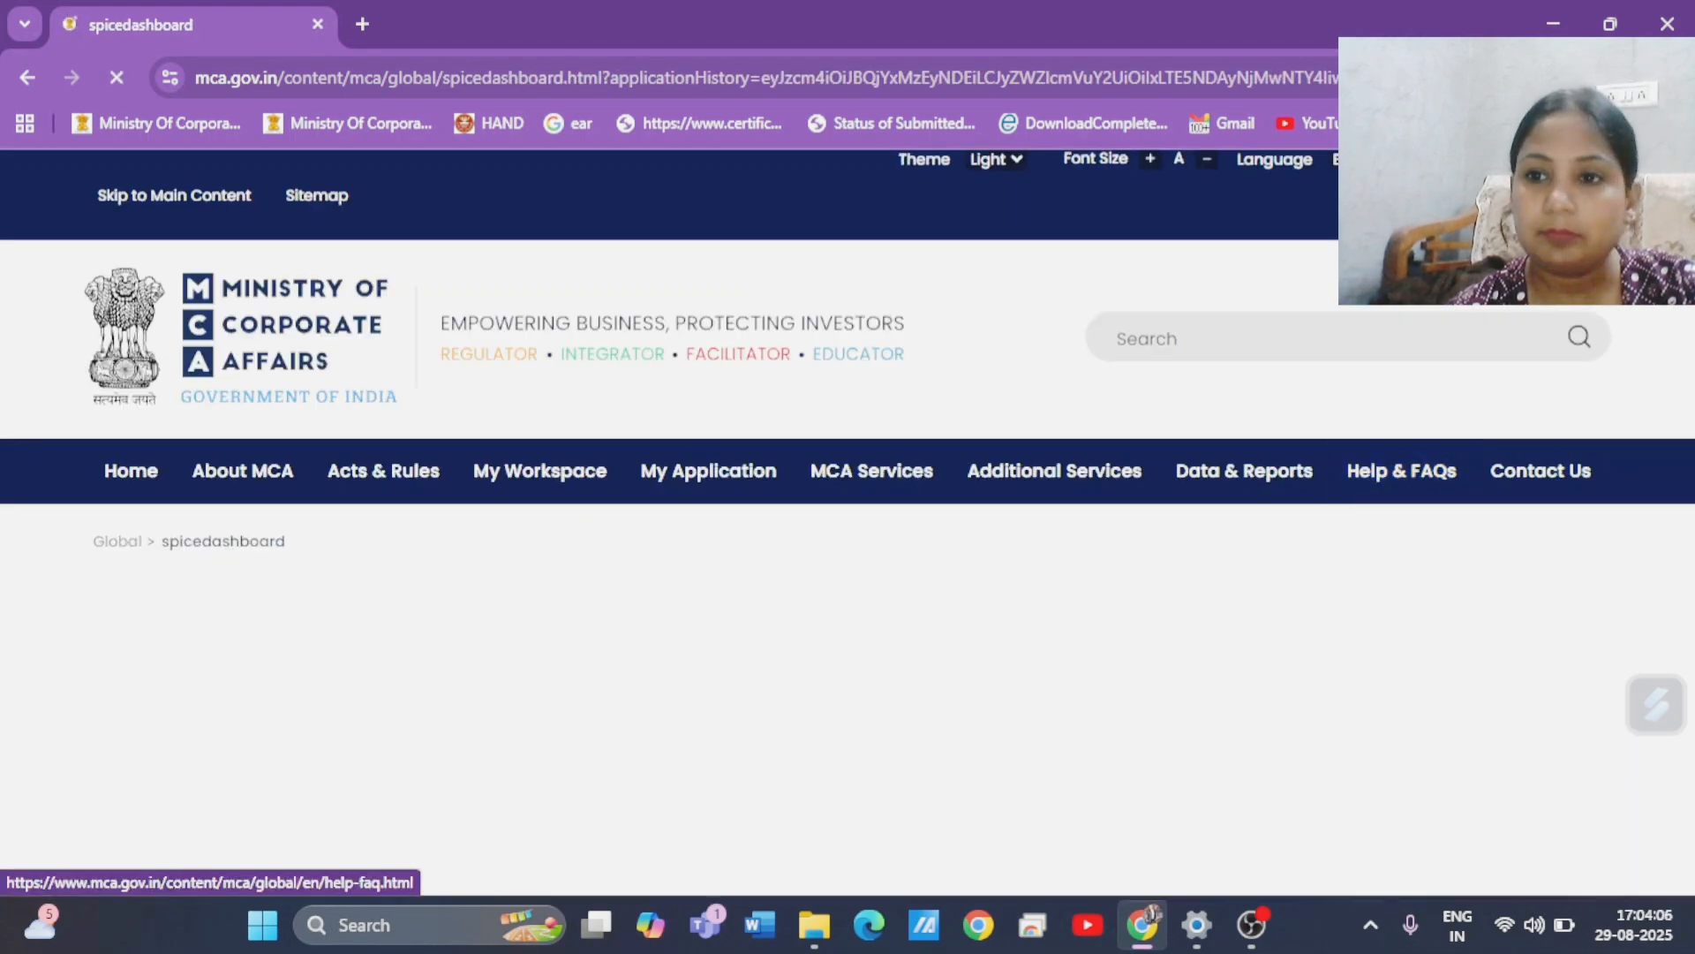
drag(1688, 250, 1689, 300)
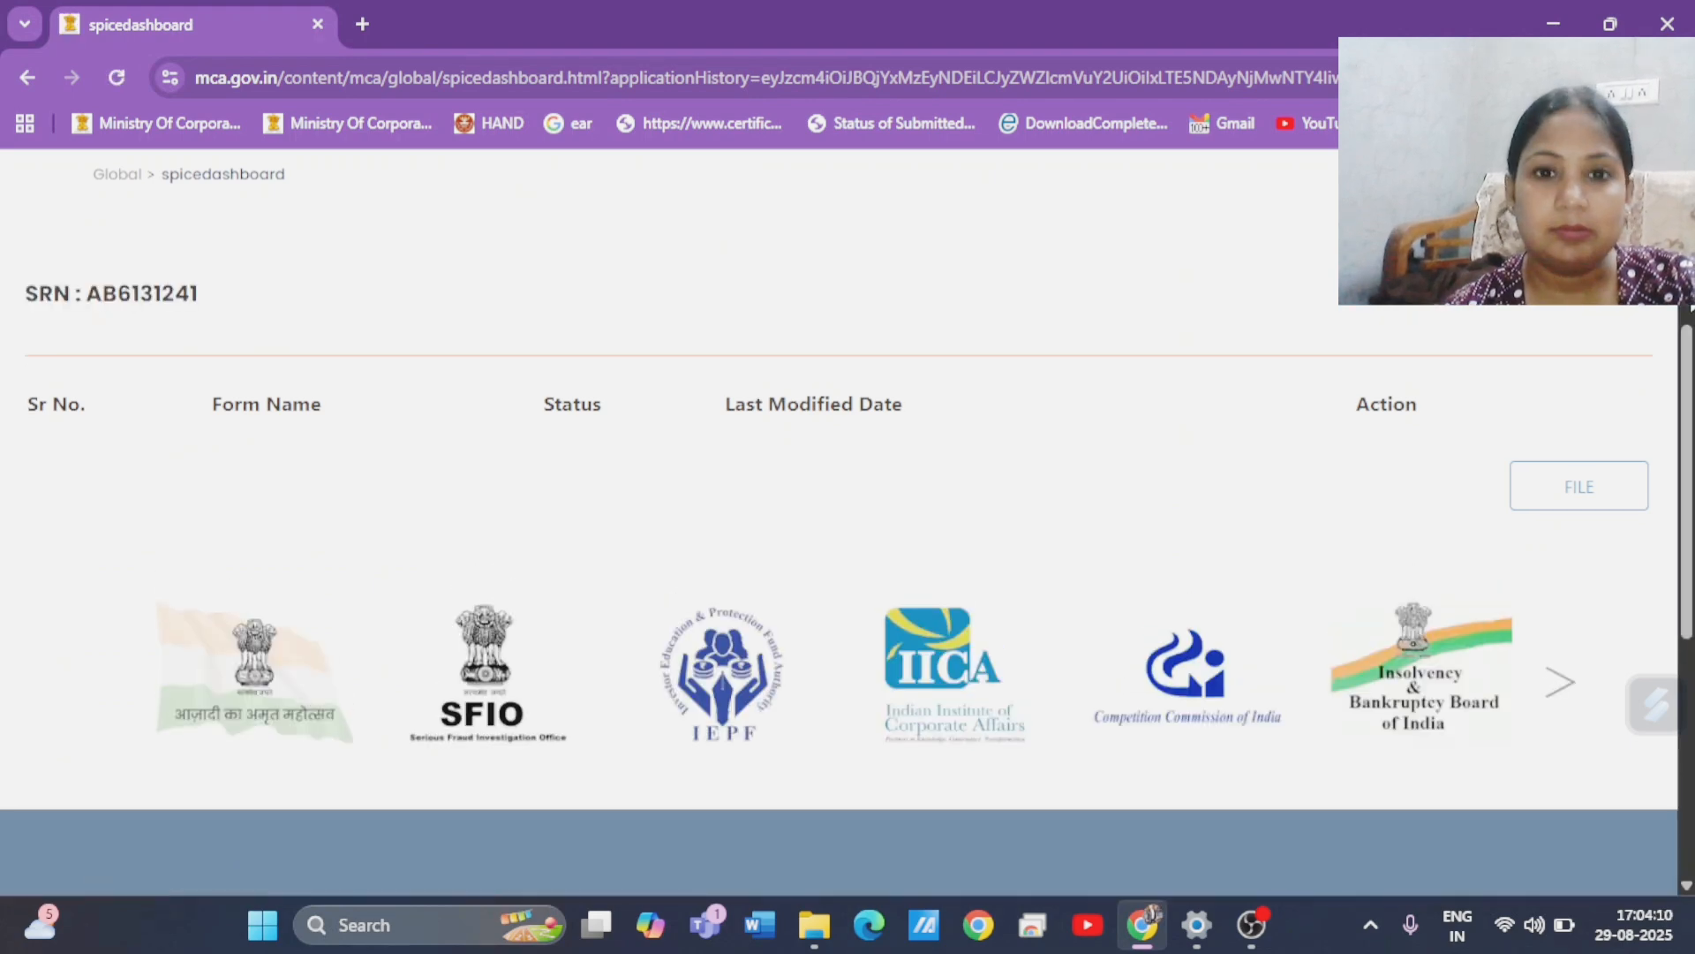
scroll(388, 562, down, 1)
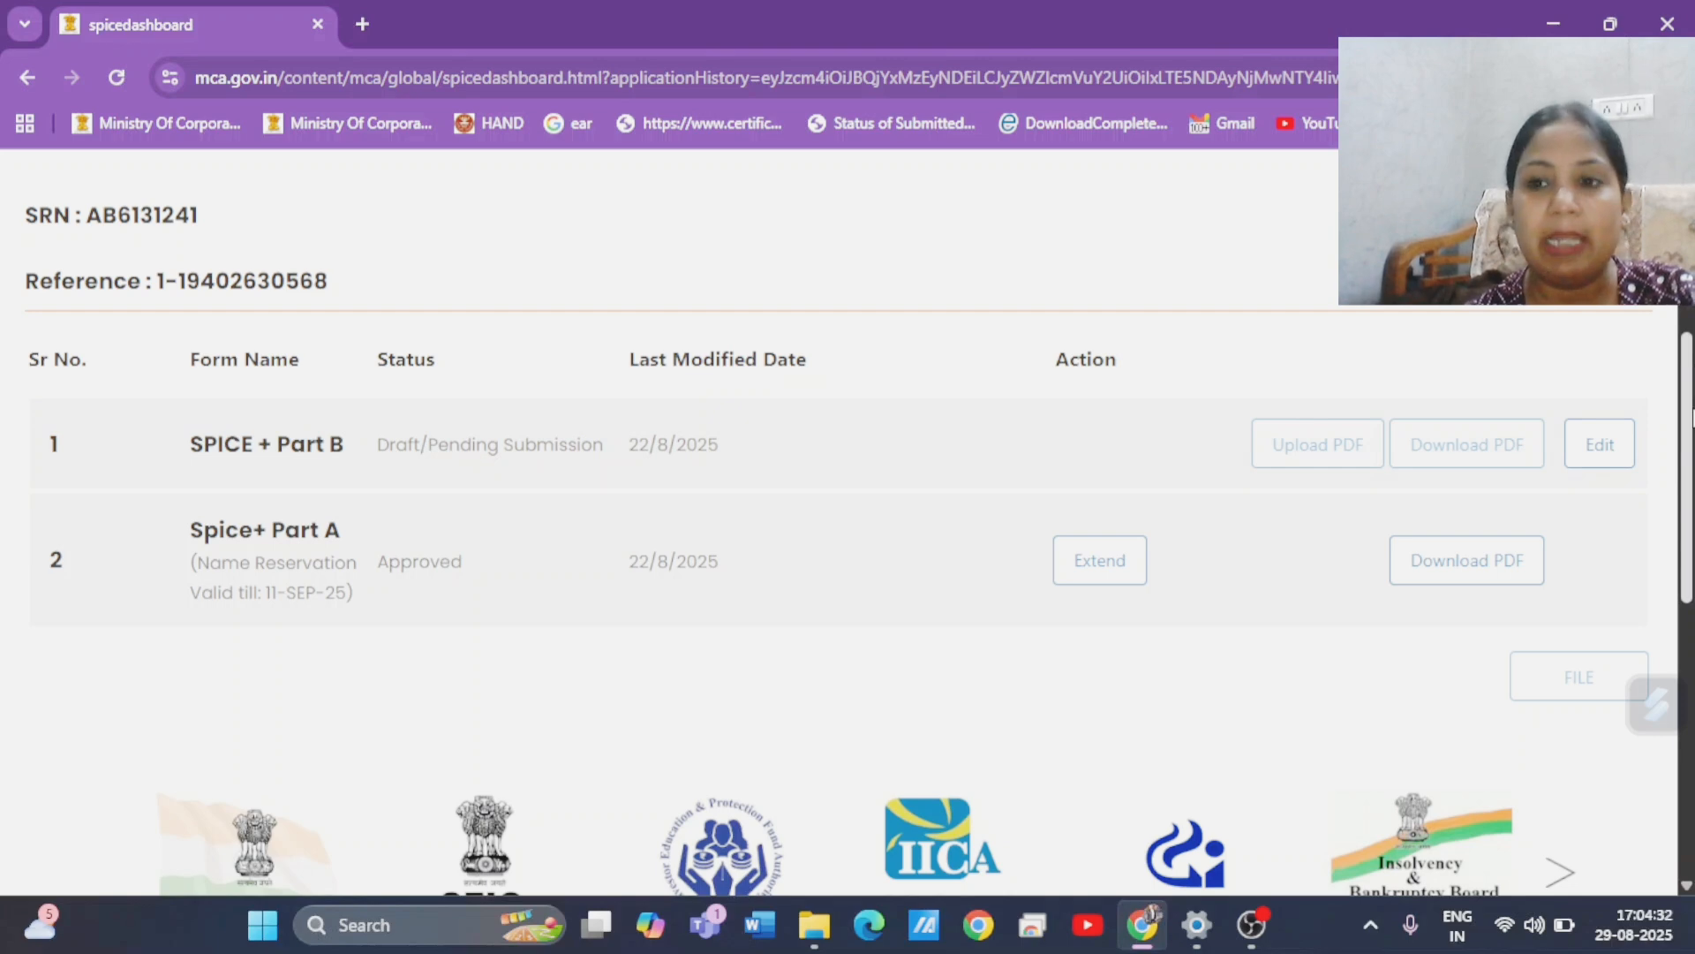
drag(1694, 417, 1693, 255)
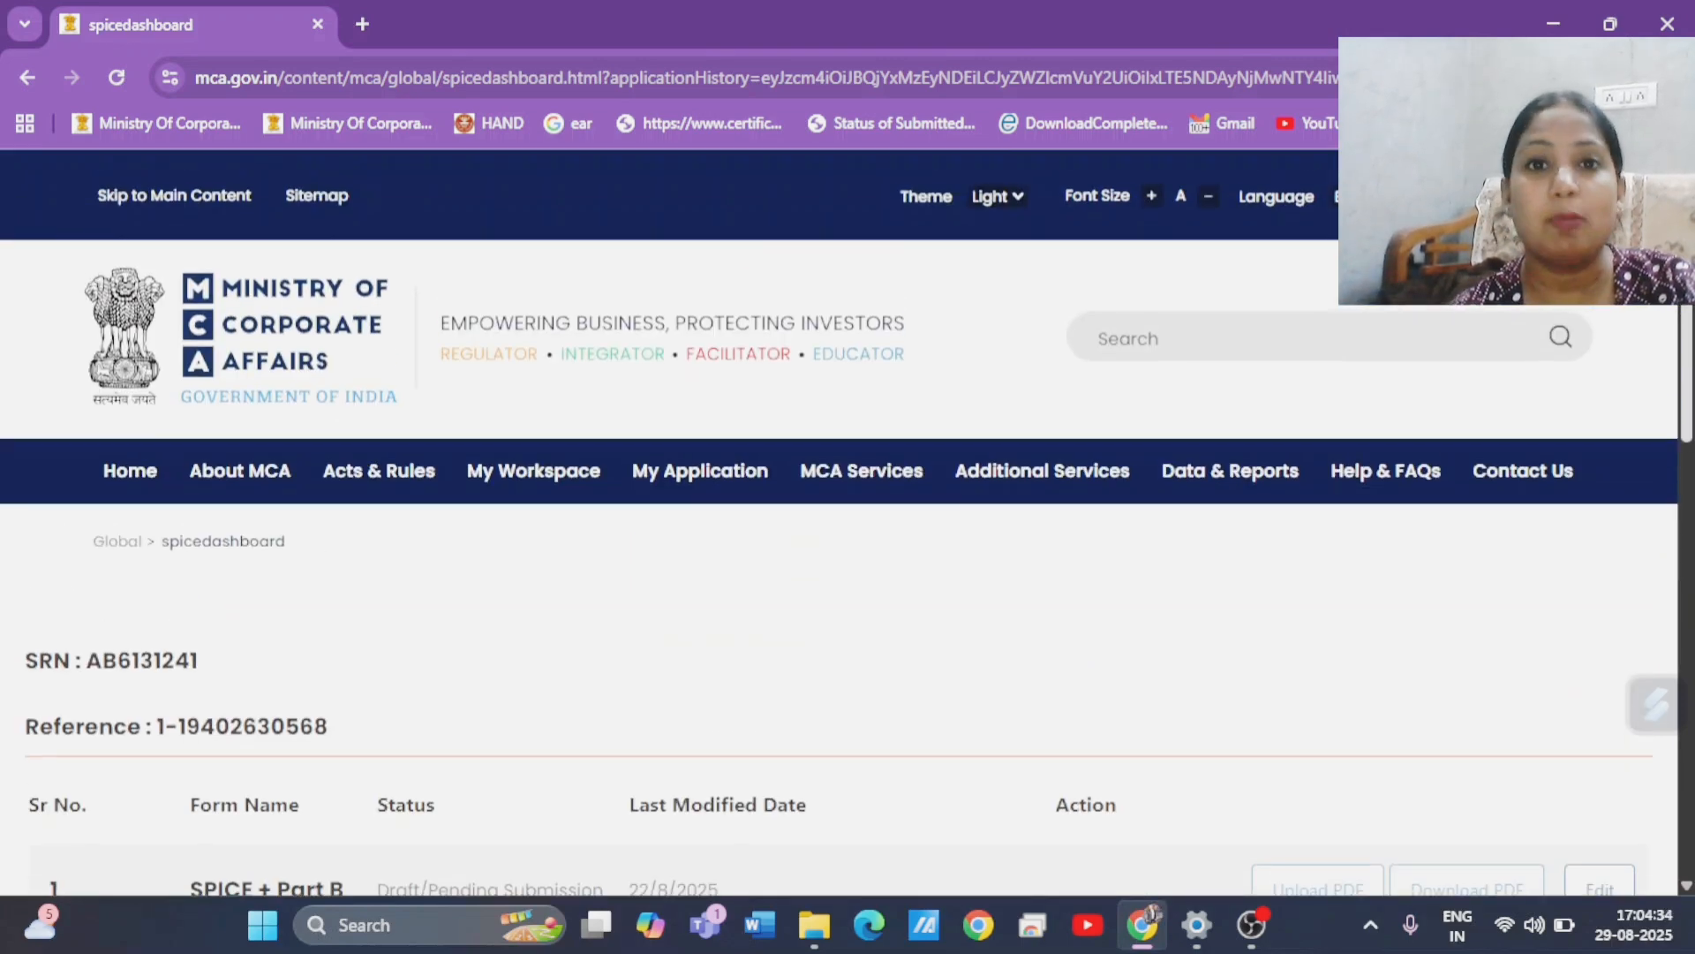